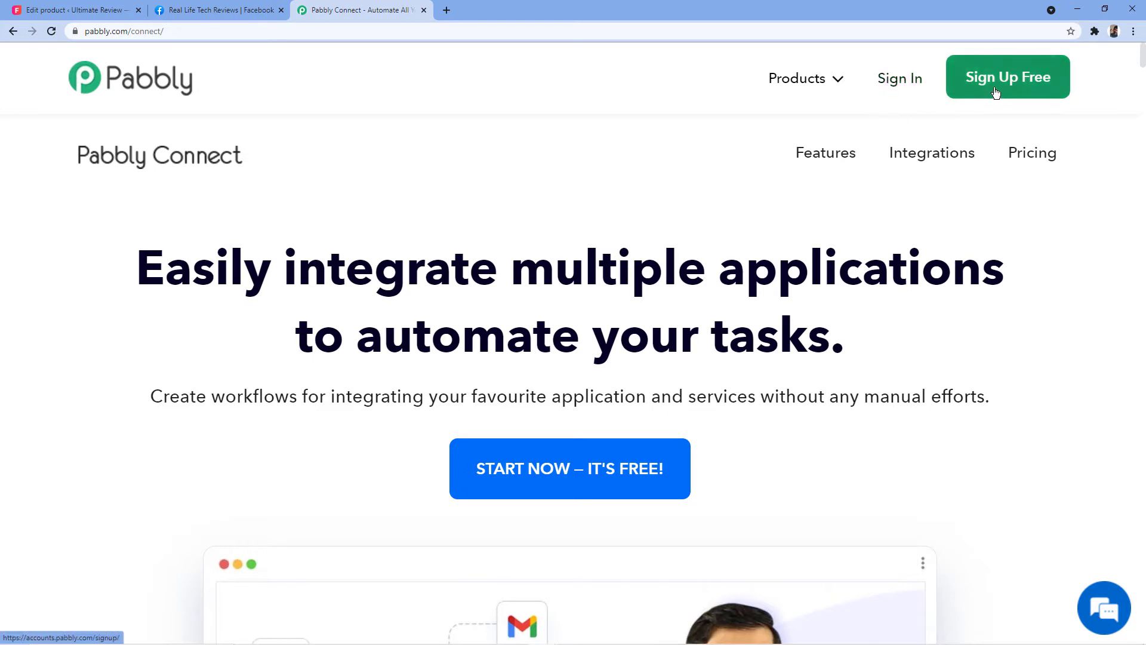
Step: Sign in to the existing Pabbly account and open the Connect application from the list of all apps
click(897, 90)
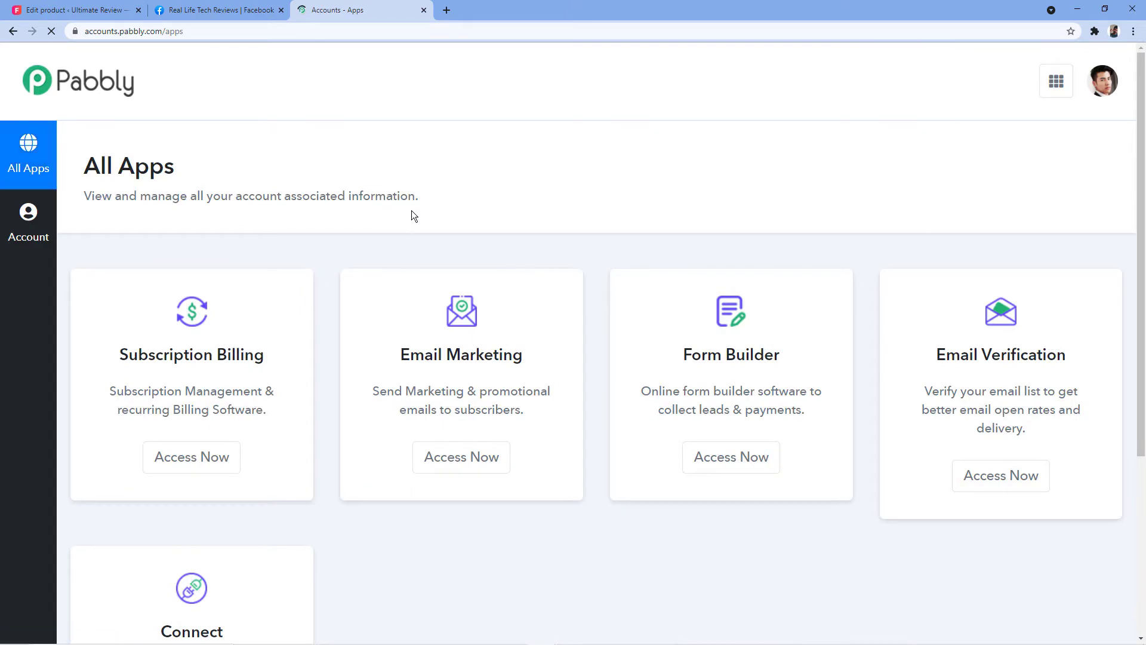
scroll(494, 159, down, 4)
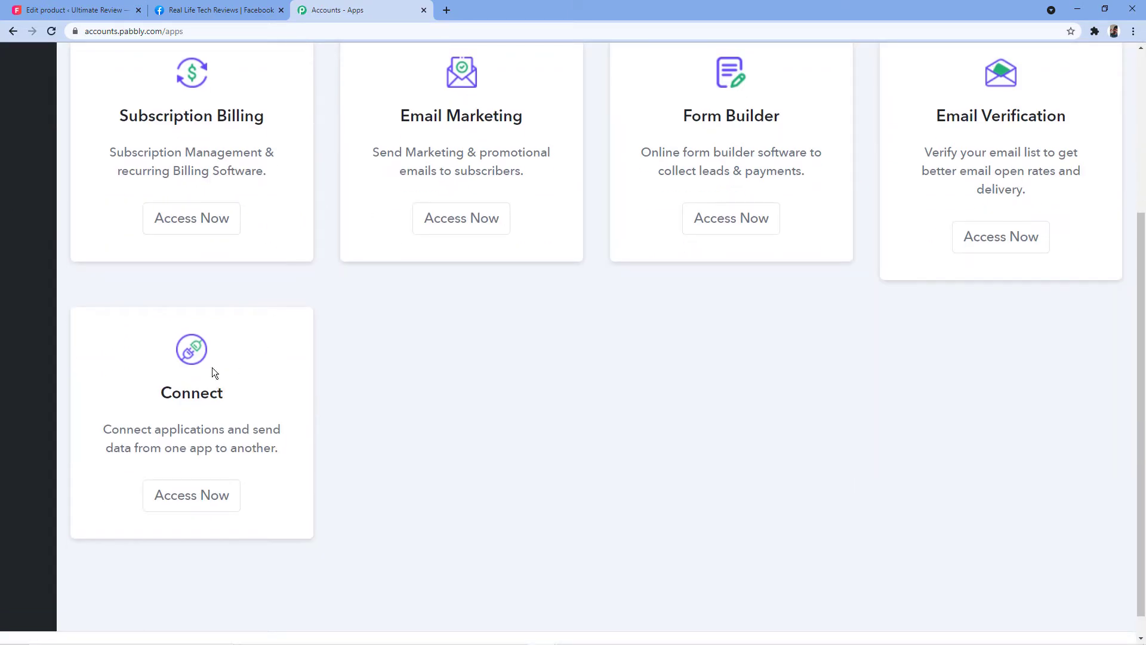
click(196, 495)
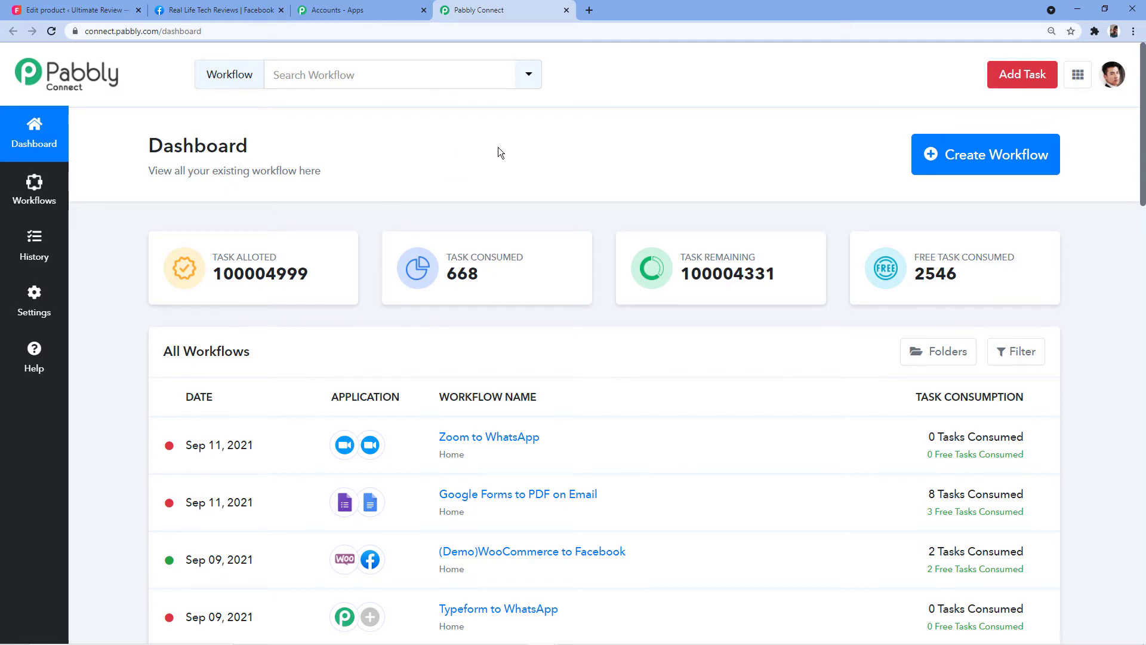
Step: Create a new workflow named "WooCommerce to Facebook"
click(968, 164)
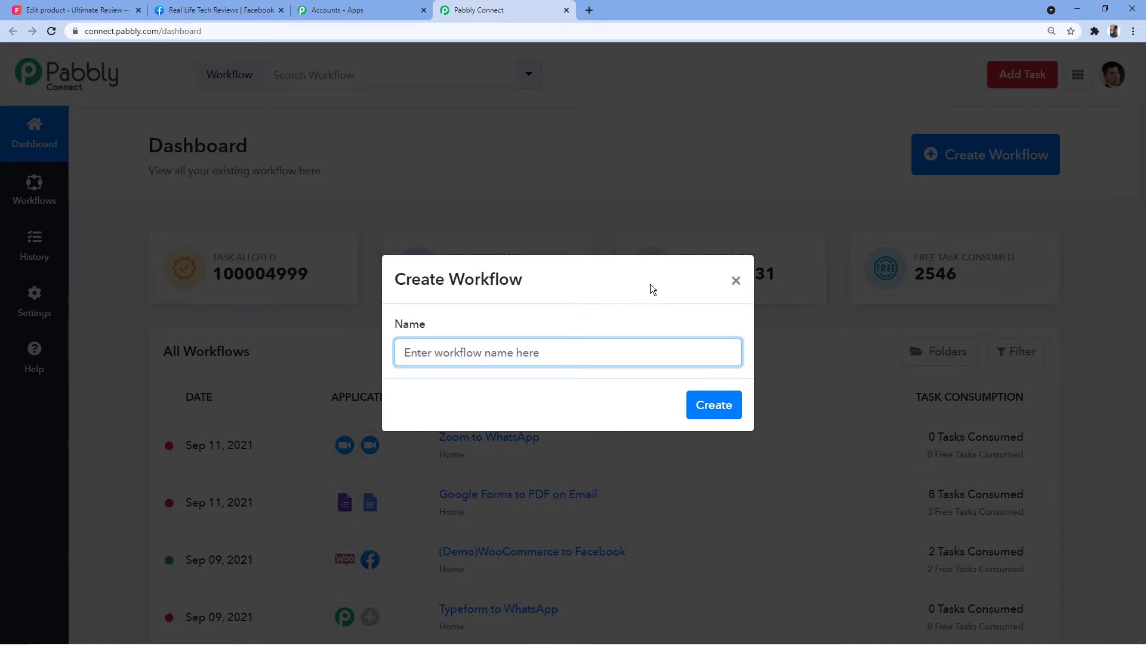
key(ctrl+0)
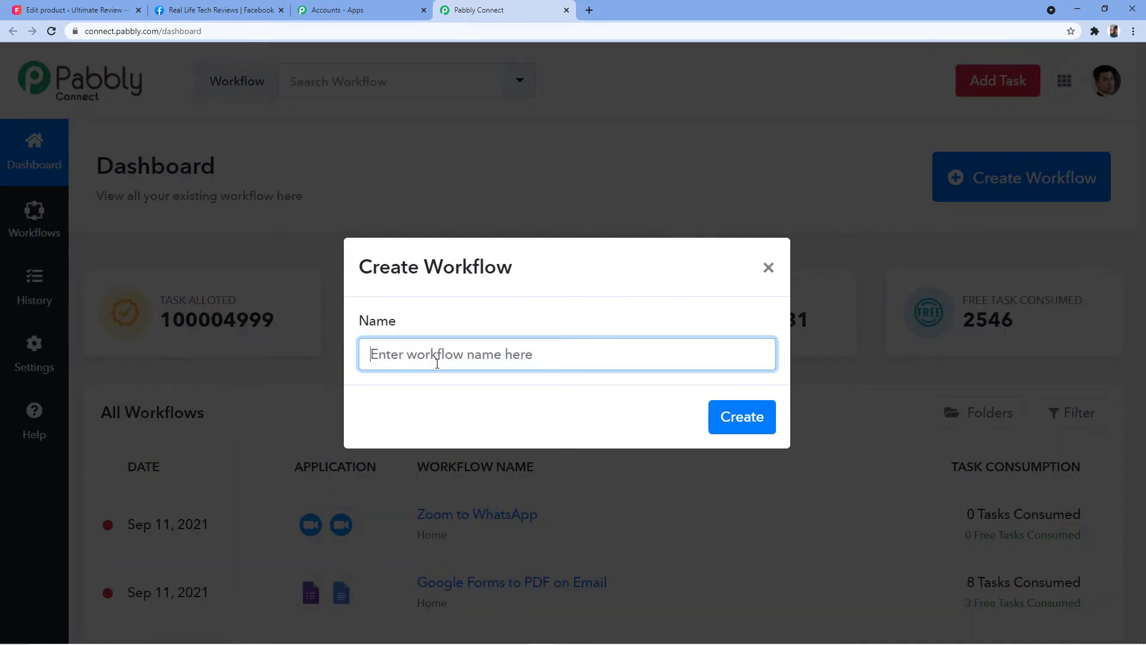
text(Woo)
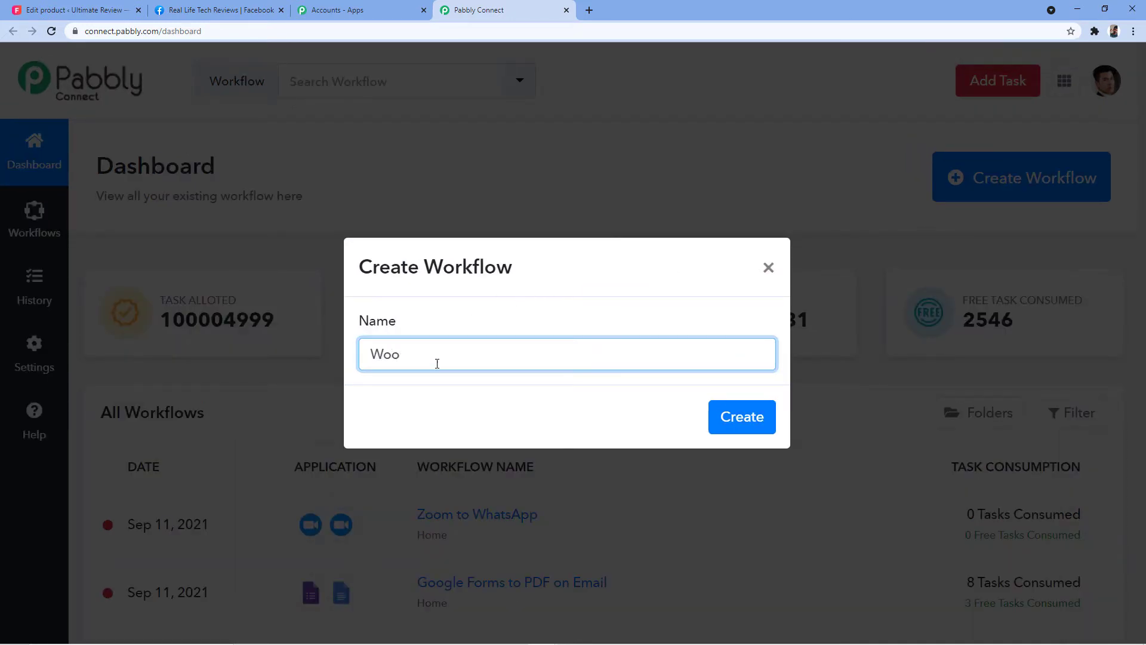
text(Commerce to)
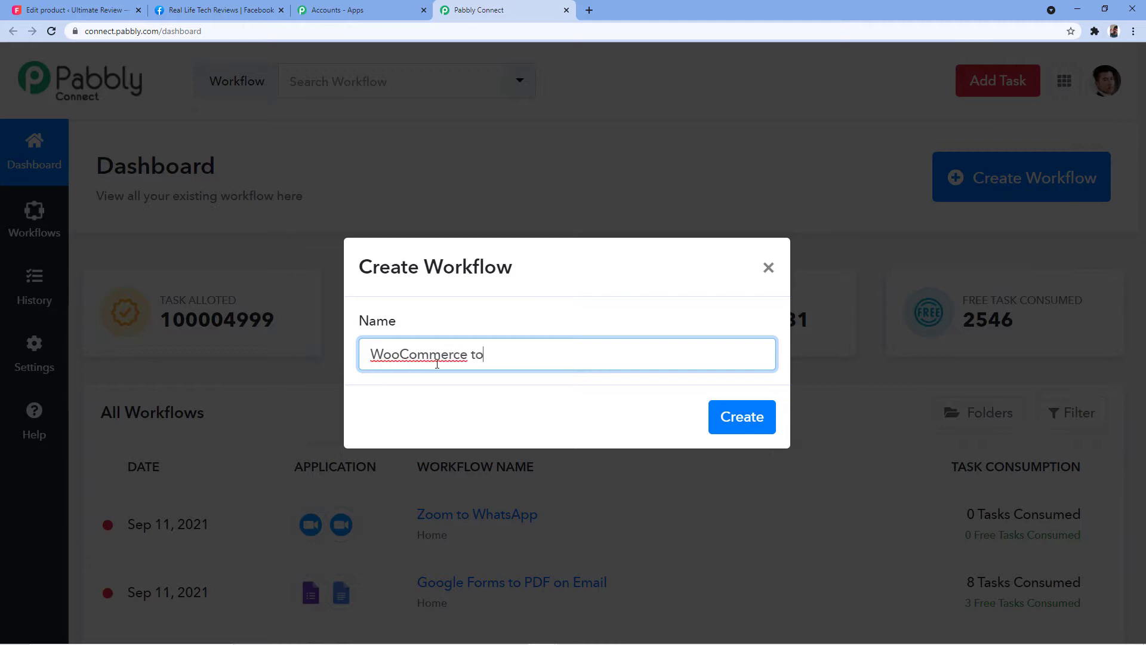
text( Facebook)
click(745, 424)
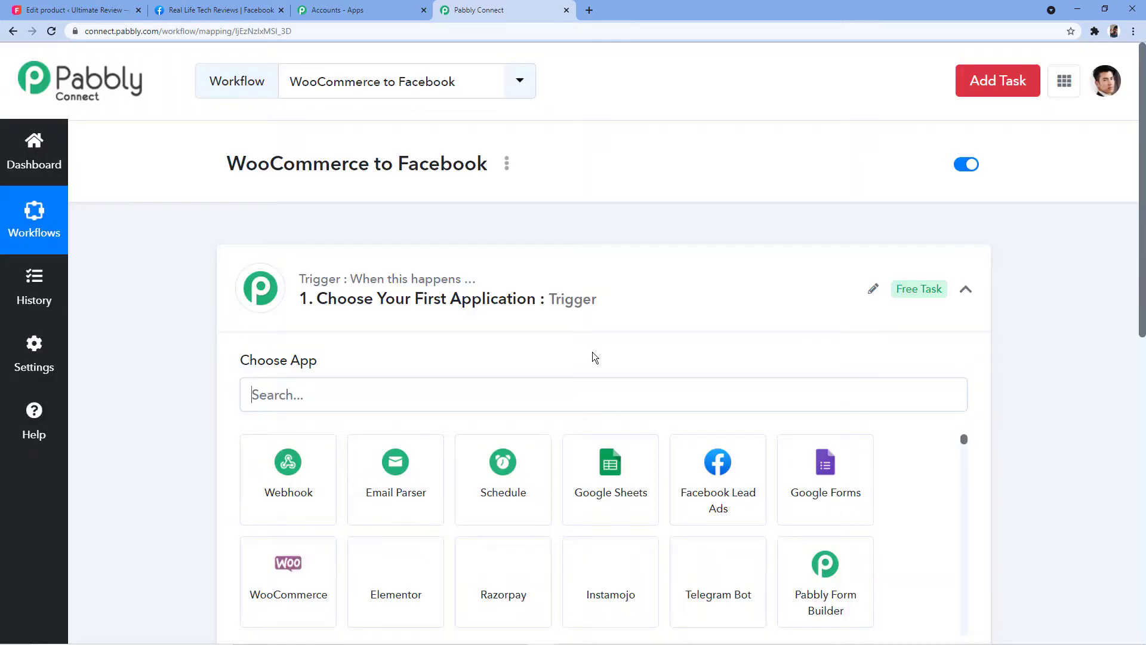
Step: Find WooCommerce among the available apps and set it as the workflow's trigger application
click(637, 294)
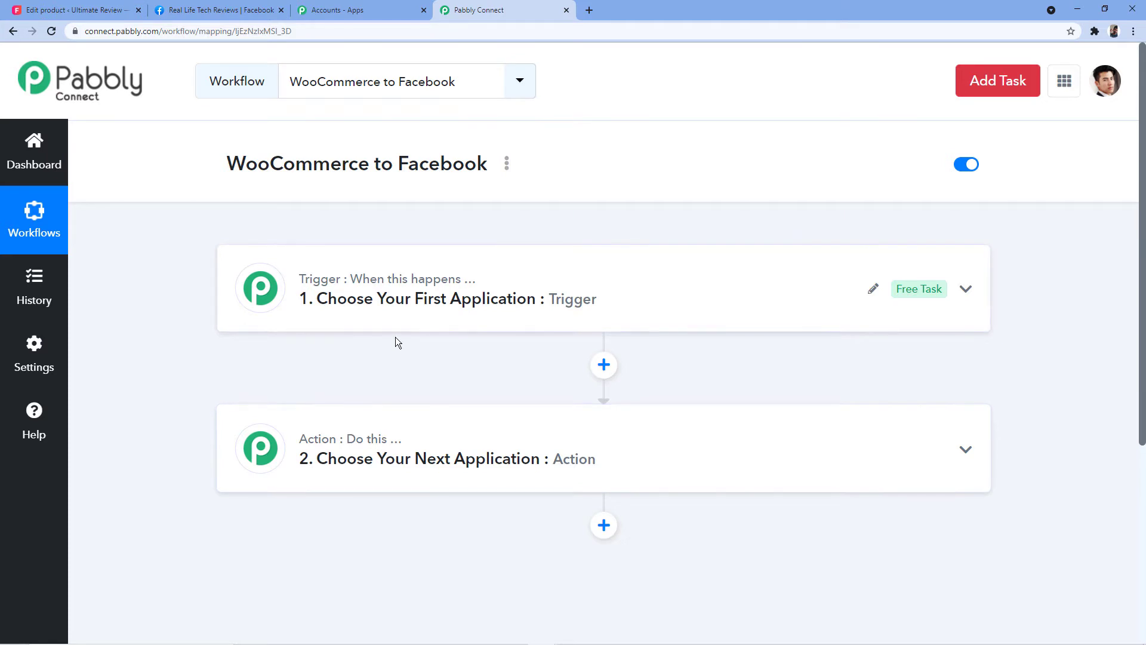
click(359, 297)
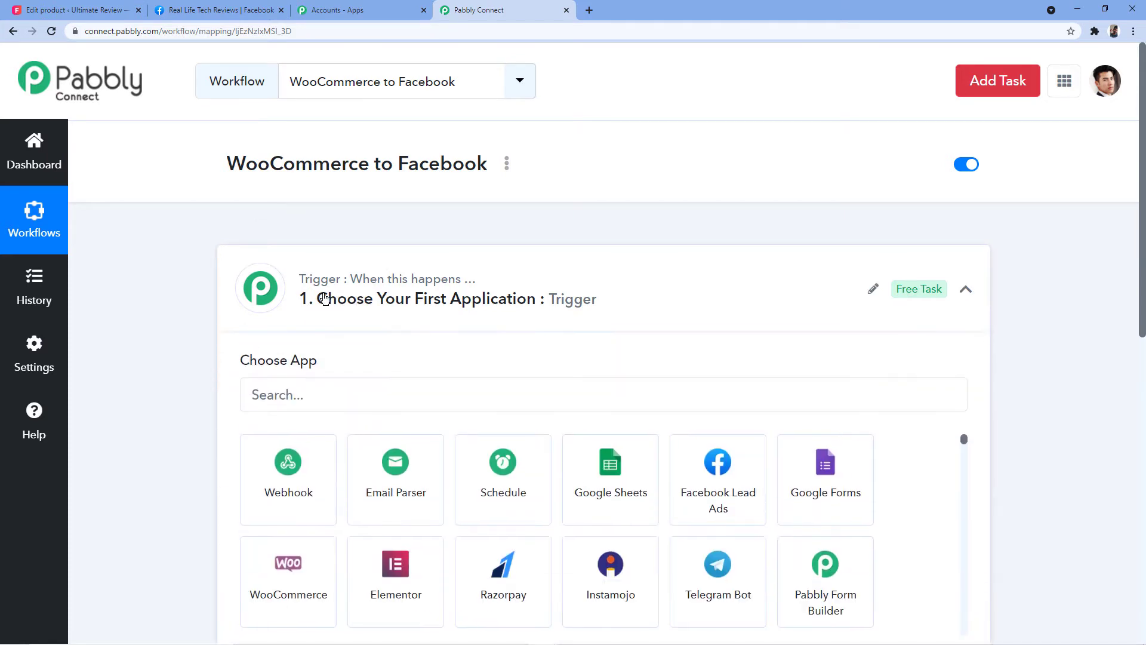
scroll(327, 302, down, 2)
click(287, 263)
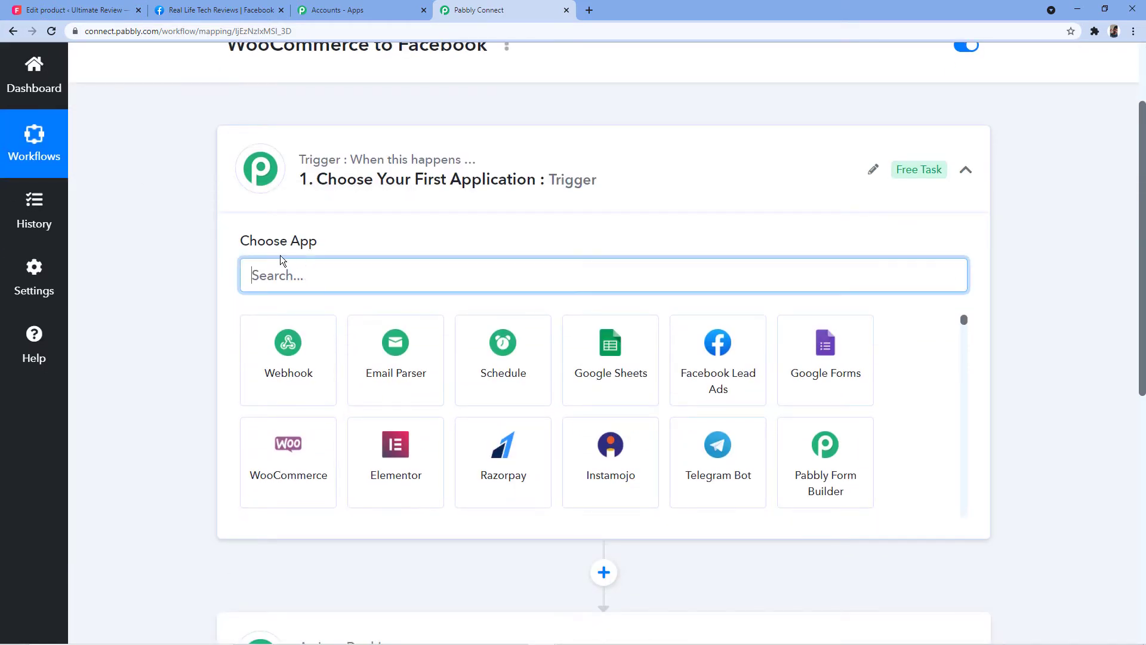
text(W)
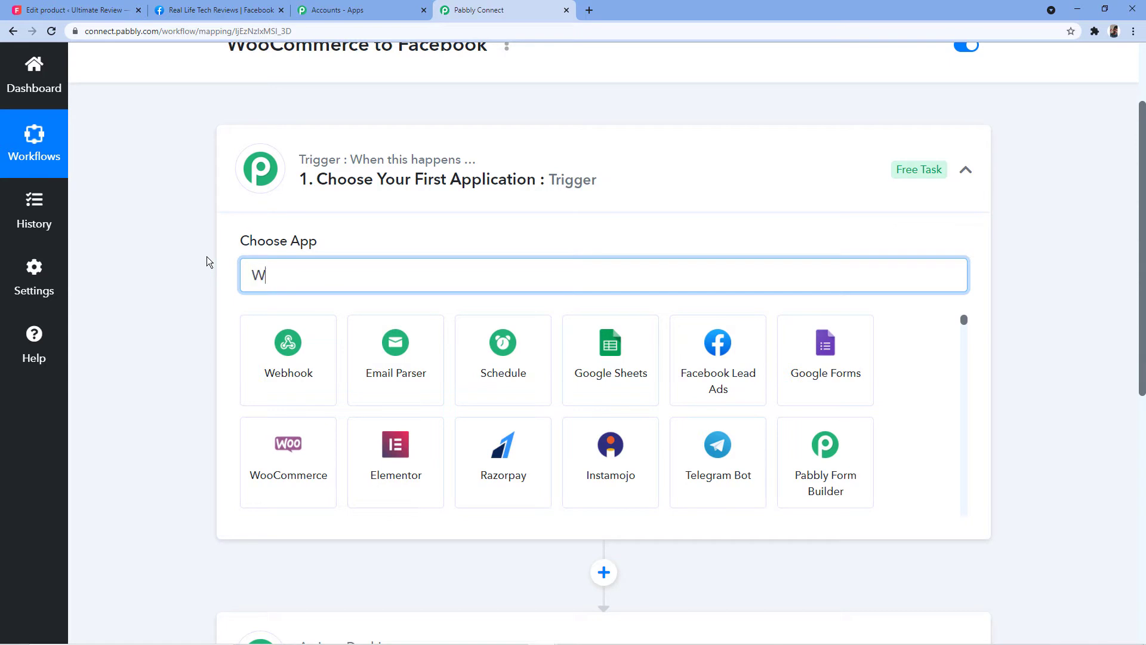
text(ooCommerce)
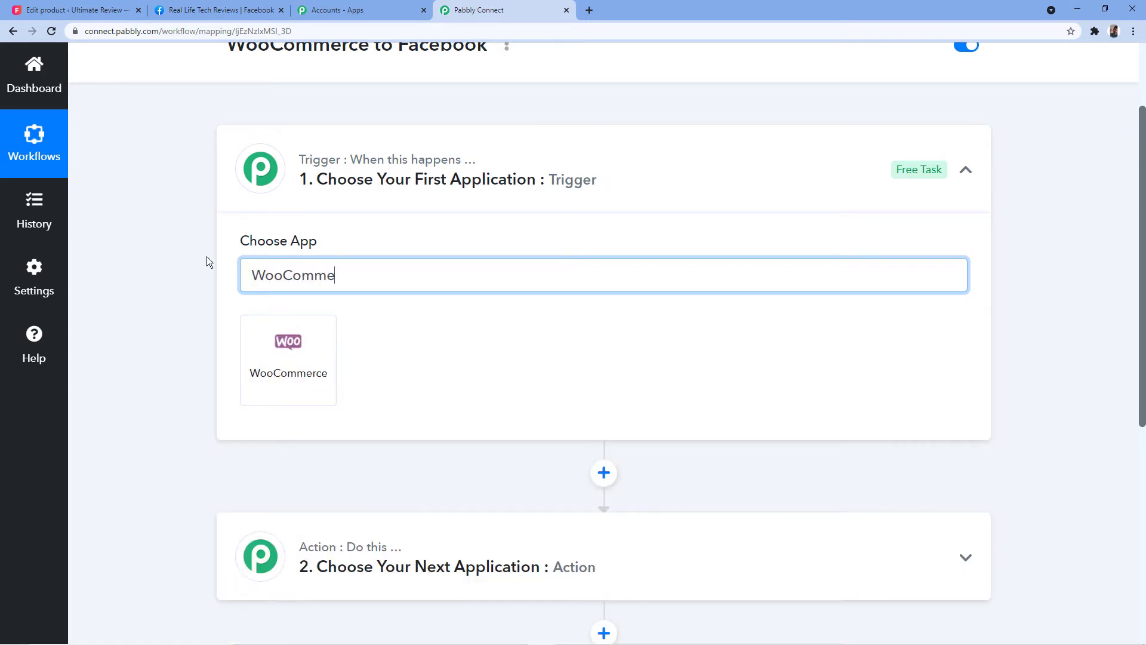
click(293, 351)
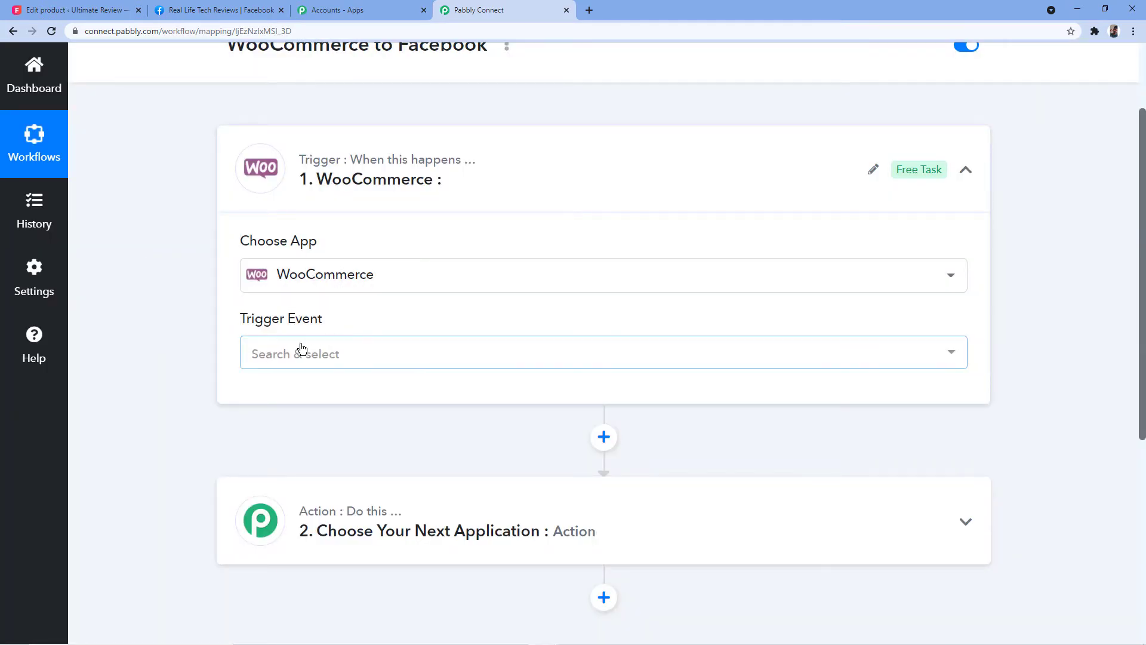
Step: Set the WooCommerce trigger event to New Product Created and bring up its webhook setup instructions
click(334, 347)
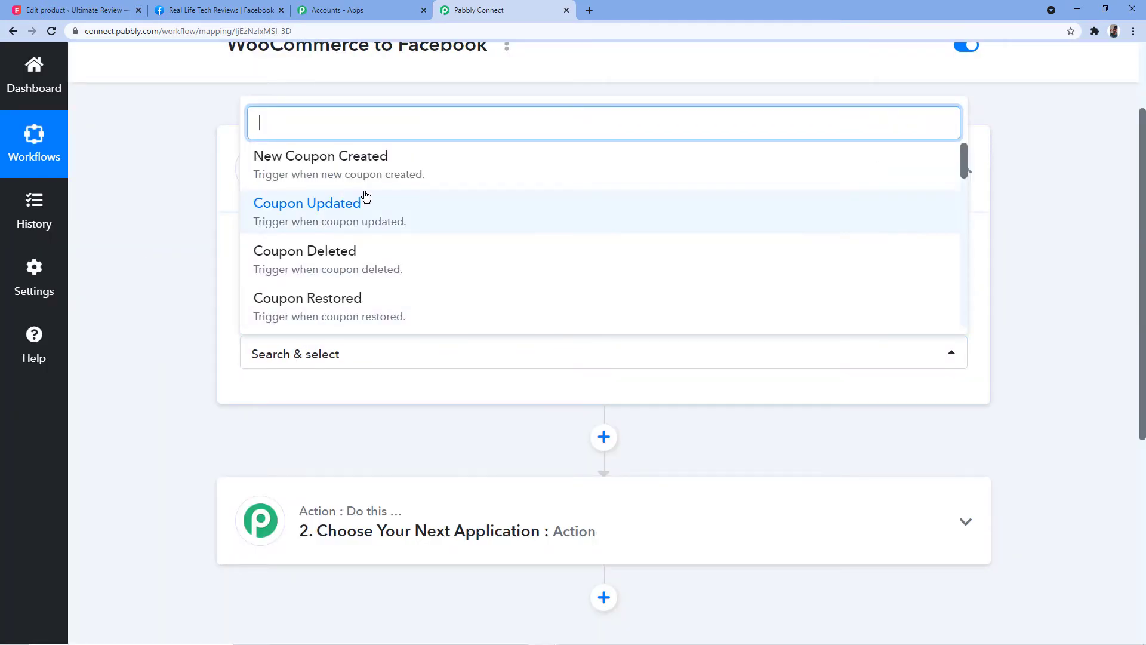
scroll(364, 199, down, 2)
scroll(339, 199, down, 2)
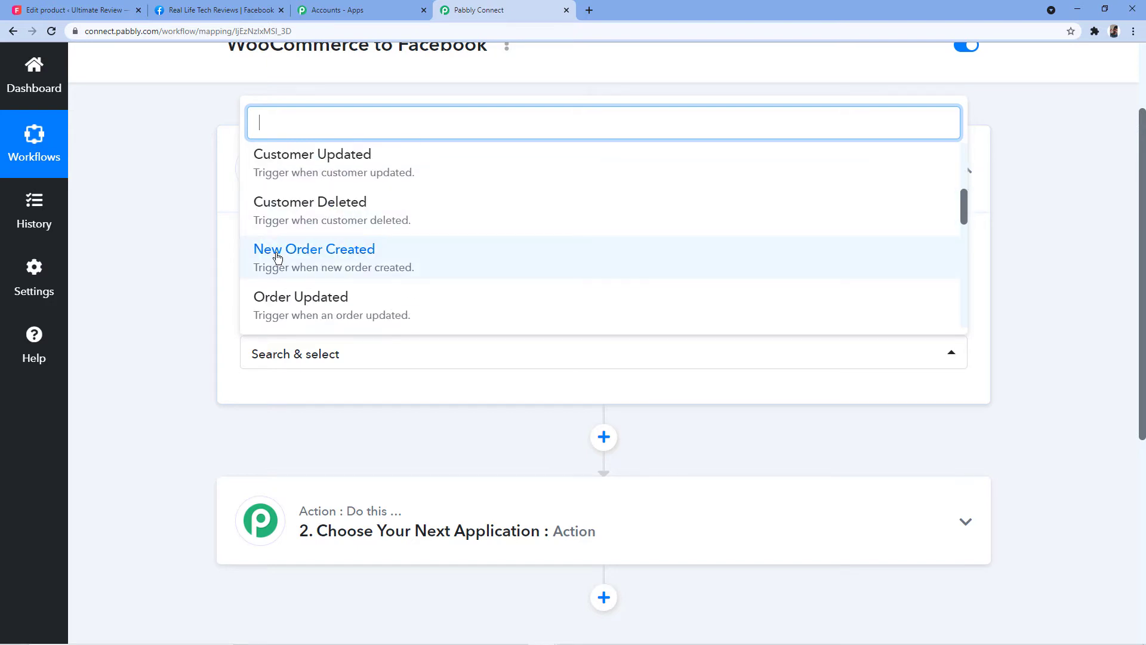
scroll(312, 265, down, 1)
scroll(311, 265, down, 5)
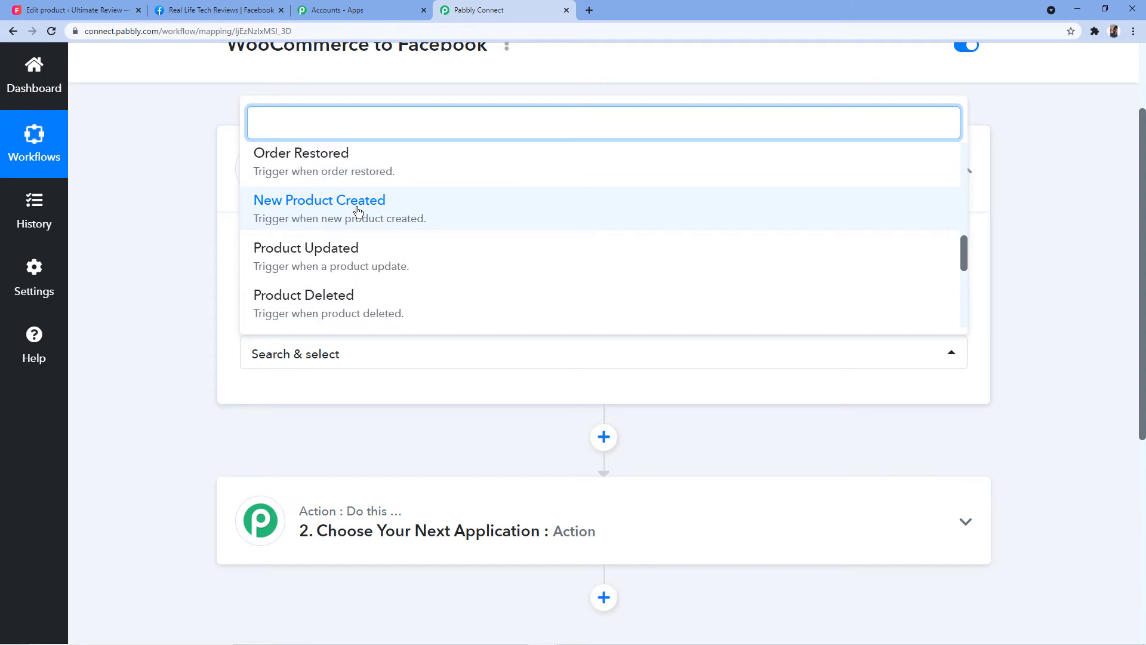
click(367, 214)
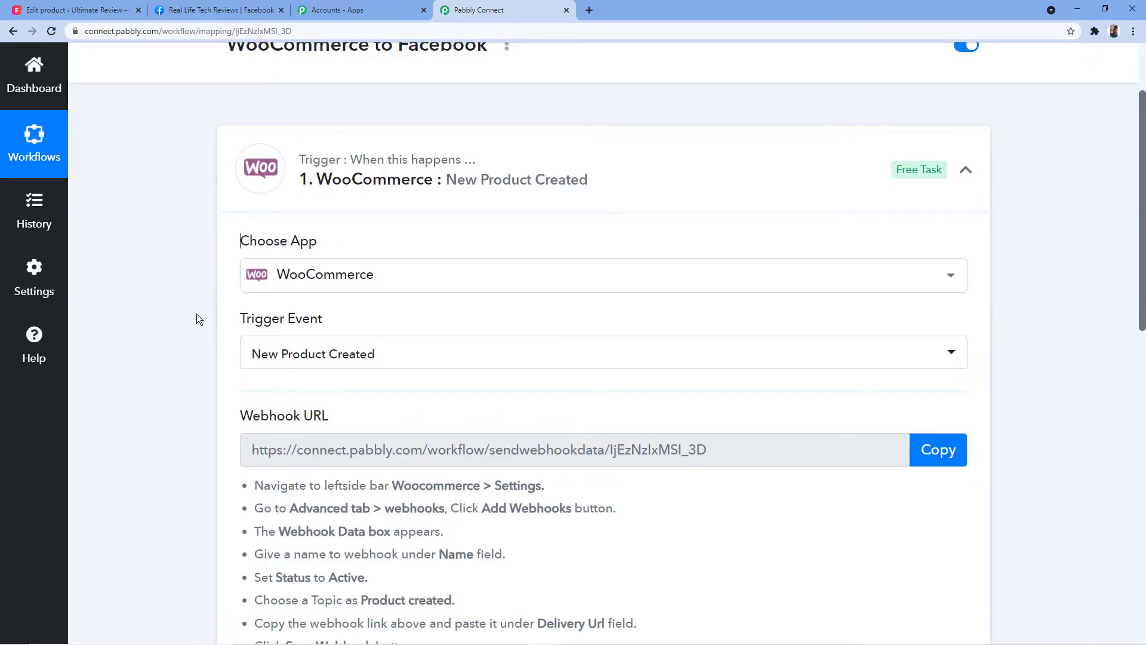
scroll(366, 310, down, 2)
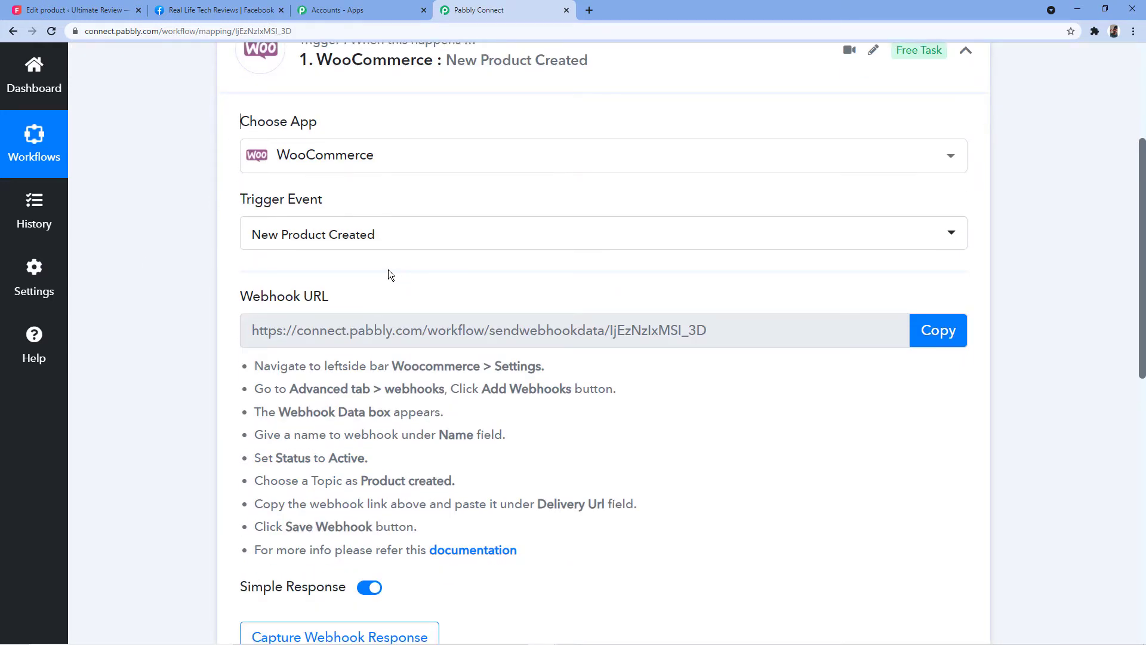
mouse_move(311, 307)
Step: Switch to the WordPress admin site and start a new webhook in WooCommerce's advanced webhook settings
click(95, 9)
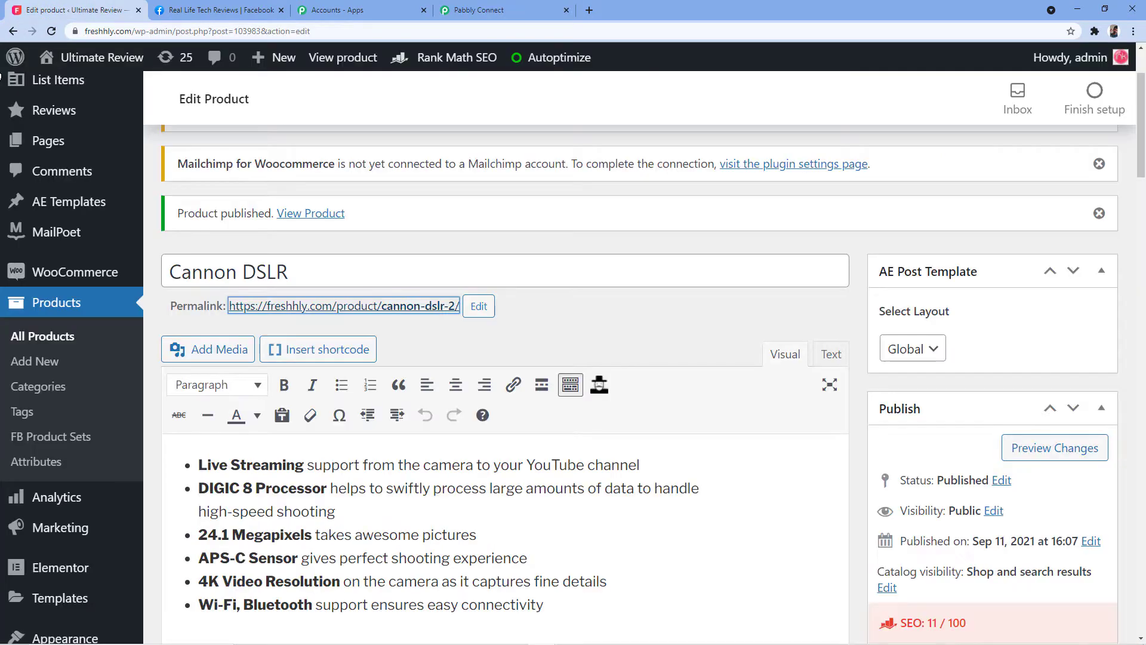
click(67, 280)
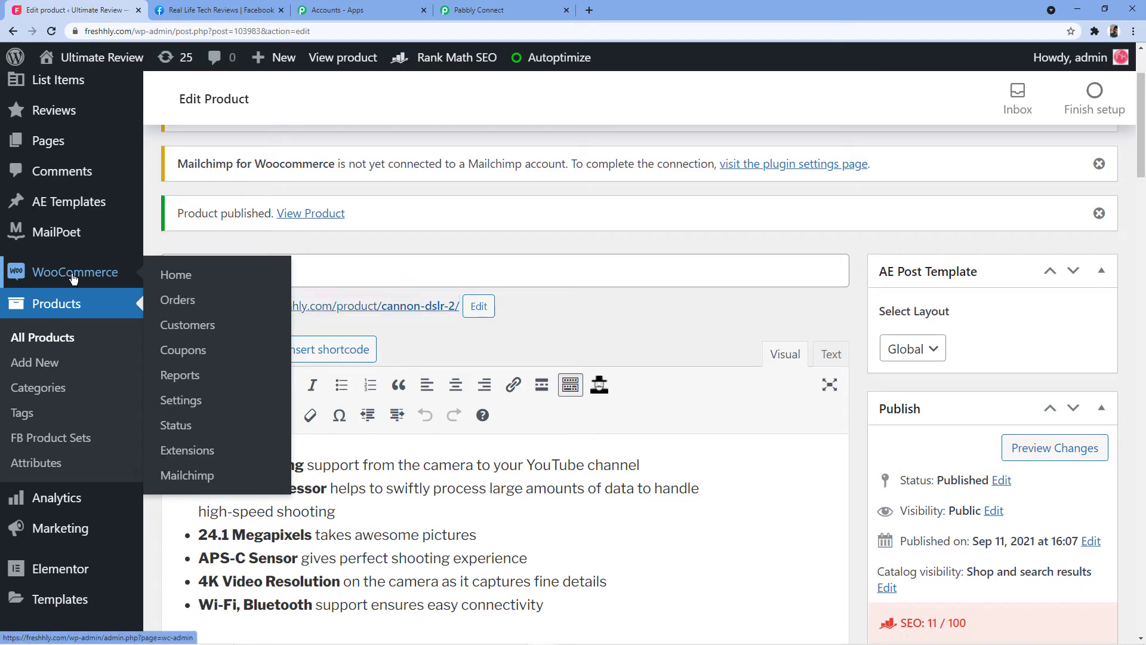
scroll(74, 352, down, 2)
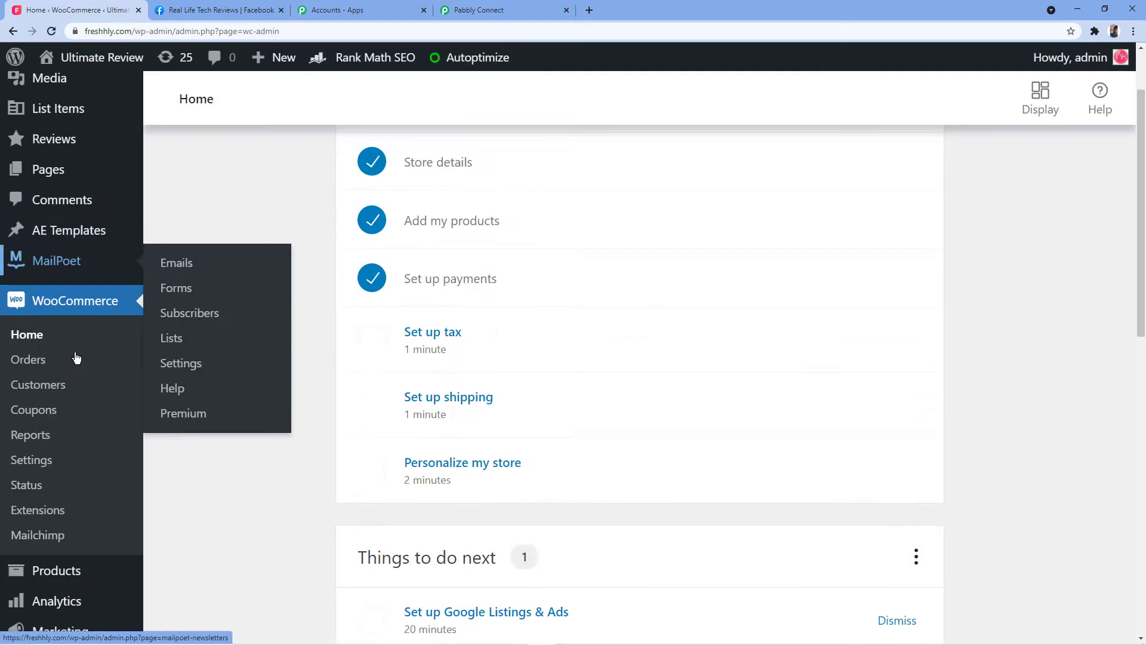
click(46, 435)
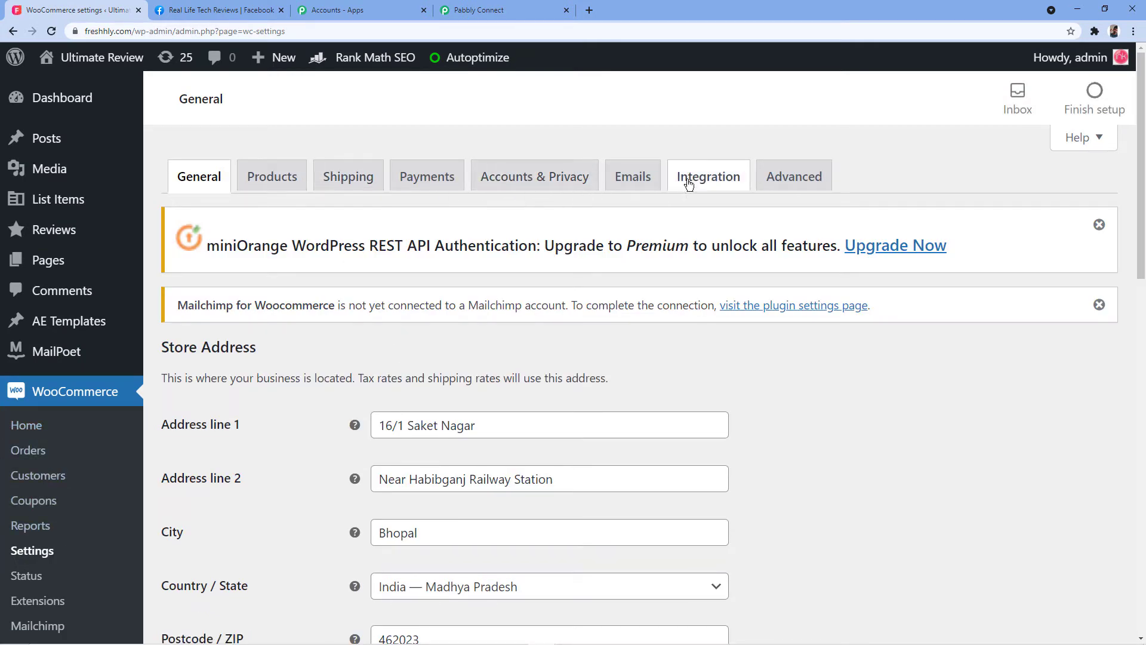
click(807, 178)
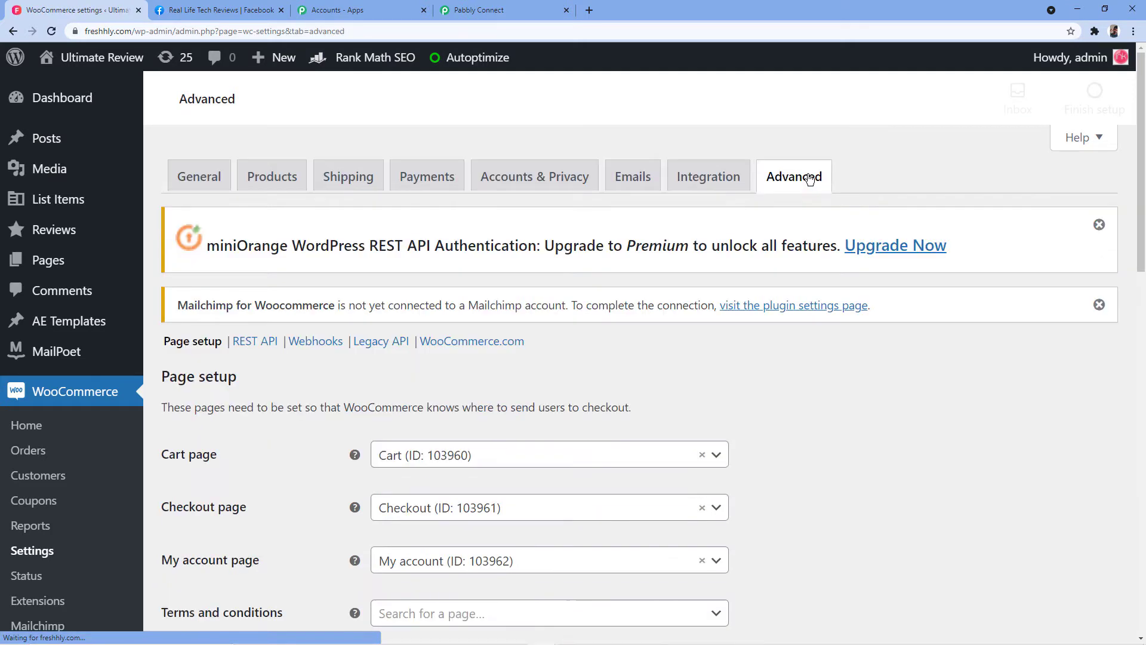
scroll(405, 256, down, 2)
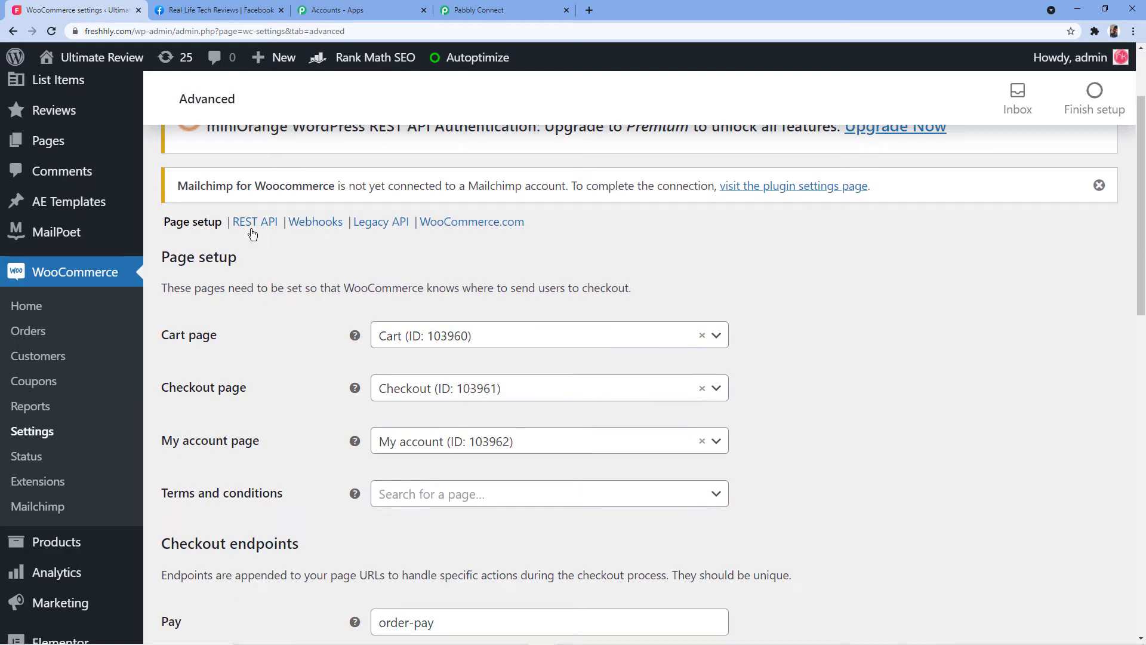
click(321, 224)
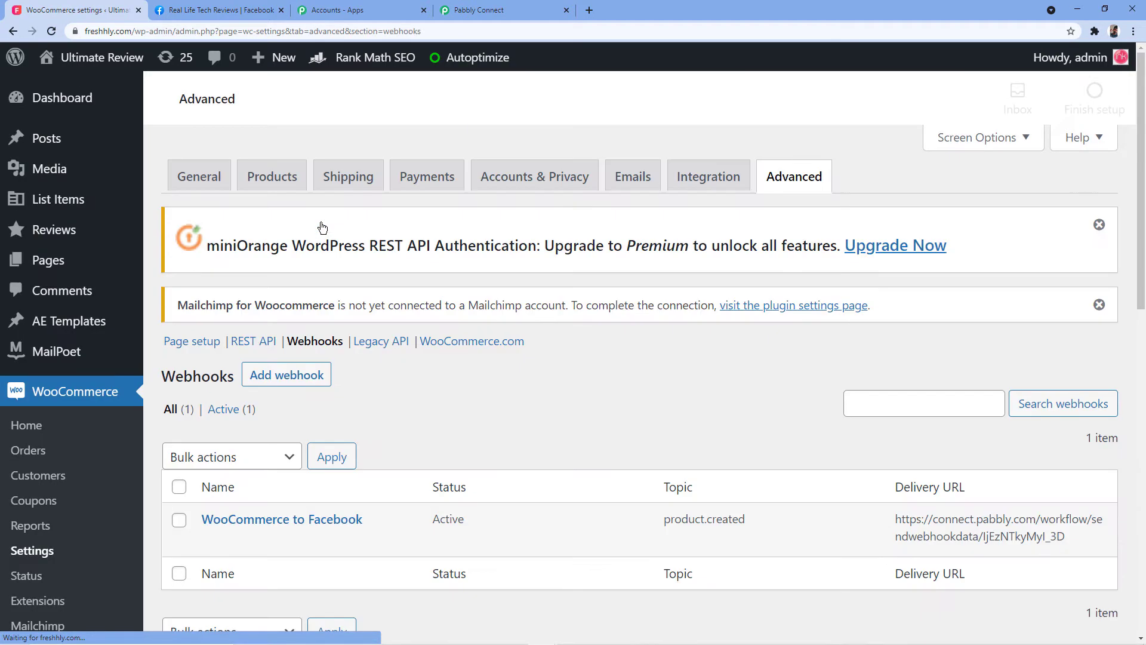
click(284, 382)
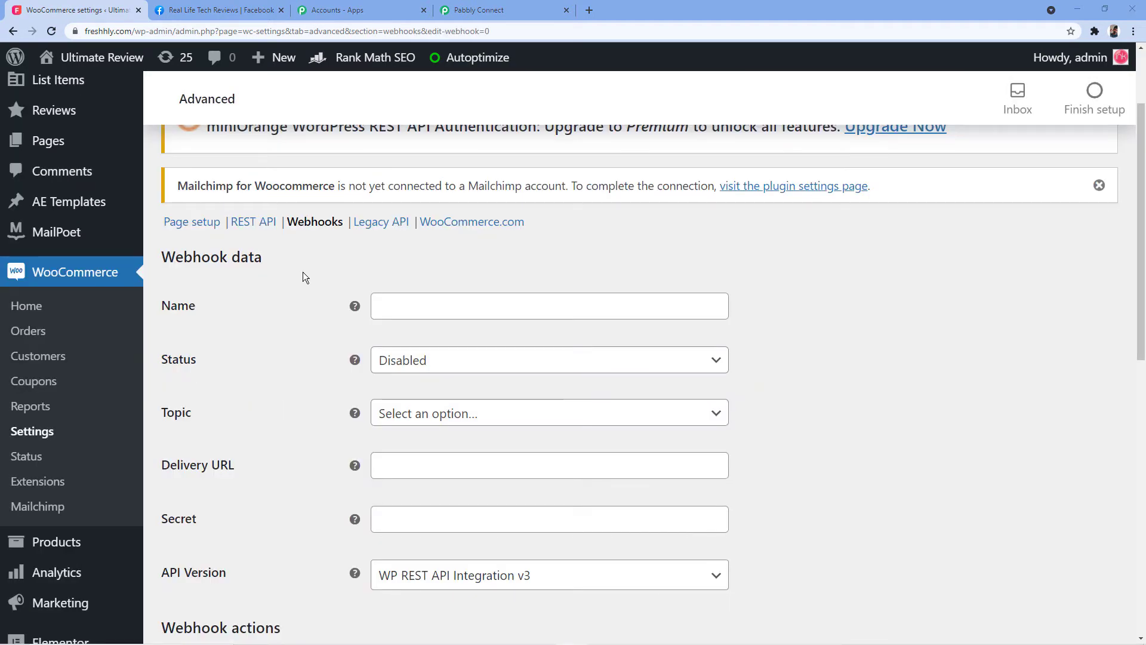
Step: Name the webhook "WooCommerce to Facebook Page" and set its status to Active
click(394, 307)
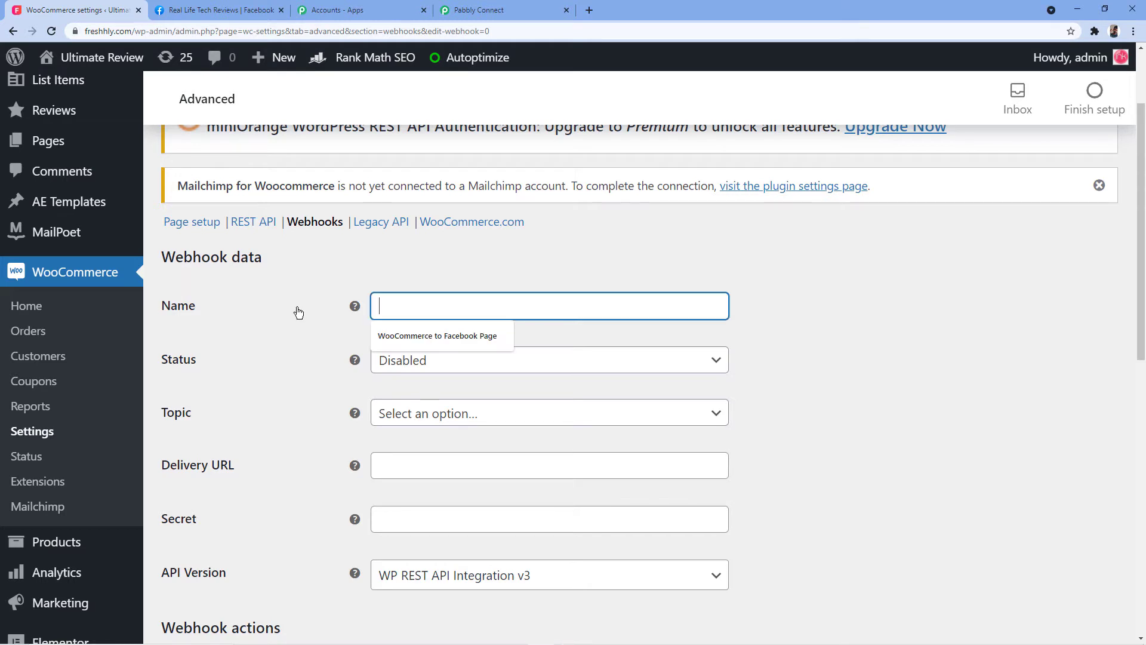
click(416, 336)
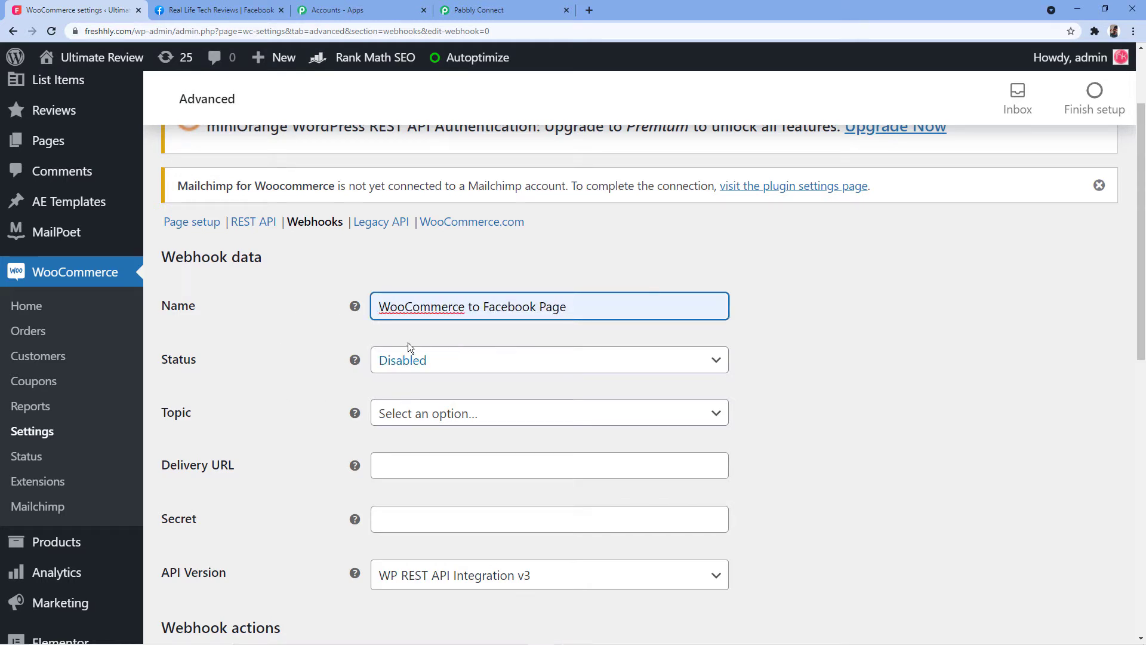
click(404, 361)
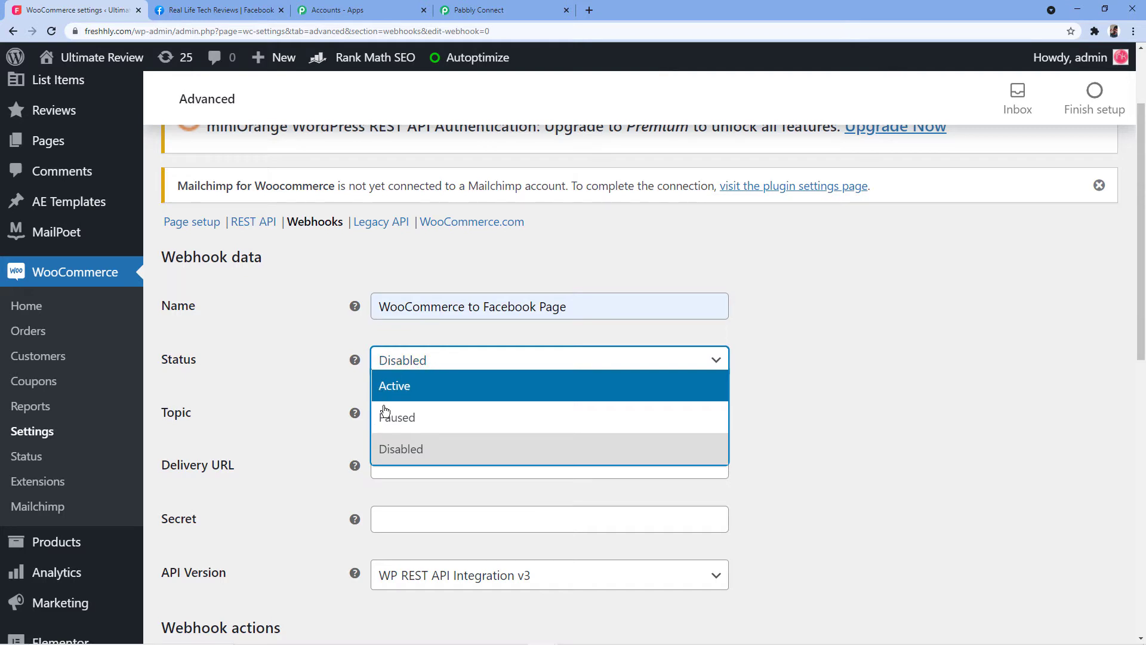
click(394, 388)
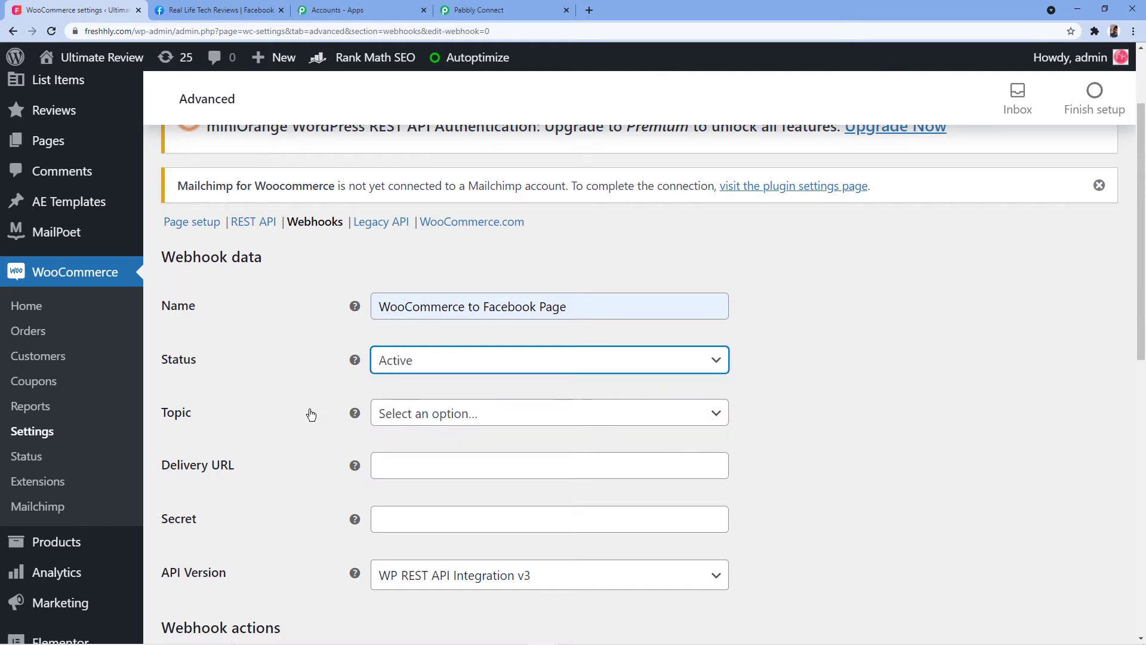
Step: Set the new webhook's topic to Product created
scroll(309, 358, down, 2)
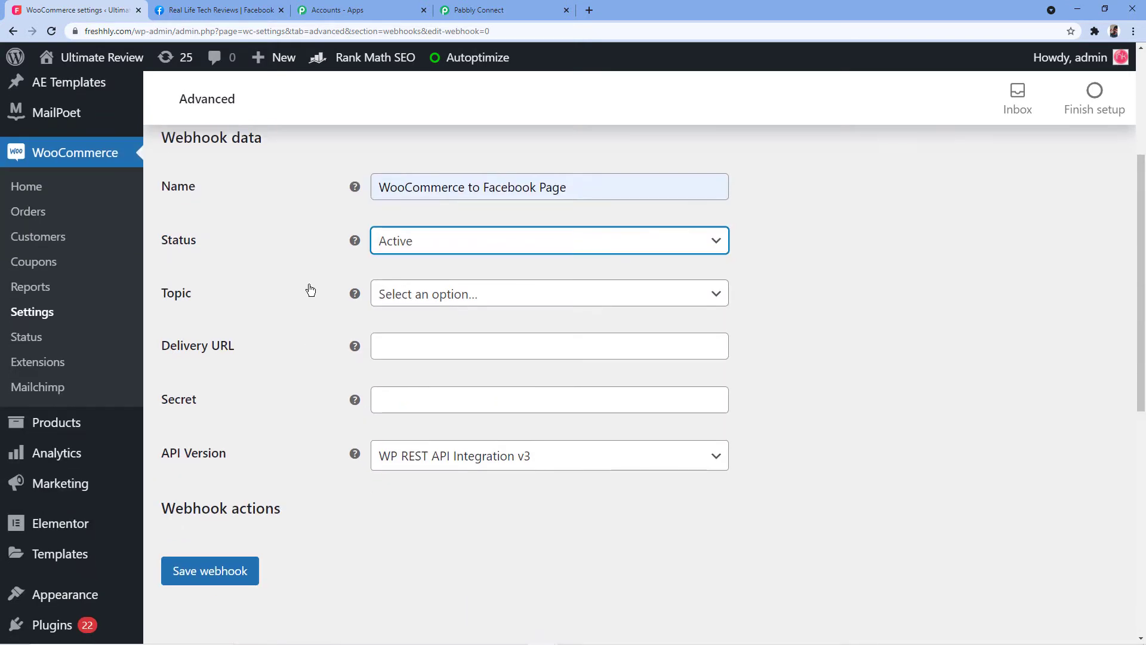
click(406, 296)
scroll(422, 391, down, 4)
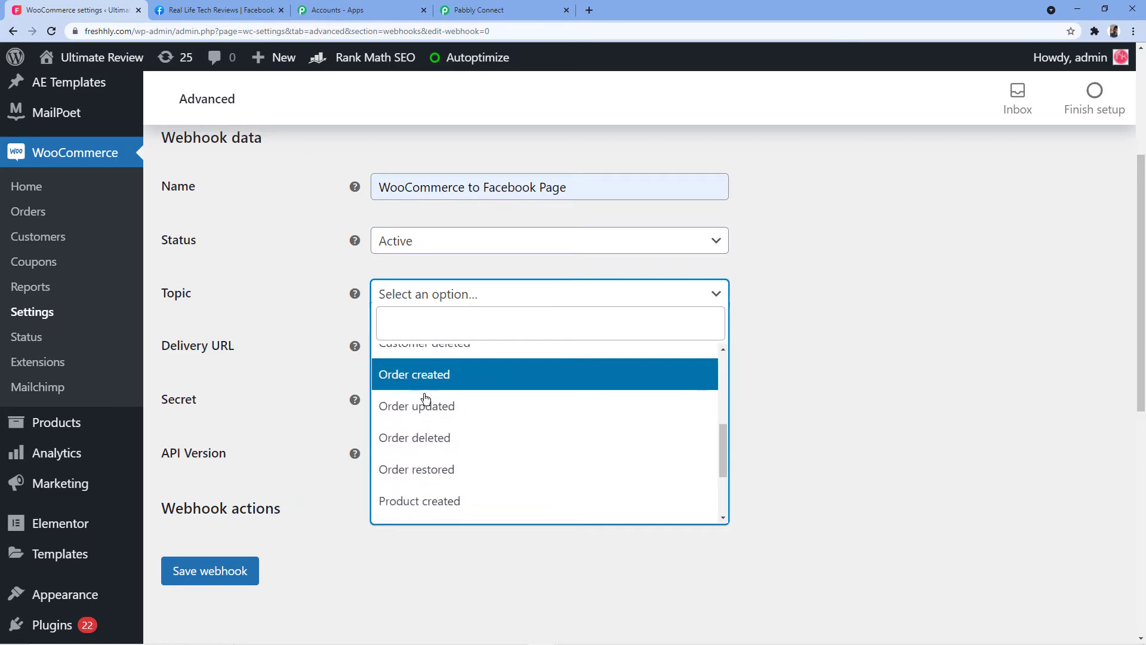
click(420, 501)
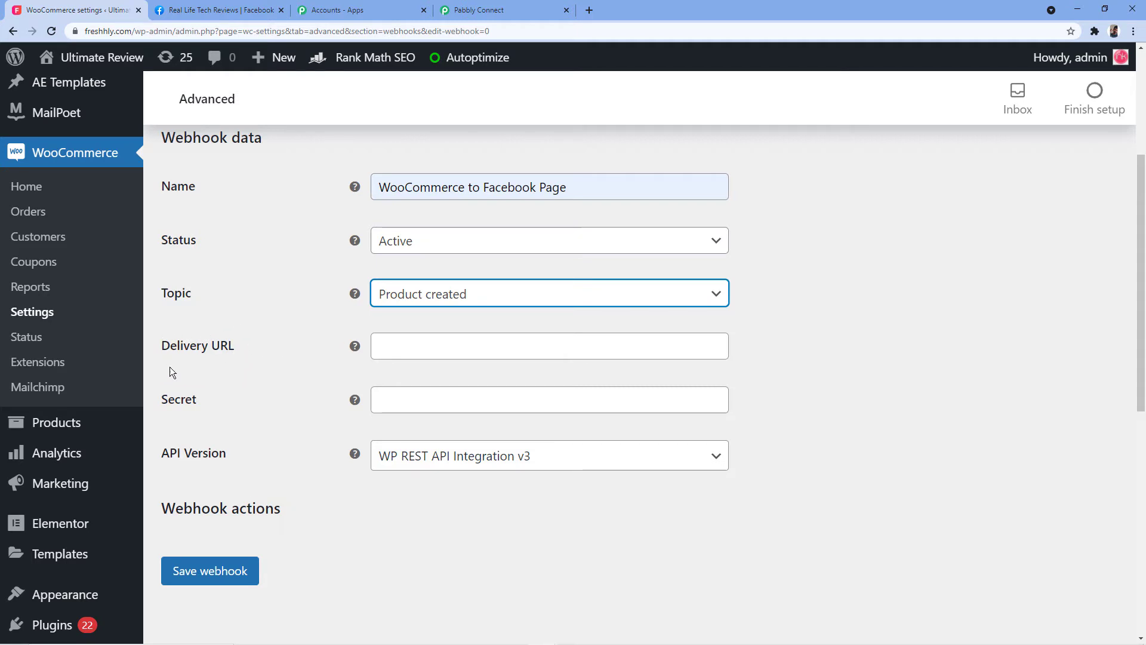
Step: Copy the webhook URL from the Pabbly Connect workflow into the WooCommerce webhook's delivery URL and save the webhook
click(483, 10)
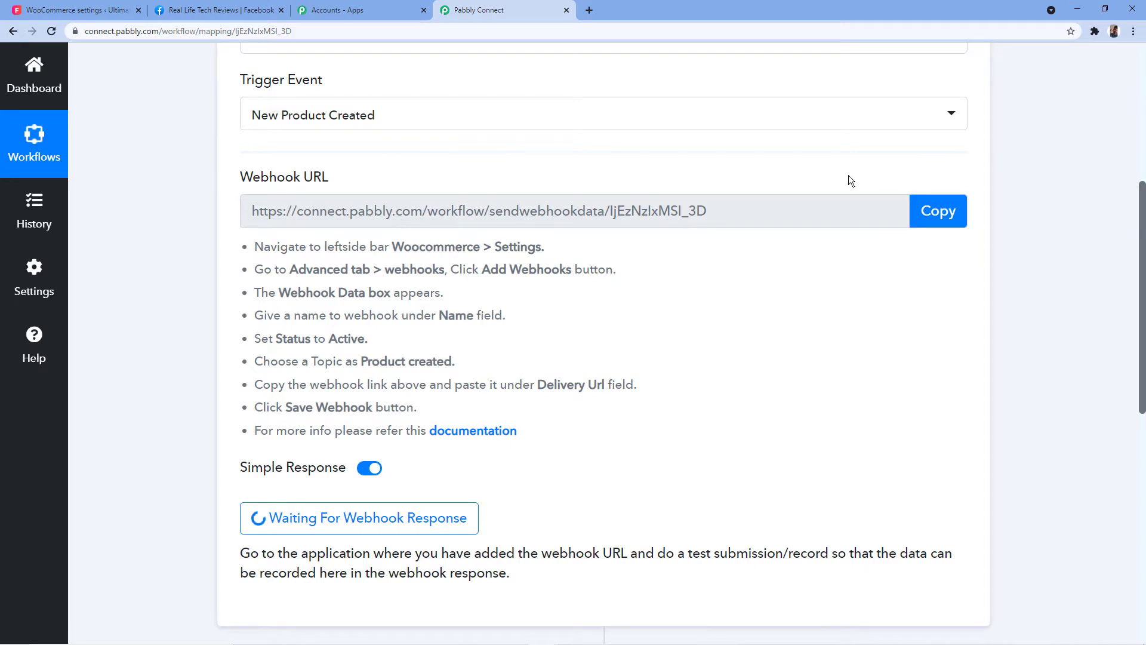
click(940, 211)
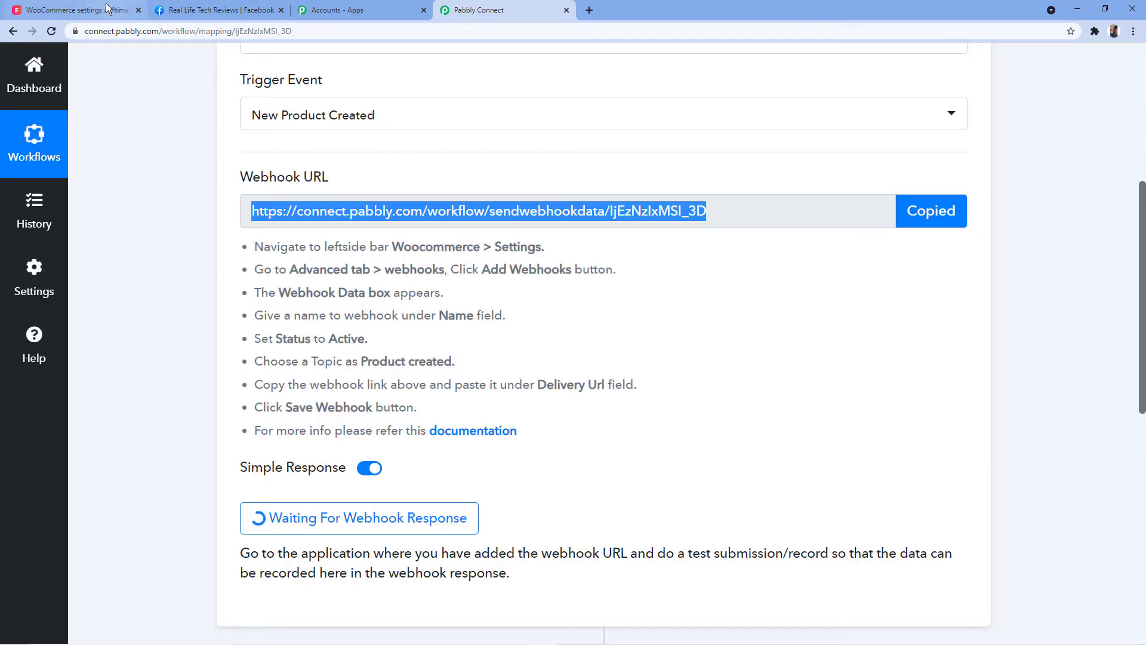
click(96, 10)
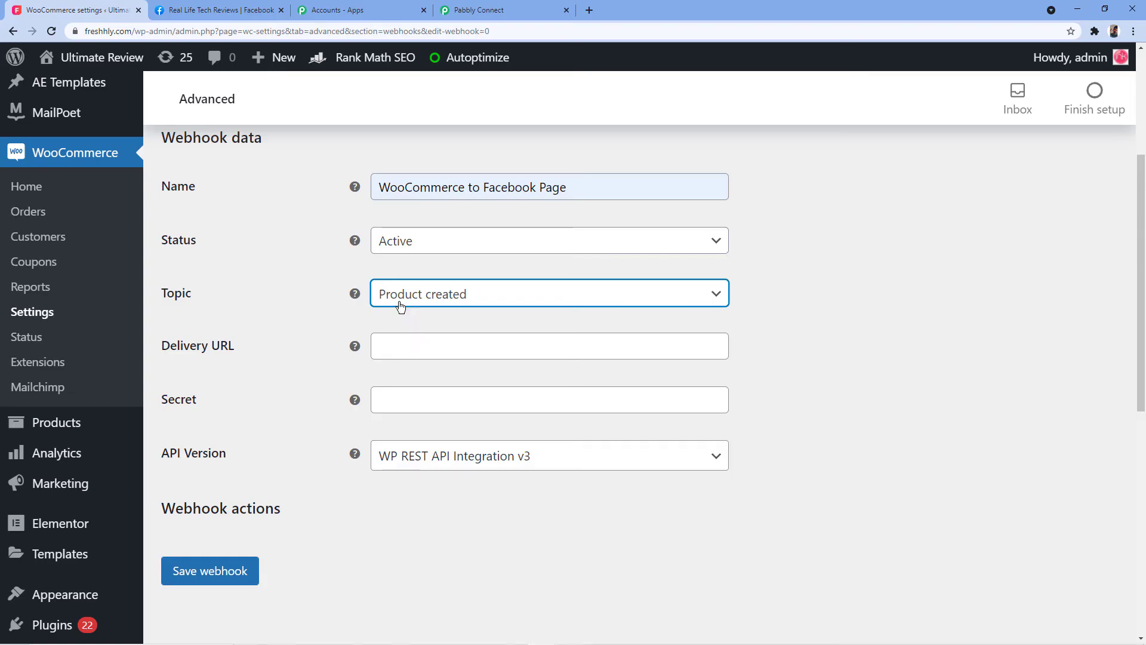
right_click(420, 346)
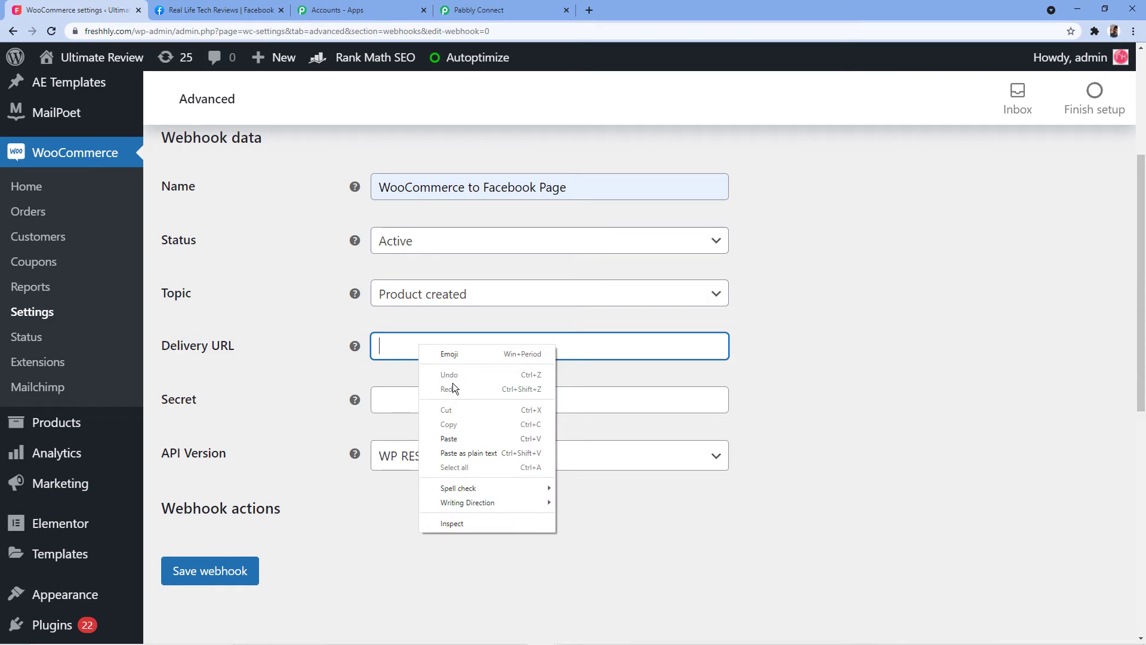
click(449, 438)
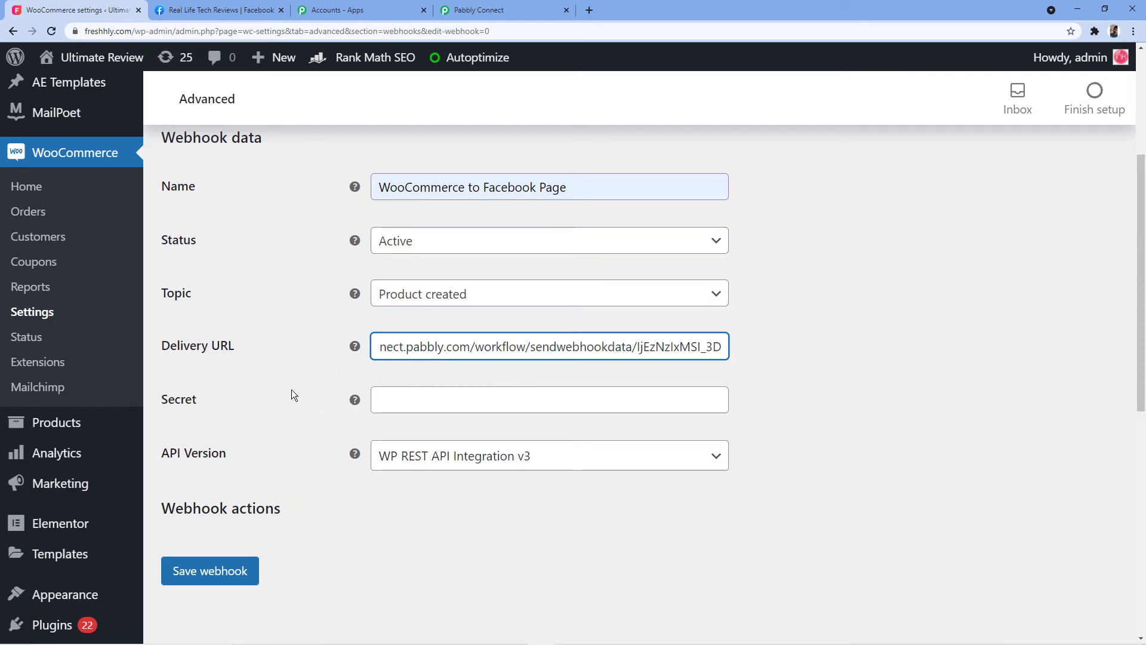
scroll(293, 392, down, 2)
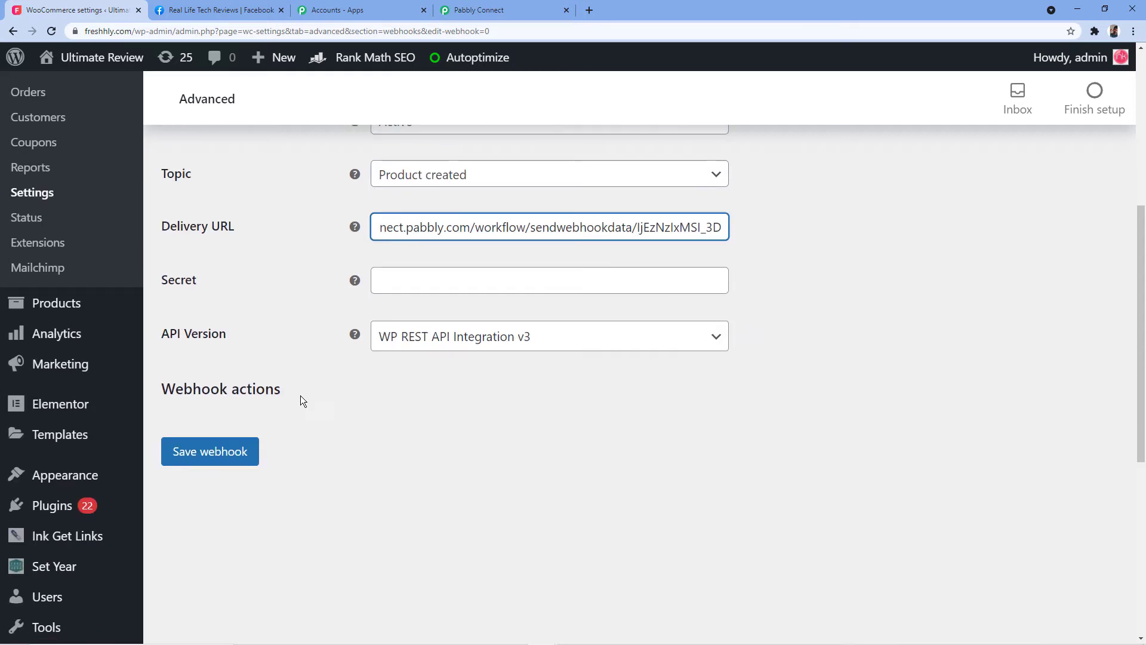
click(218, 458)
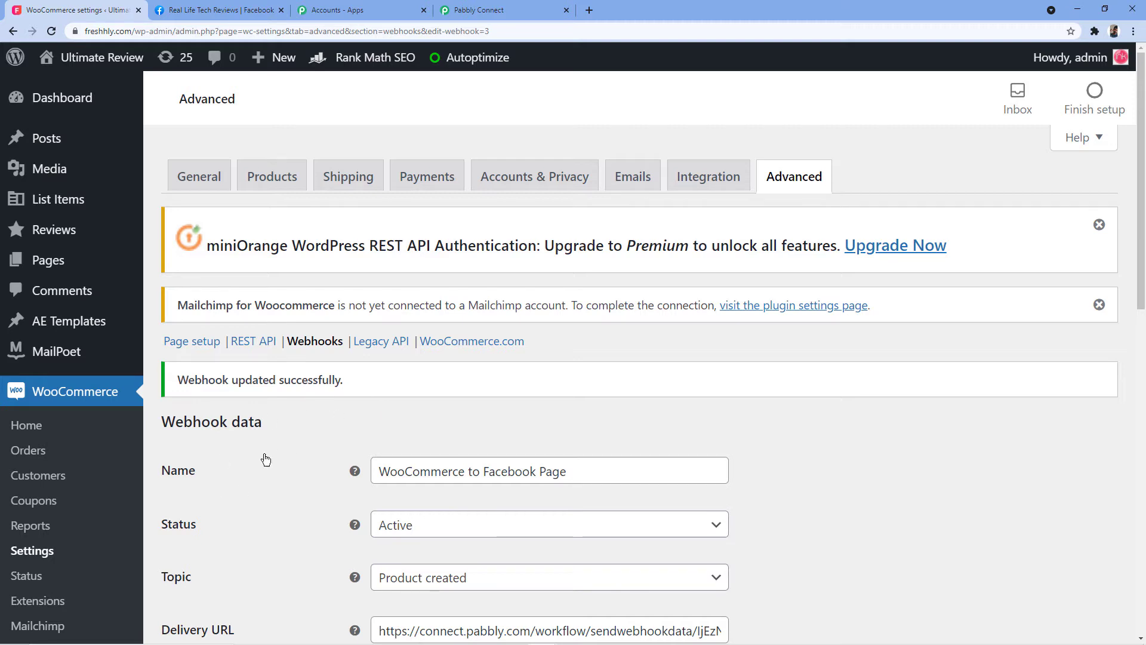
Step: Review the saved webhook, switch to the Pabbly Connect workflow and check the trigger's webhook response
scroll(308, 424, down, 2)
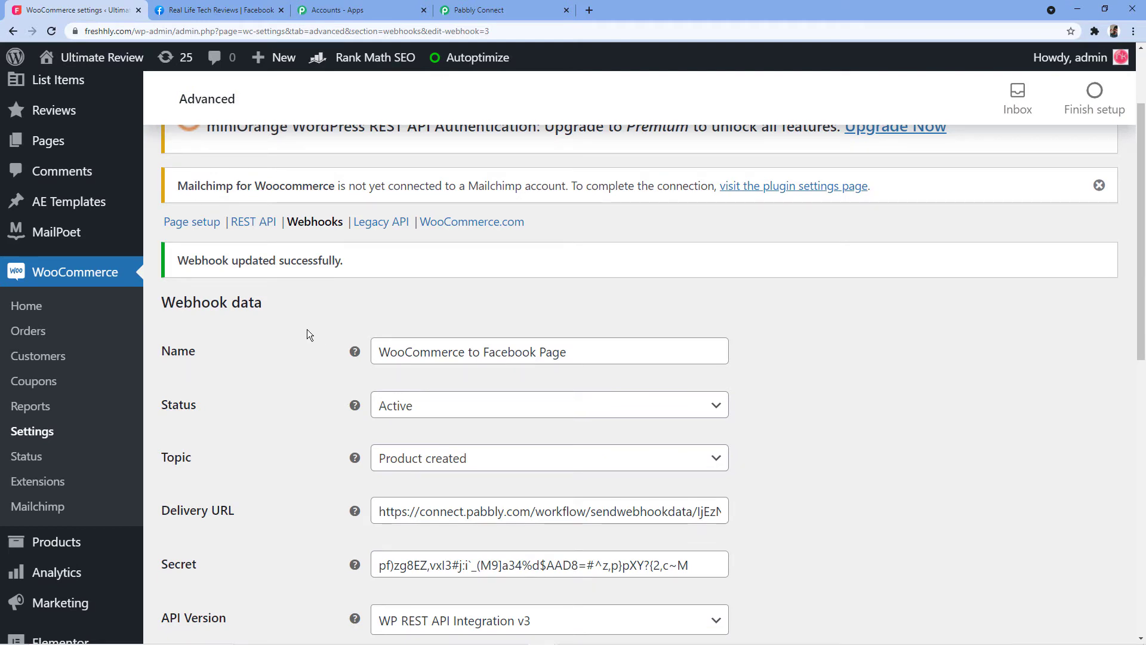
click(524, 10)
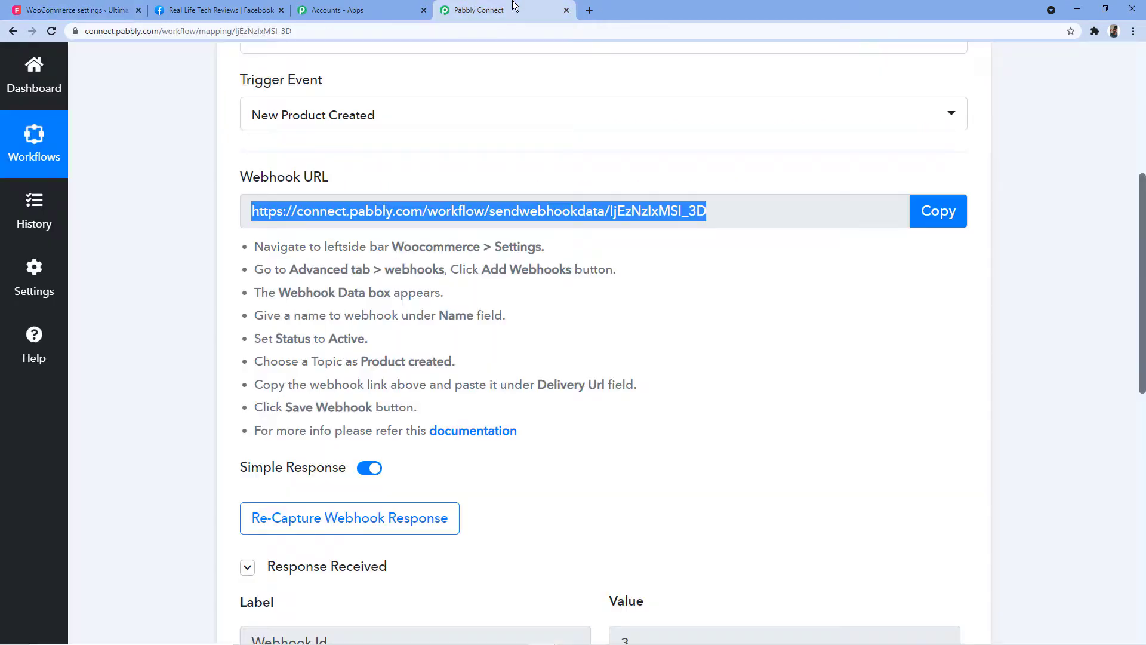
click(528, 474)
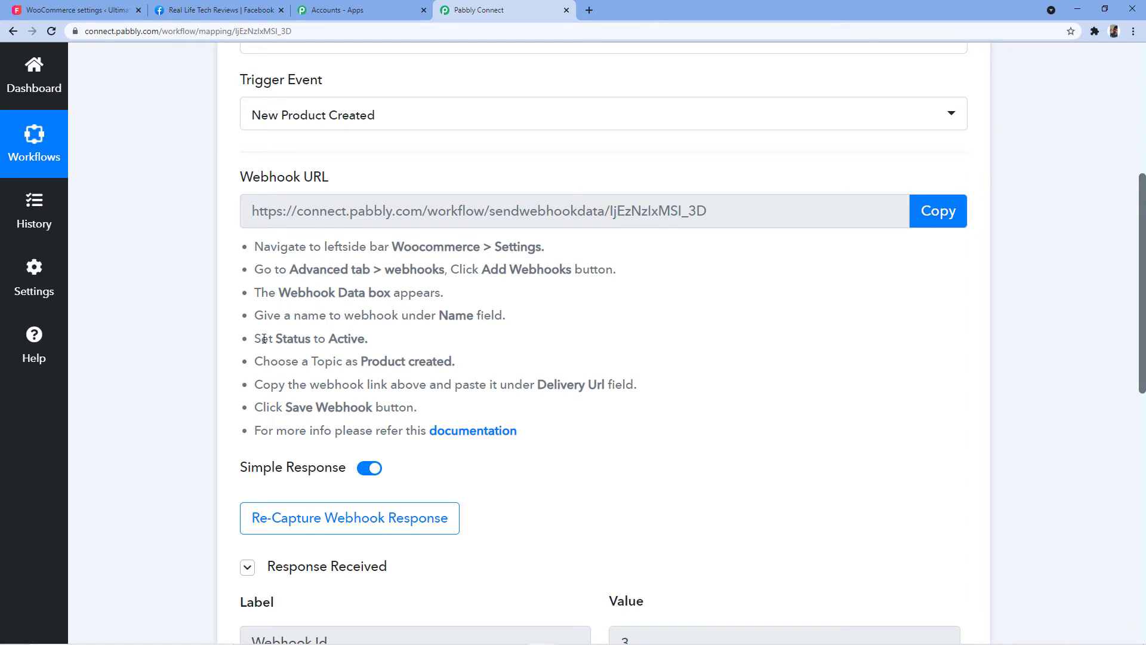
Step: Switch to the WordPress admin site and start a new WooCommerce product
click(78, 9)
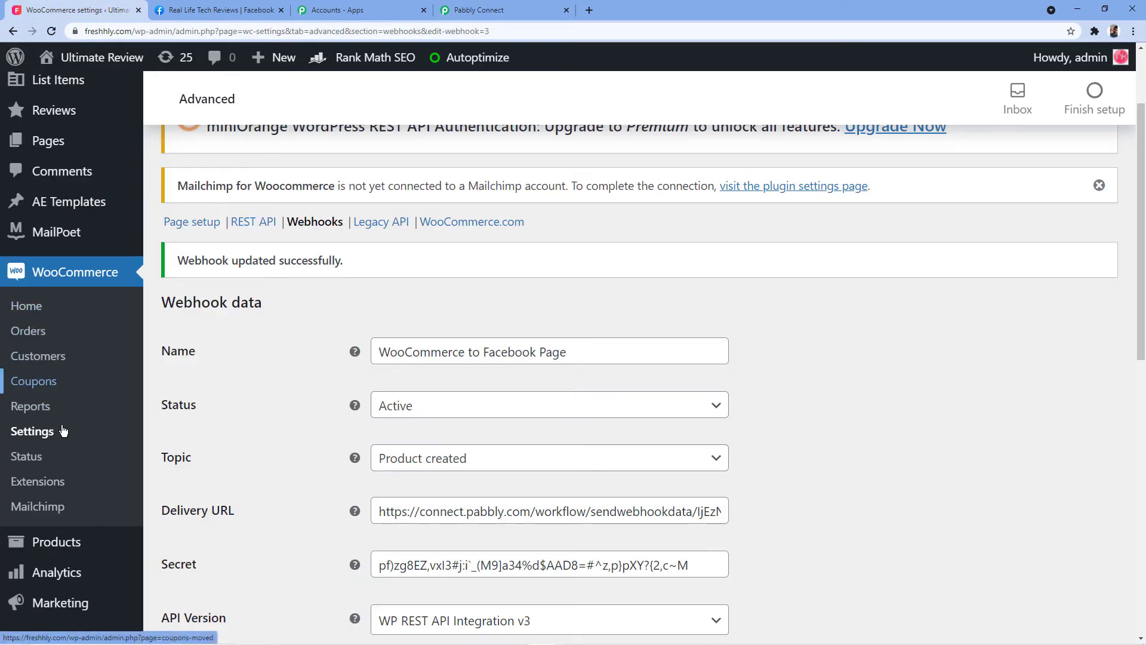
mouse_move(73, 548)
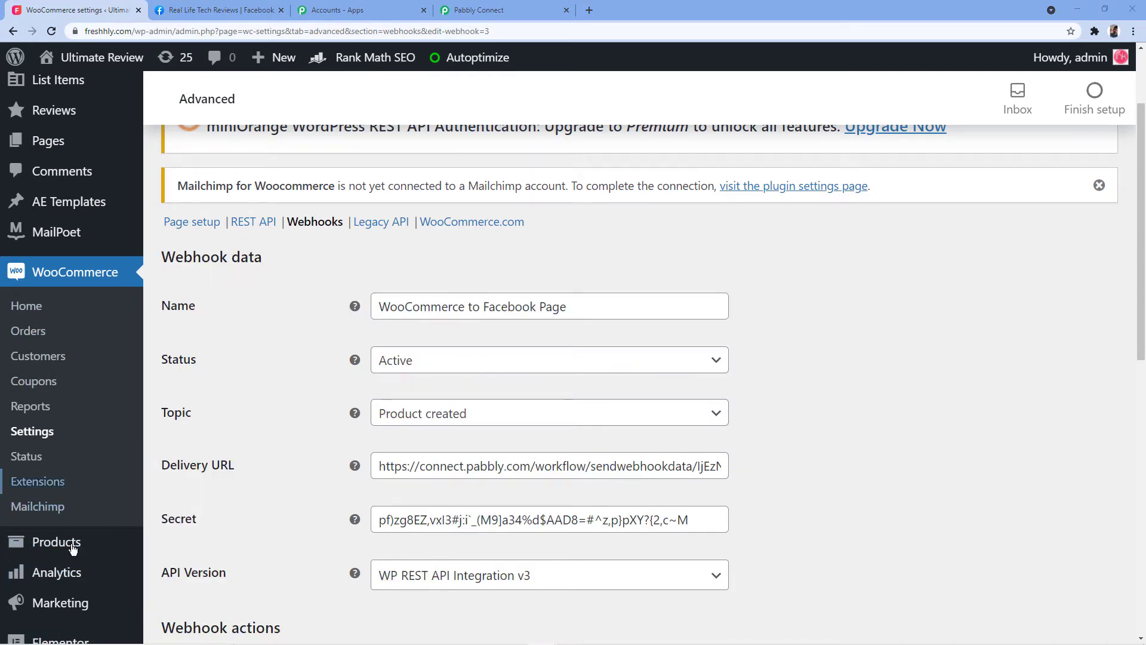
click(169, 493)
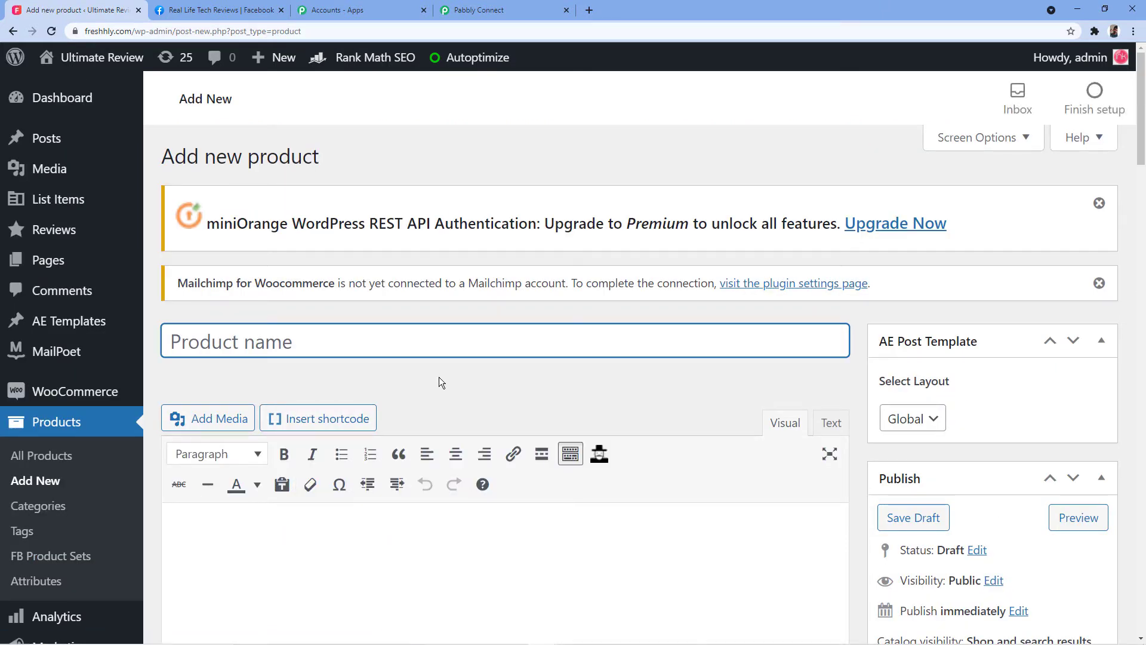
Step: Examine the new product form, including its name, description, product data, short description and product image sections
scroll(501, 370, down, 2)
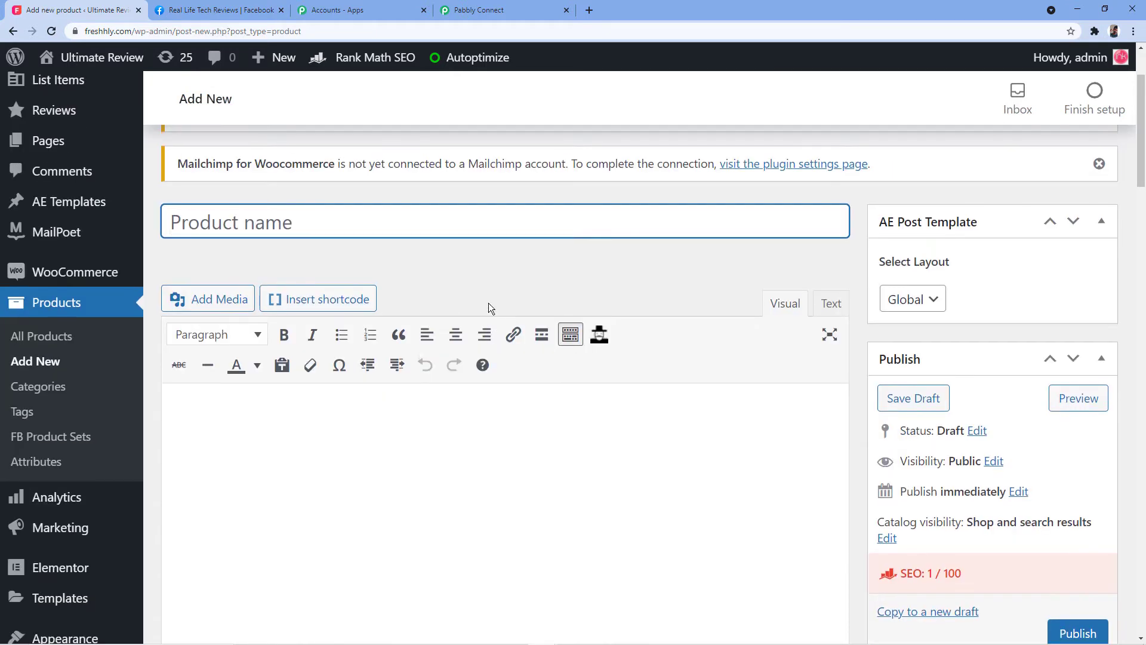
scroll(489, 303, up, 2)
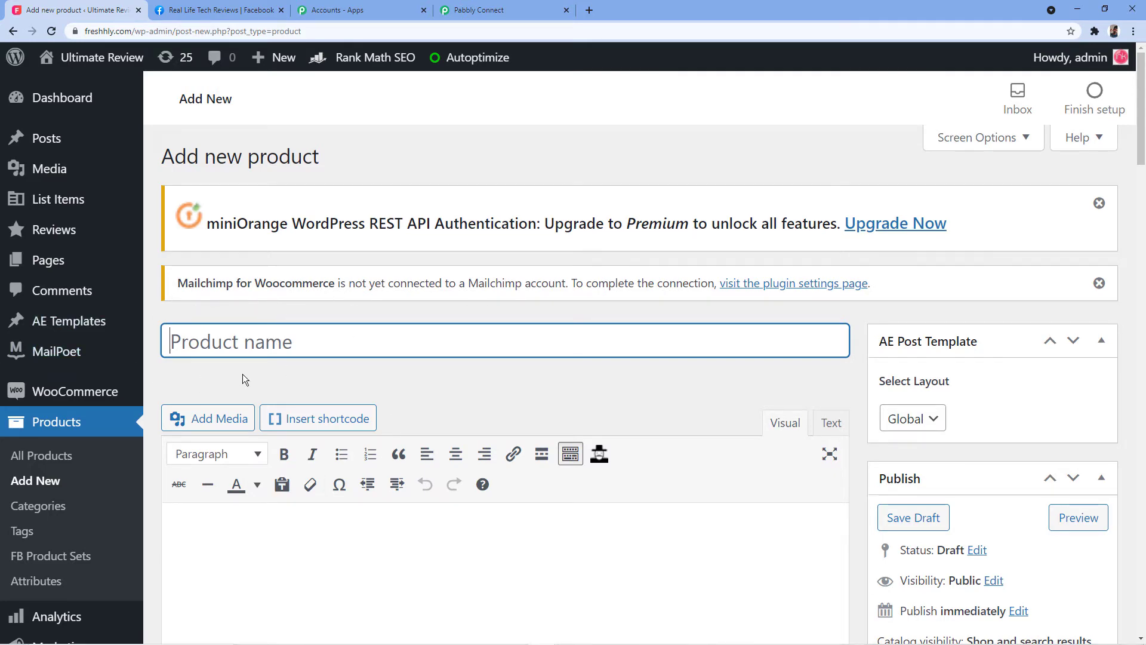
scroll(305, 361, down, 5)
scroll(544, 436, down, 5)
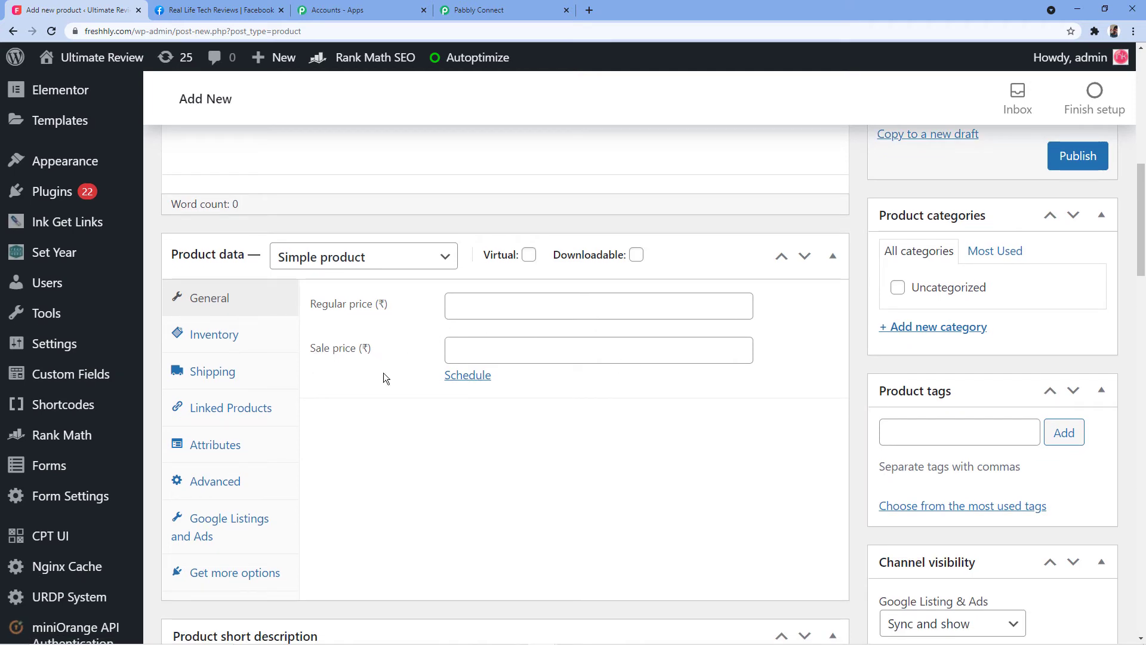
scroll(679, 417, down, 8)
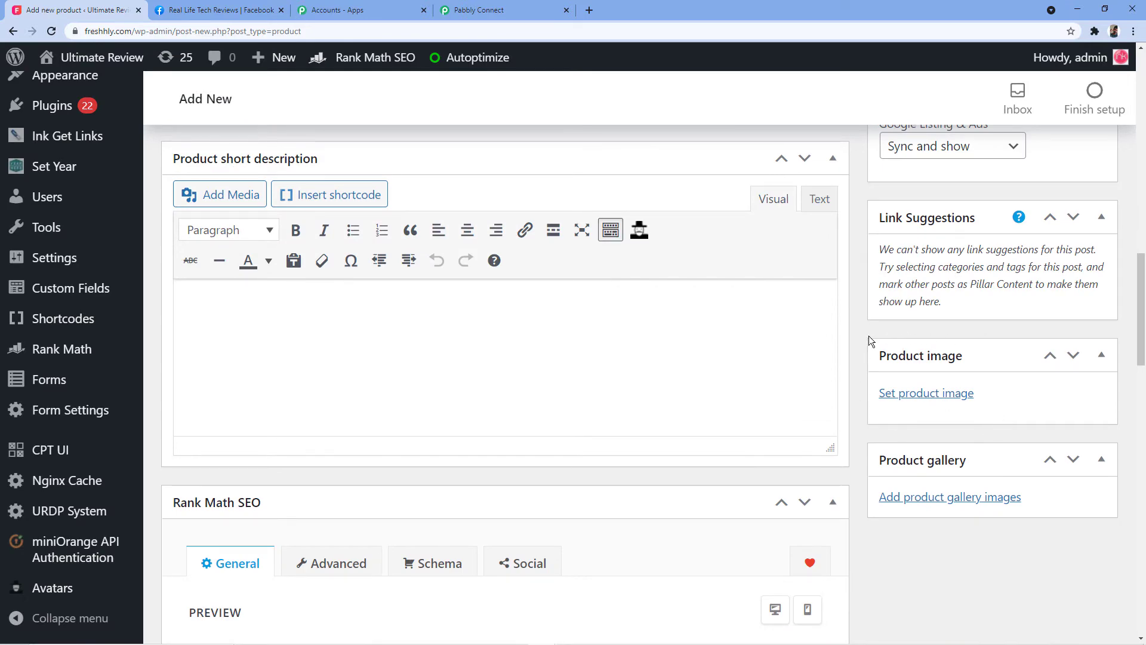
scroll(869, 342, up, 10)
scroll(857, 342, up, 5)
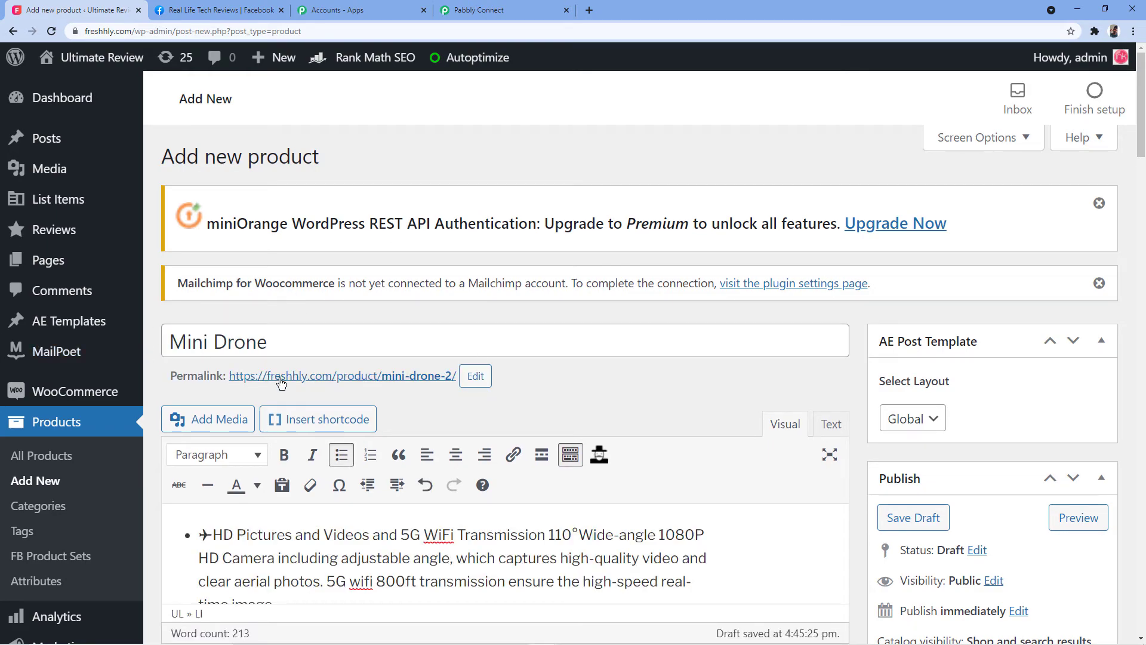
Step: Review the Mini Drone product's description, prices and image, and publish the product
scroll(281, 383, down, 10)
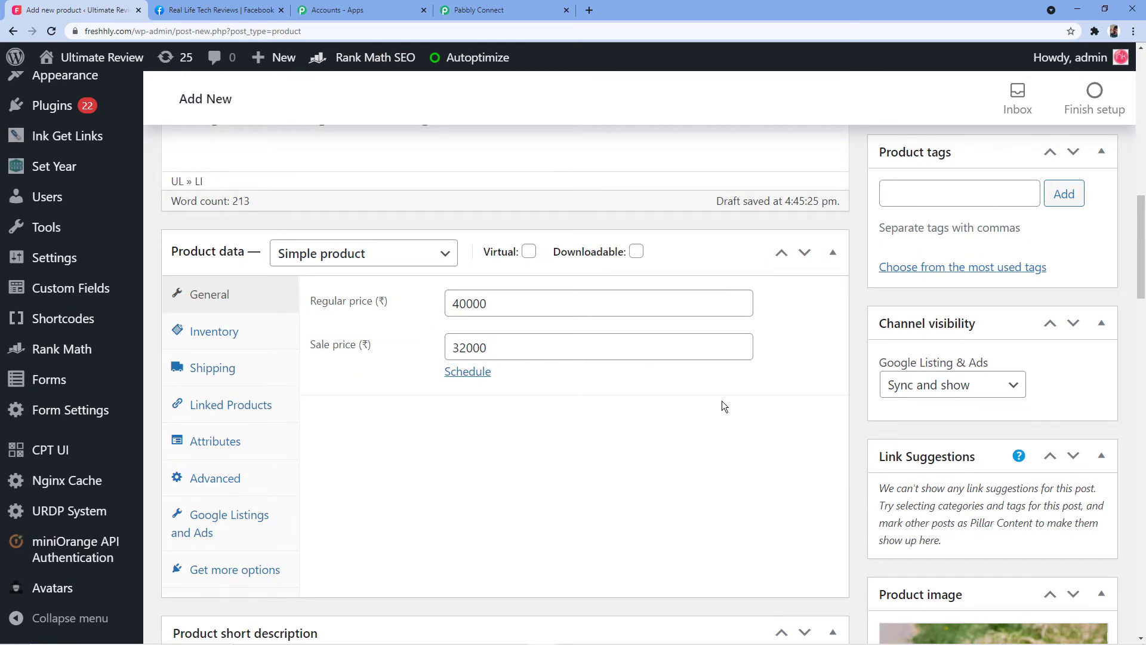
scroll(723, 406, down, 4)
scroll(870, 371, down, 2)
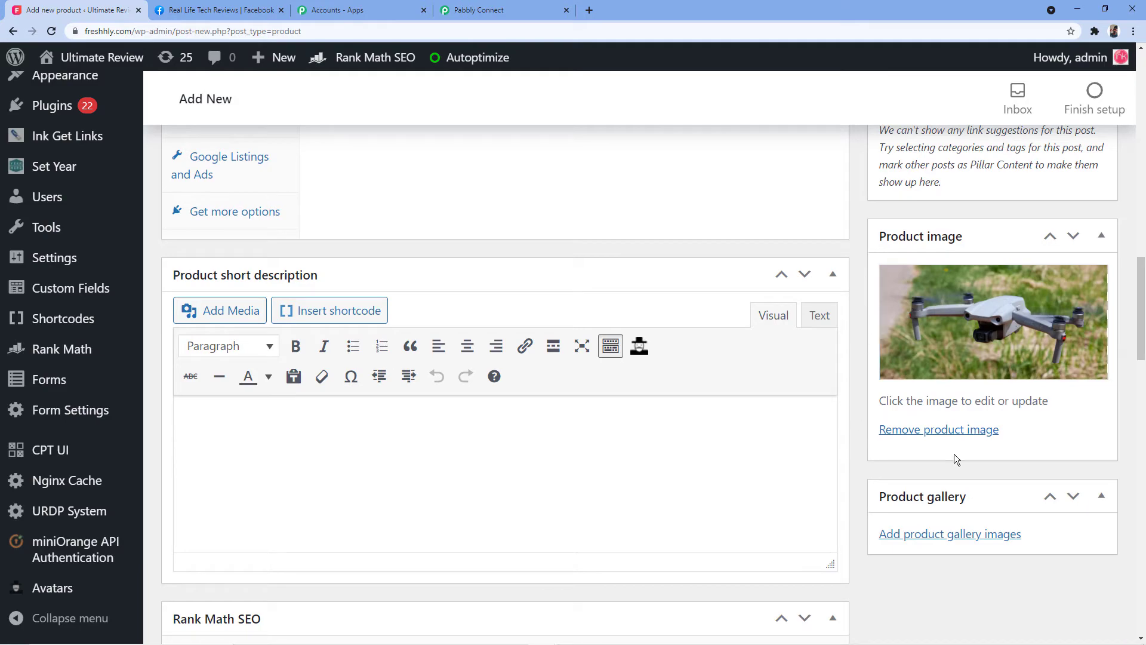
scroll(851, 289, up, 3)
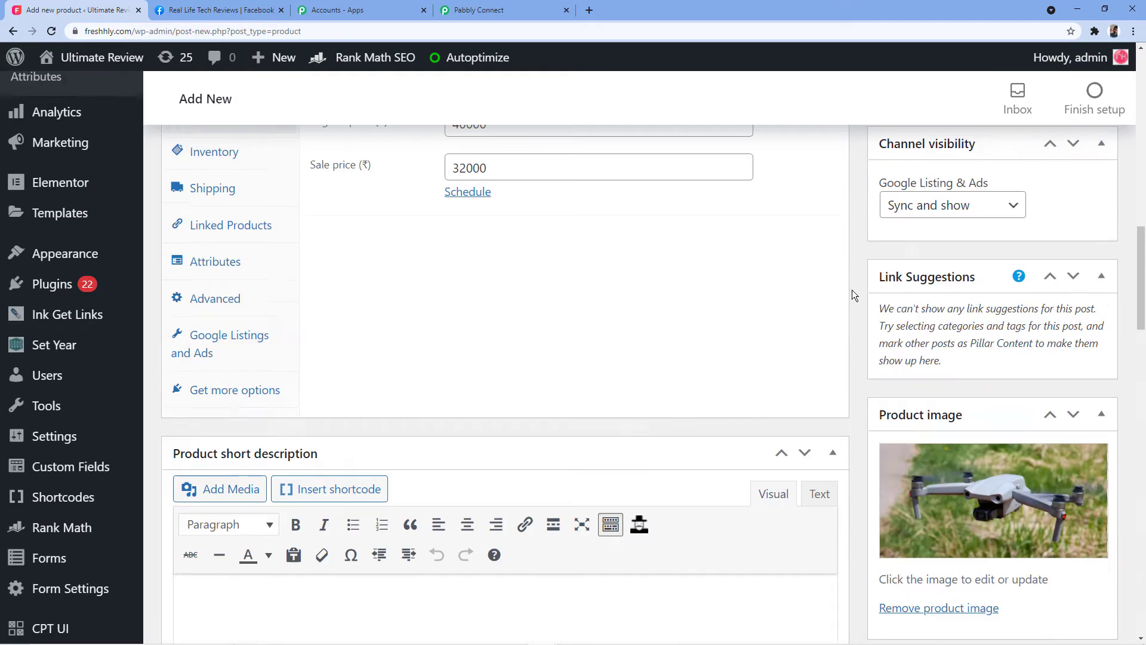
scroll(851, 289, up, 15)
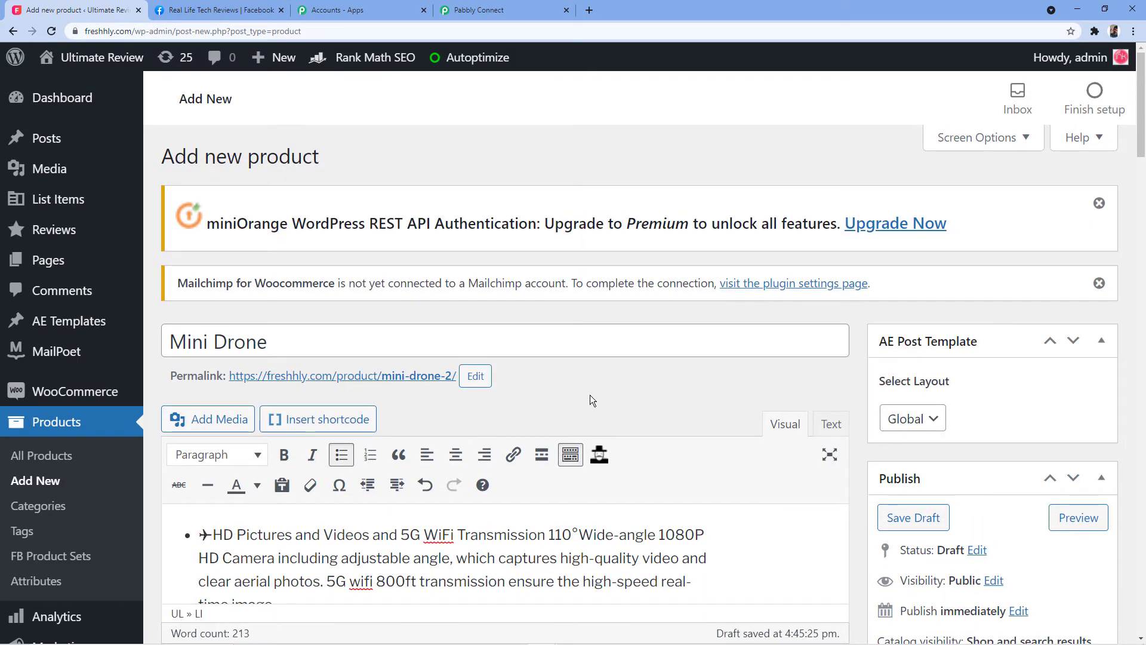
scroll(657, 376, down, 4)
click(1057, 519)
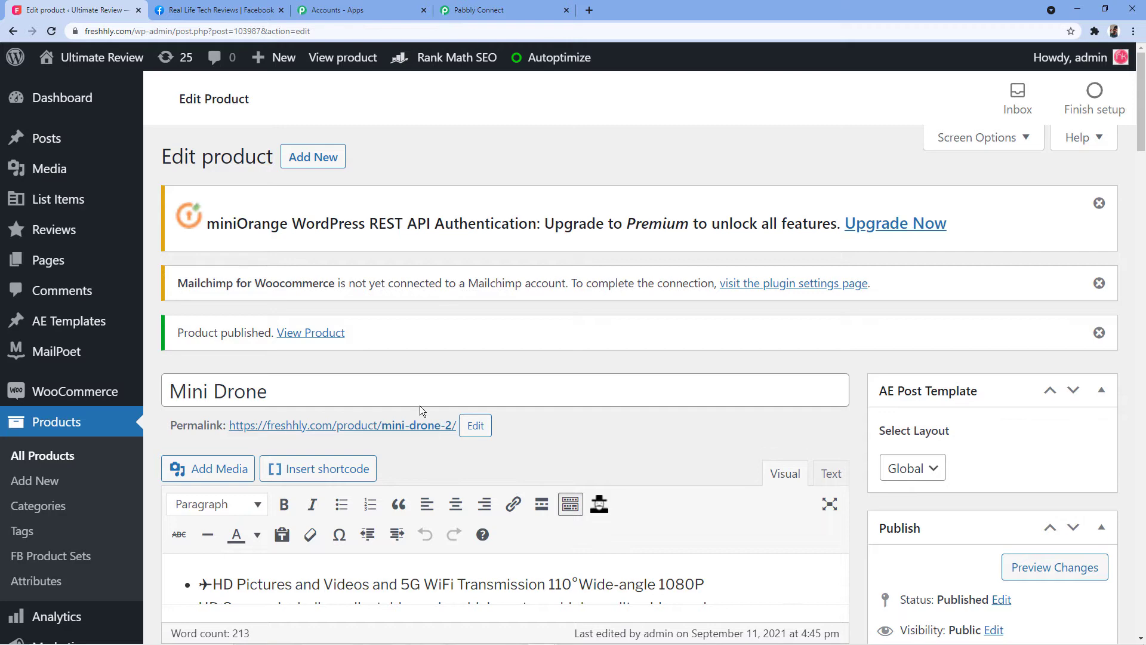
Step: Open the published Mini Drone product's permalink in a new tab and look over its image, price and description
right_click(337, 427)
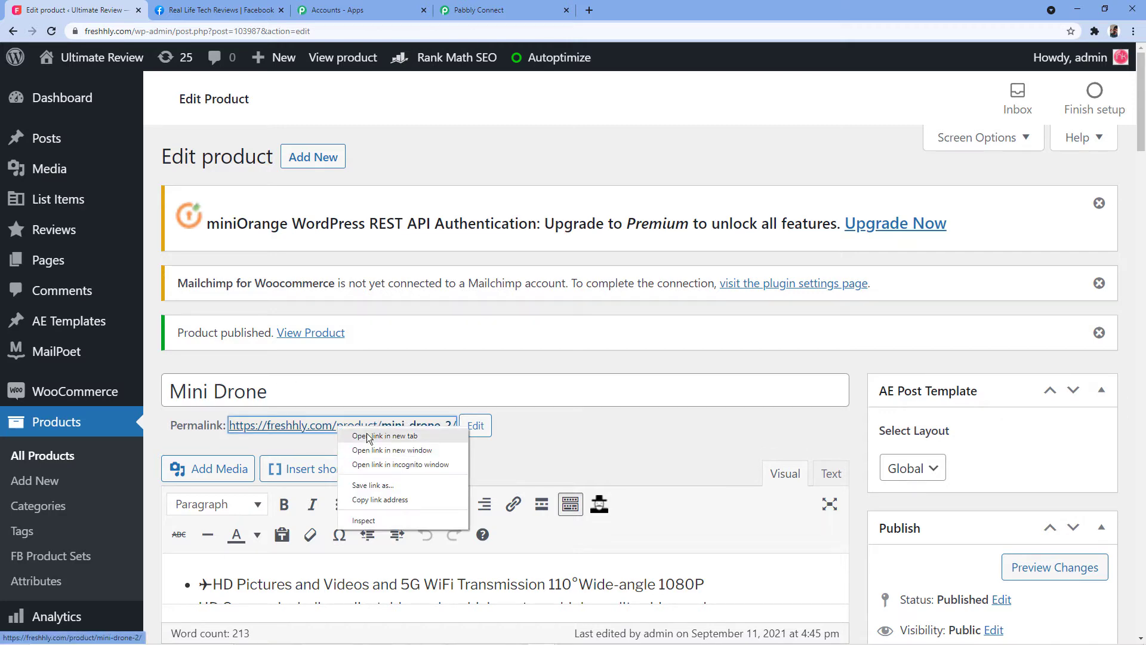
click(373, 435)
click(215, 10)
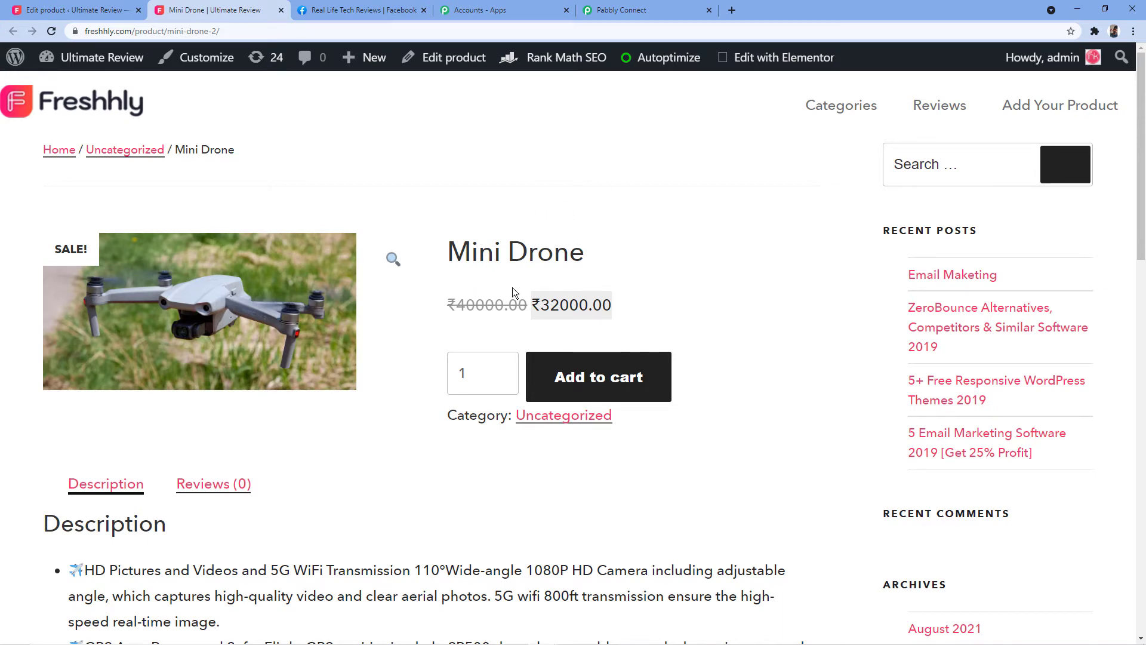
scroll(594, 317, down, 4)
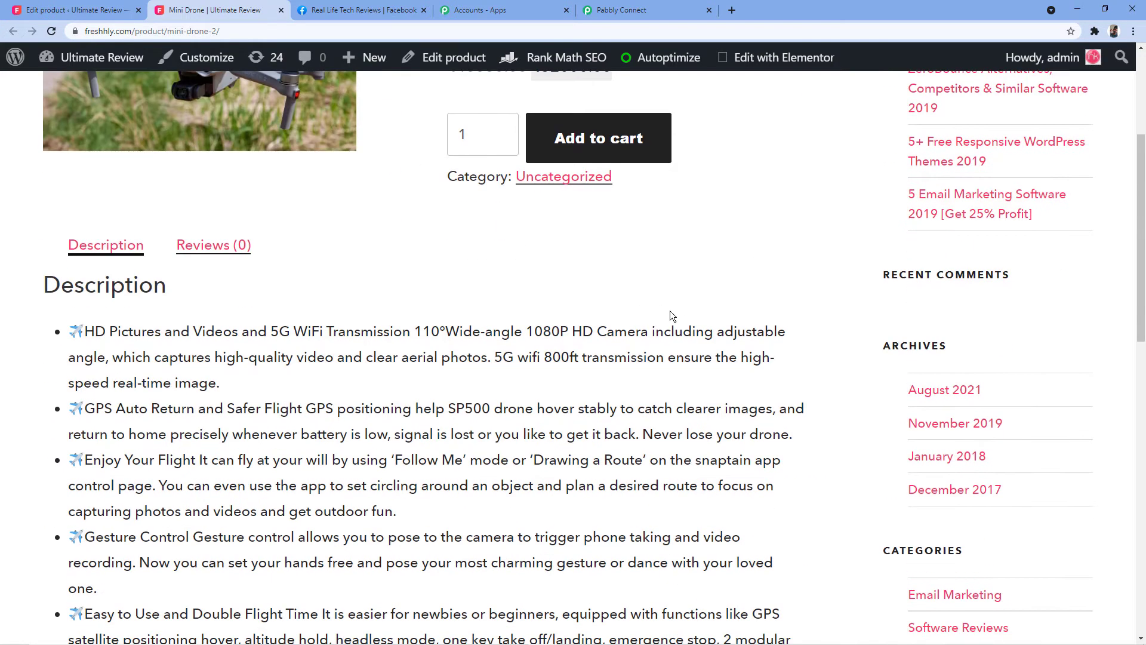
scroll(672, 316, up, 4)
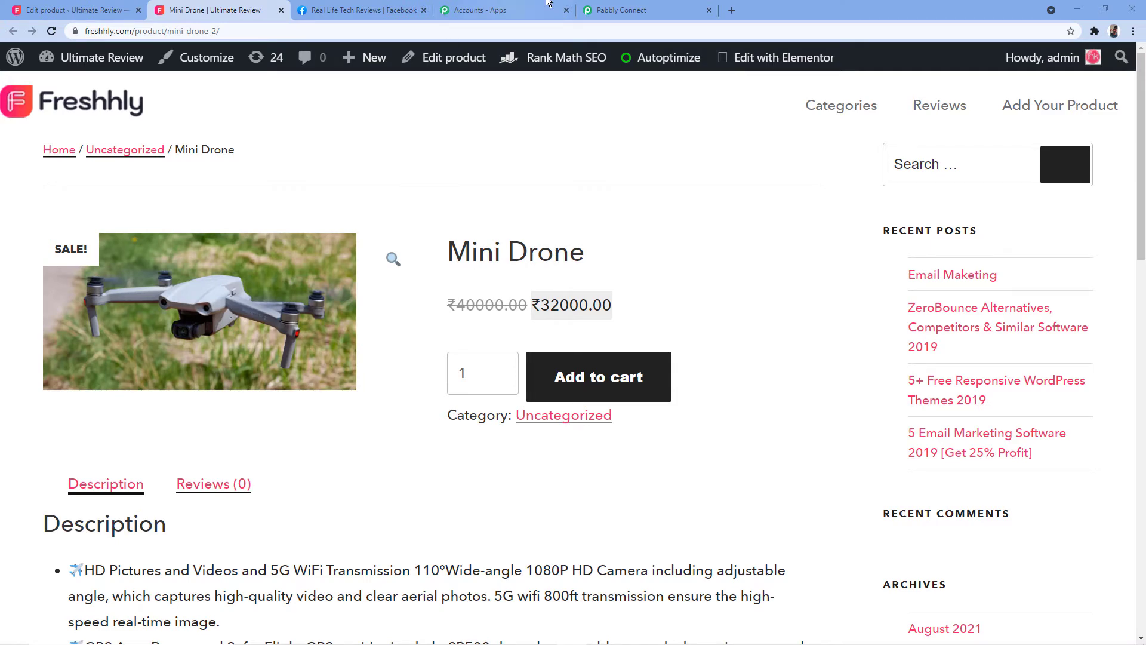
Step: Switch to the Pabbly Connect workflow and examine the webhook response captured from the new product
click(632, 10)
scroll(604, 244, down, 4)
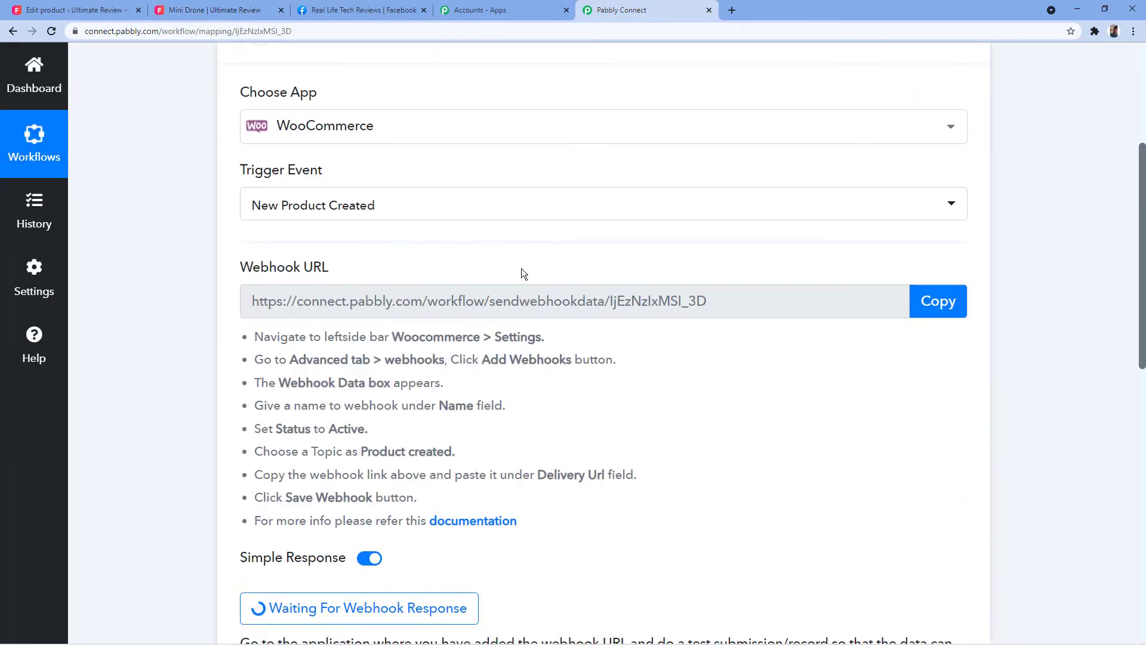
scroll(521, 350, down, 2)
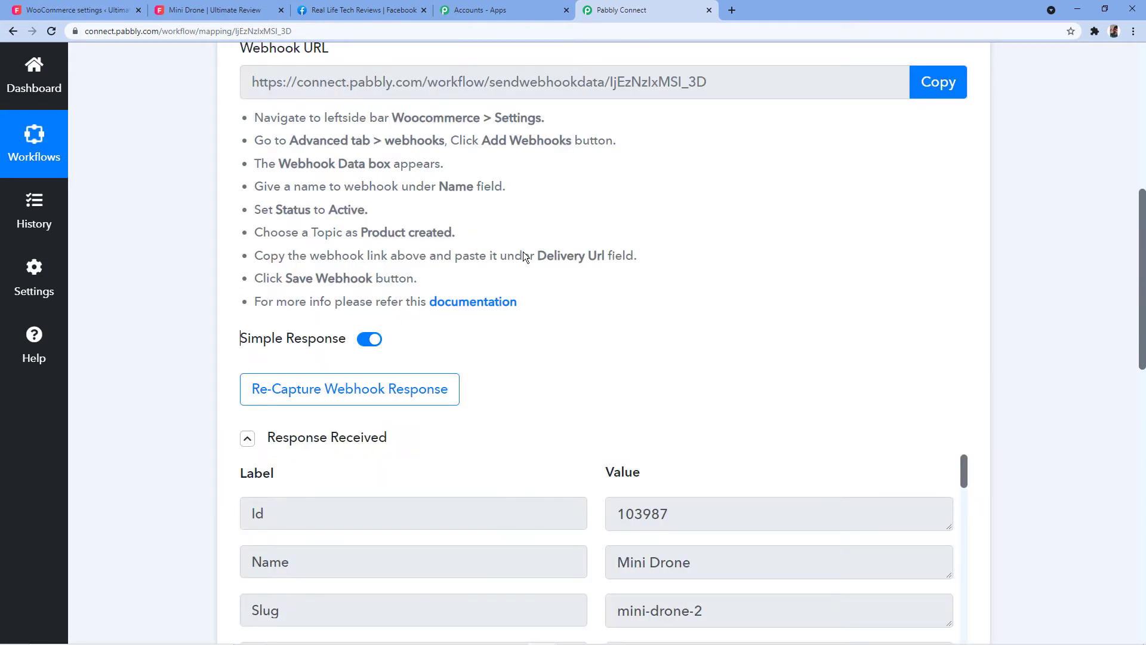
scroll(503, 295, down, 4)
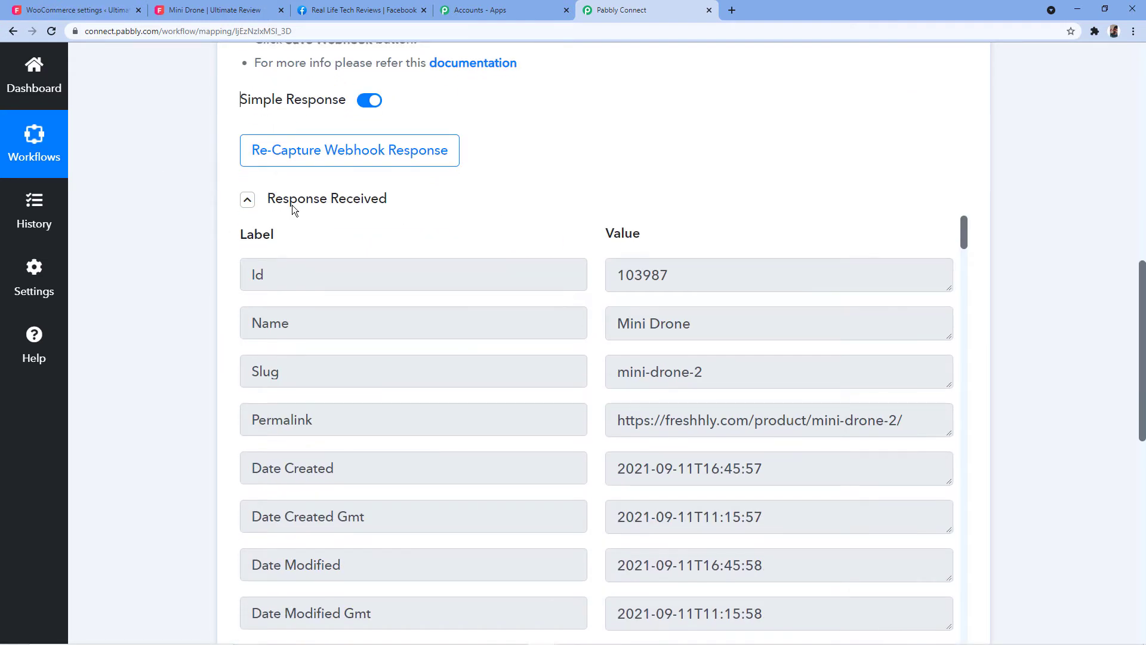
scroll(545, 195, down, 2)
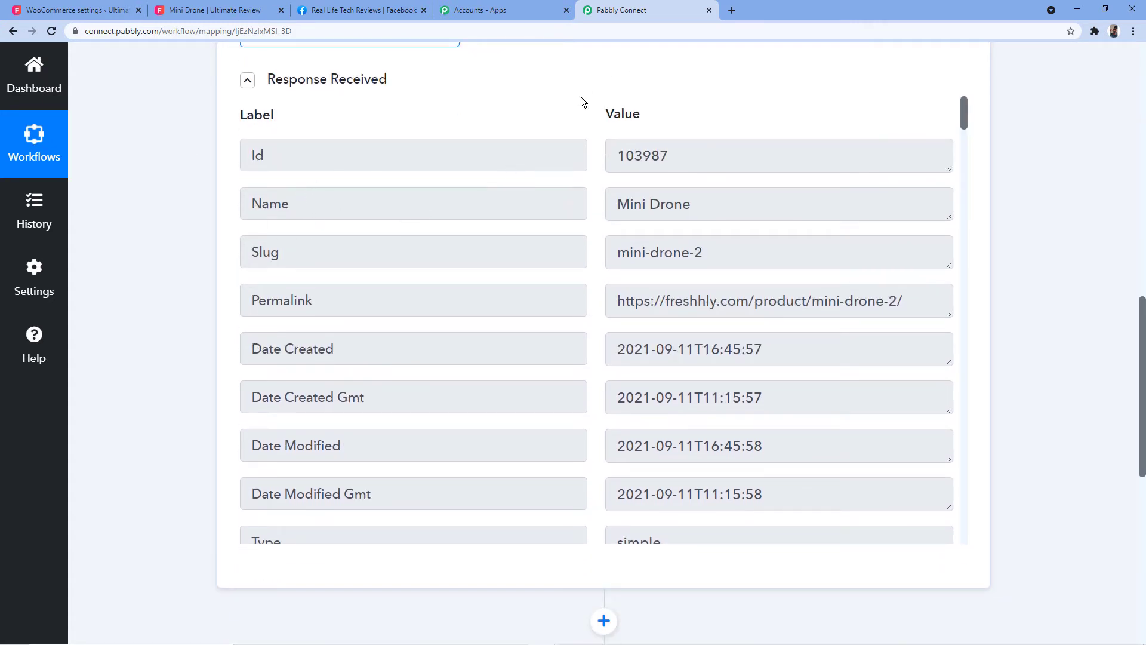
scroll(575, 126, up, 2)
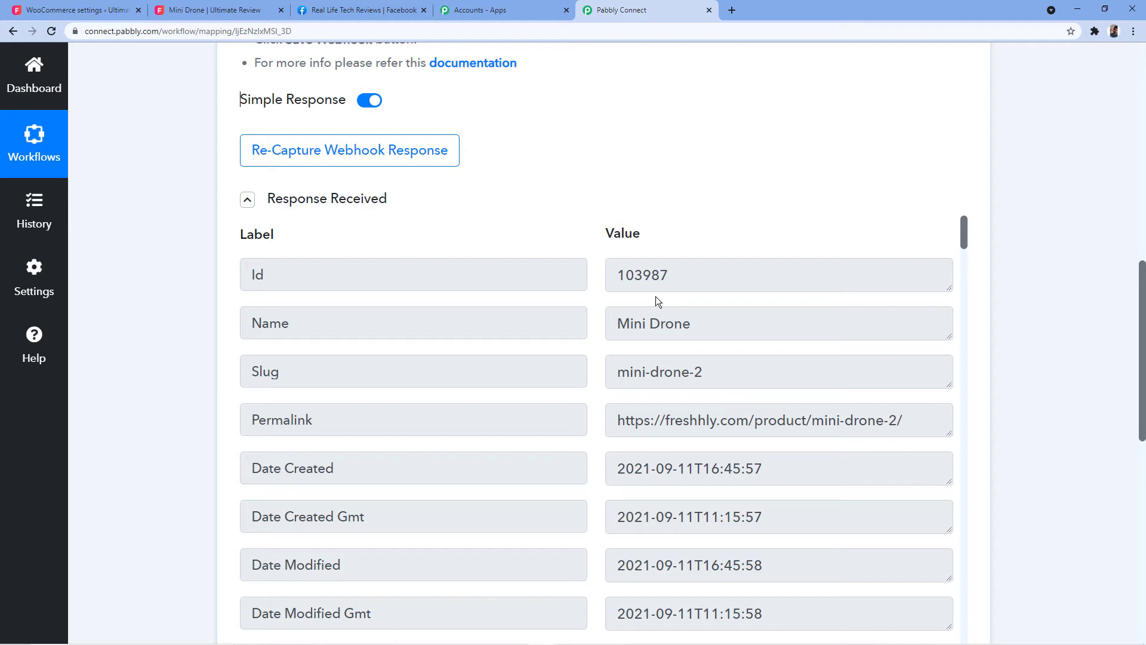
Step: Check the product name, permalink and other product fields in the received webhook response
drag(710, 327, 577, 330)
scroll(537, 327, down, 3)
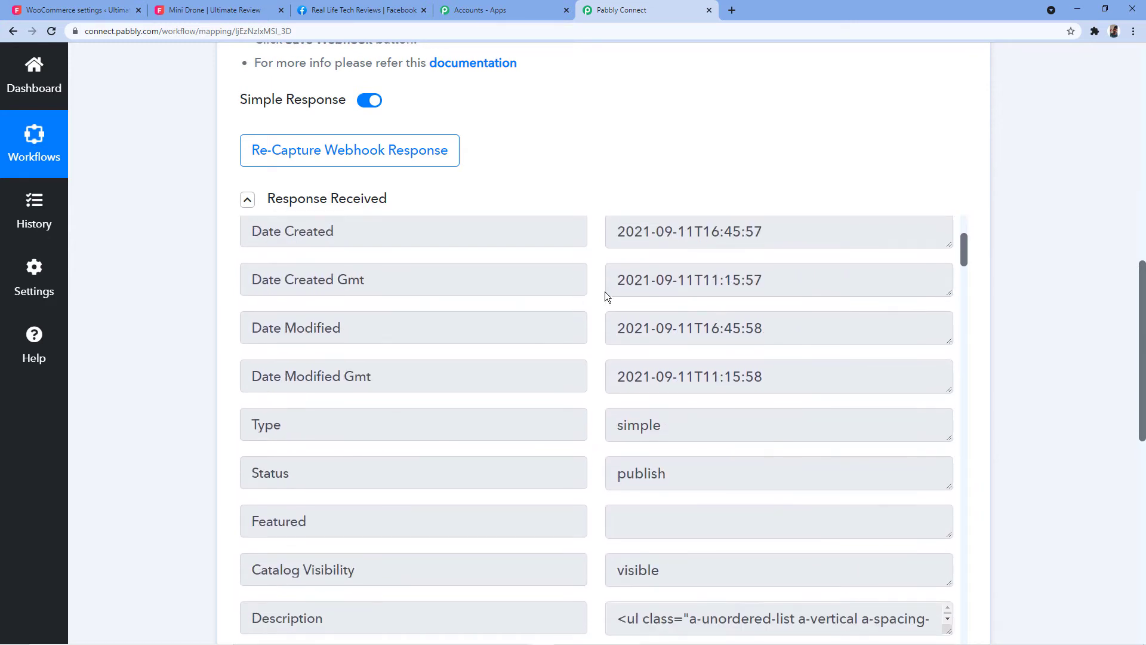
scroll(604, 292, up, 3)
drag(619, 419, 904, 419)
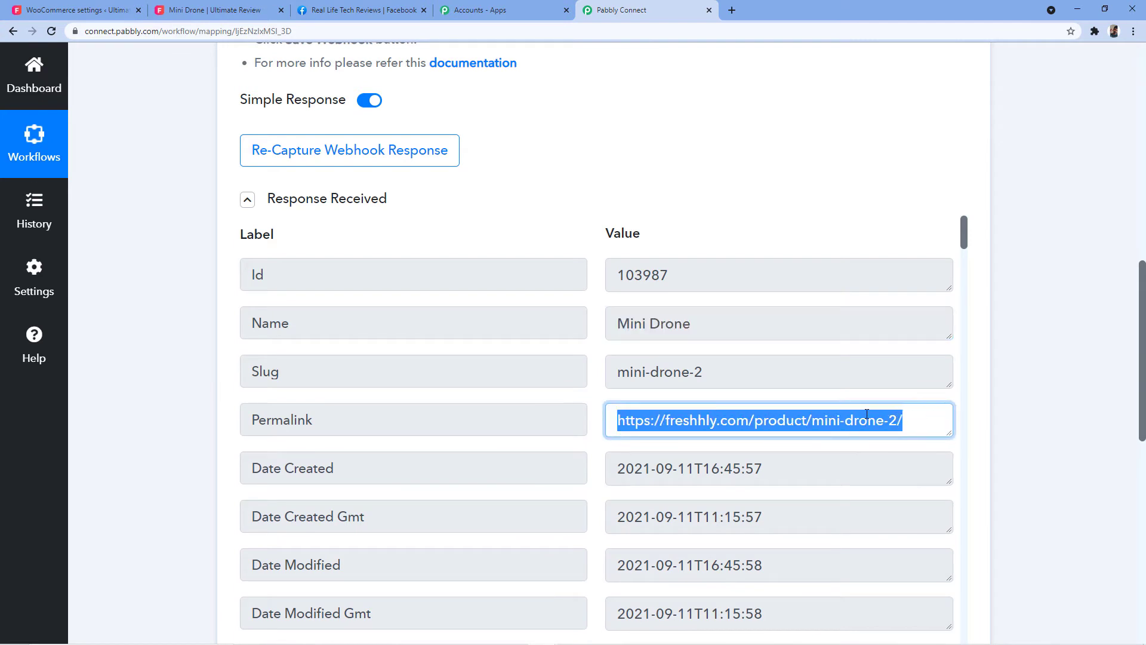
scroll(778, 327, down, 2)
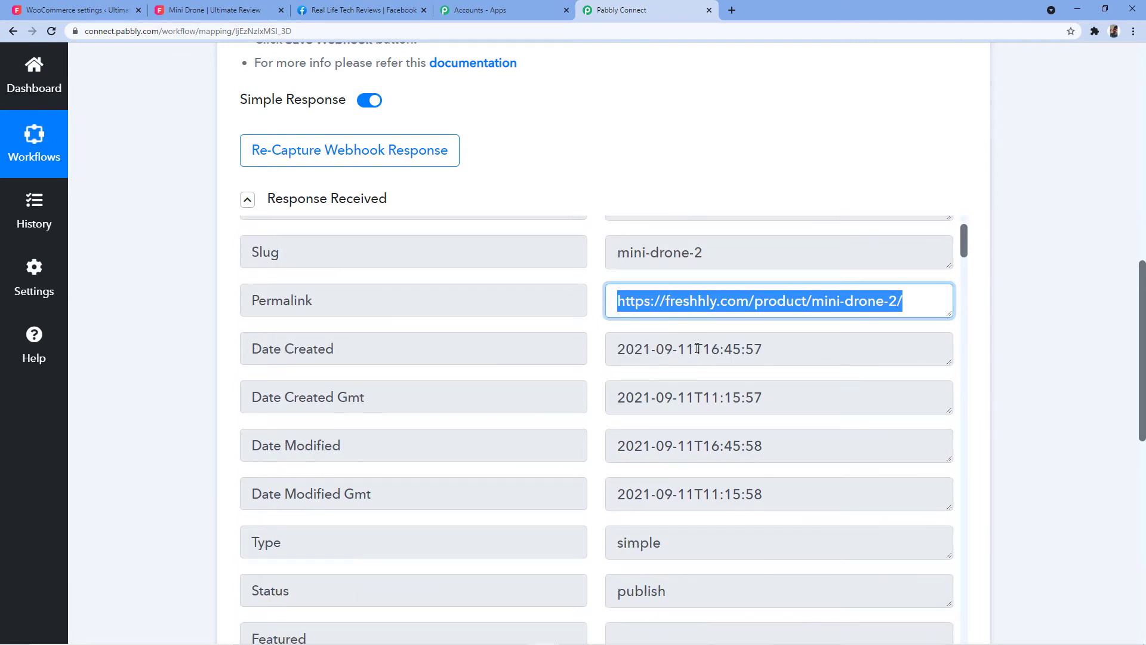
Step: Examine the description, price, stock, shipping and image fields in the received webhook response
scroll(675, 345, down, 2)
scroll(632, 361, down, 4)
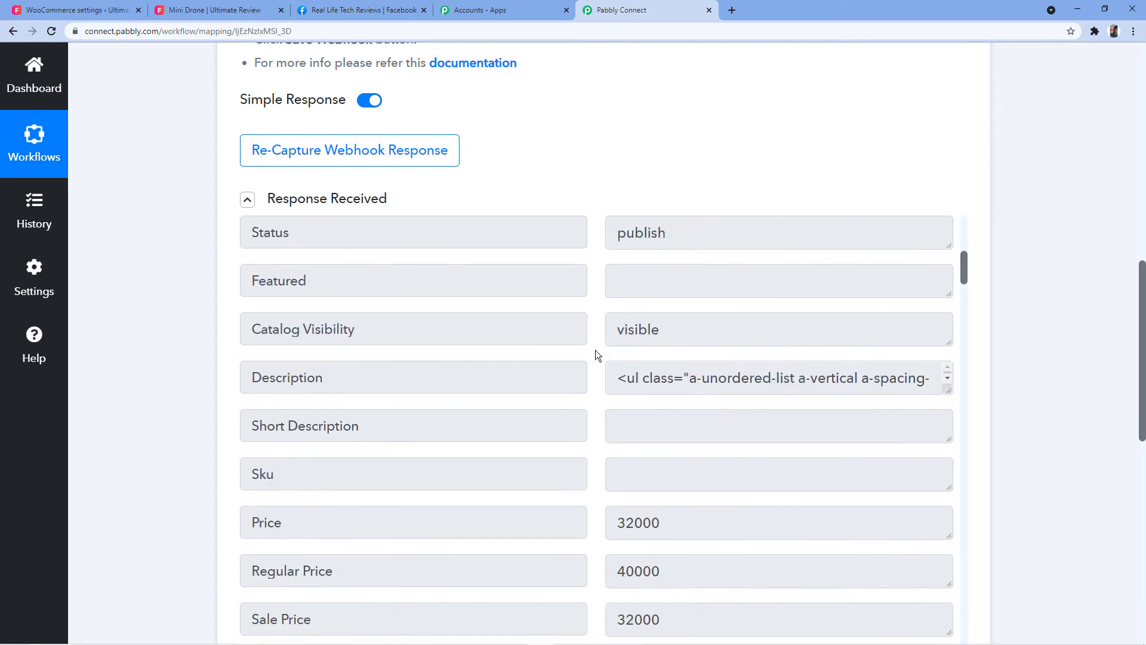
scroll(615, 375, down, 2)
scroll(609, 451, down, 2)
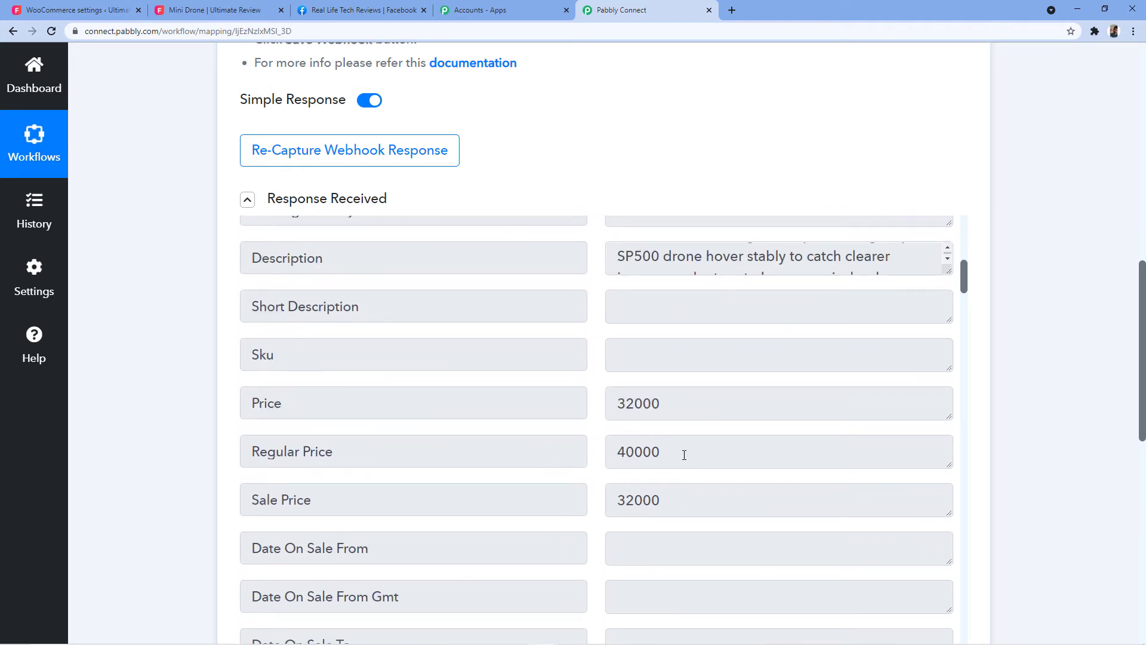
scroll(634, 435, down, 10)
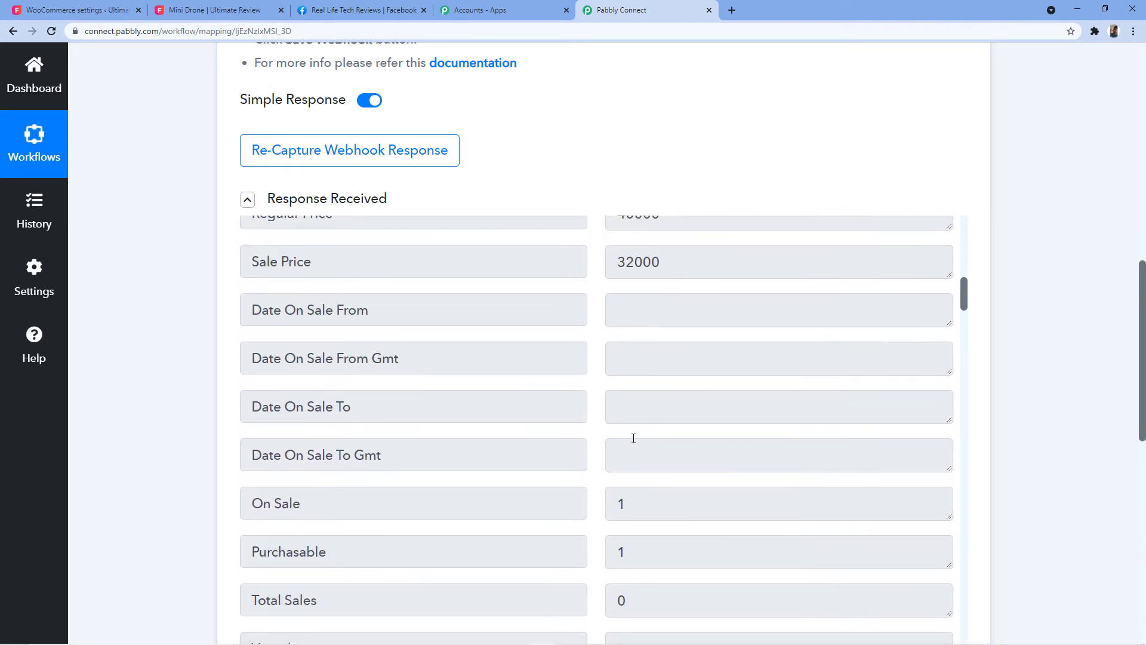
scroll(596, 413, down, 8)
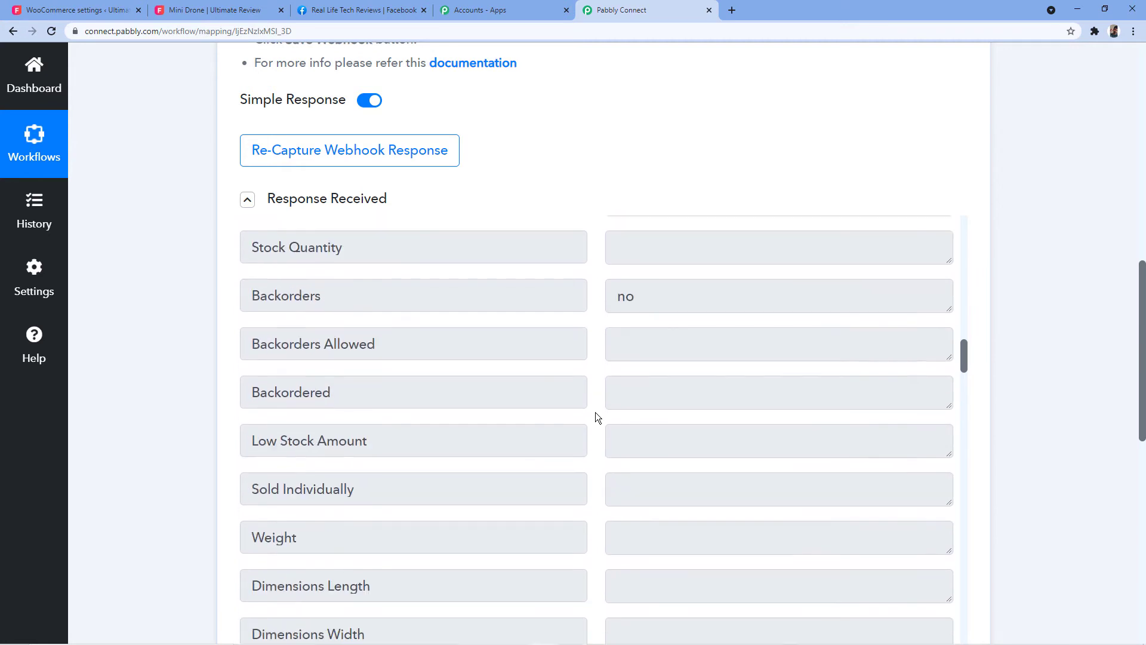
scroll(595, 413, up, 7)
scroll(595, 412, down, 17)
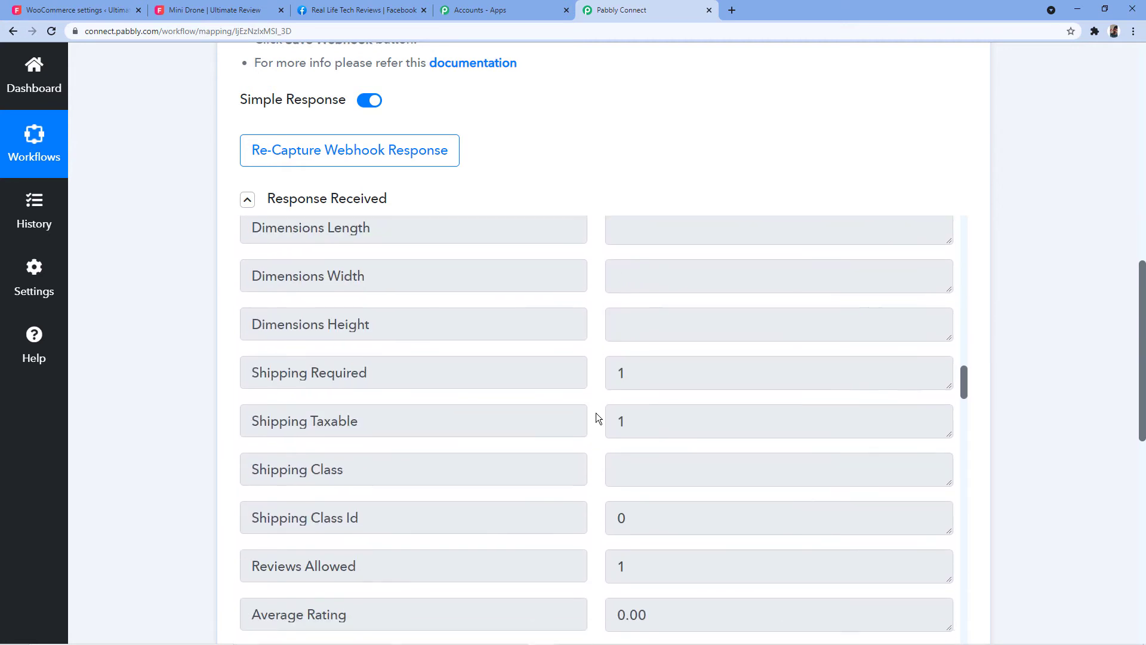
scroll(595, 413, down, 8)
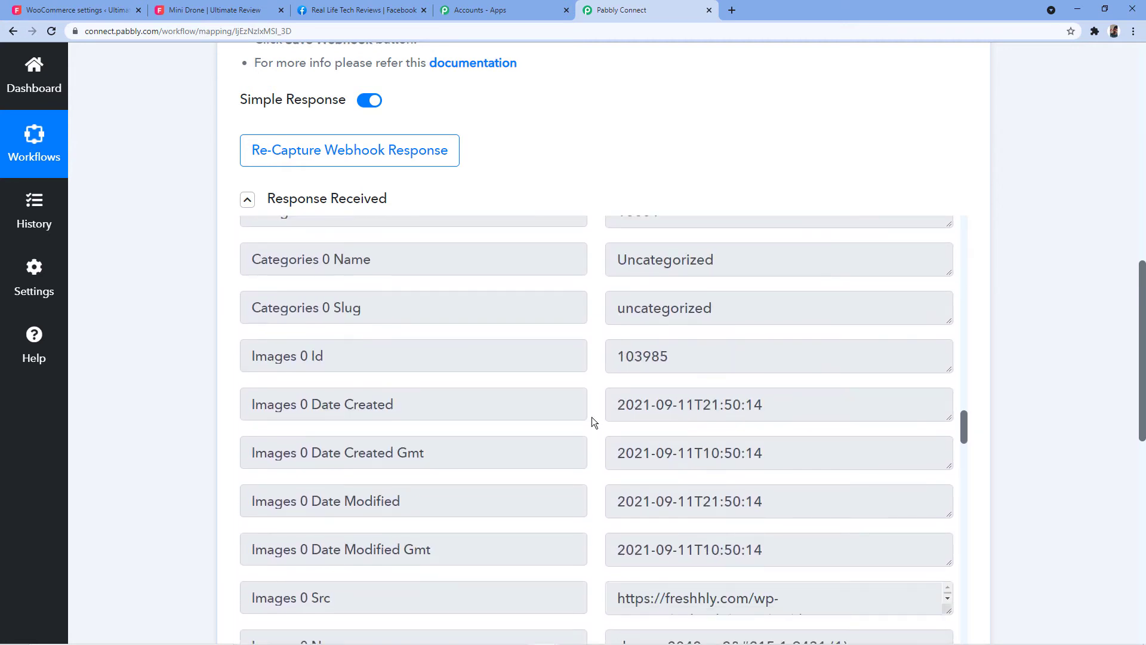
scroll(595, 418, down, 2)
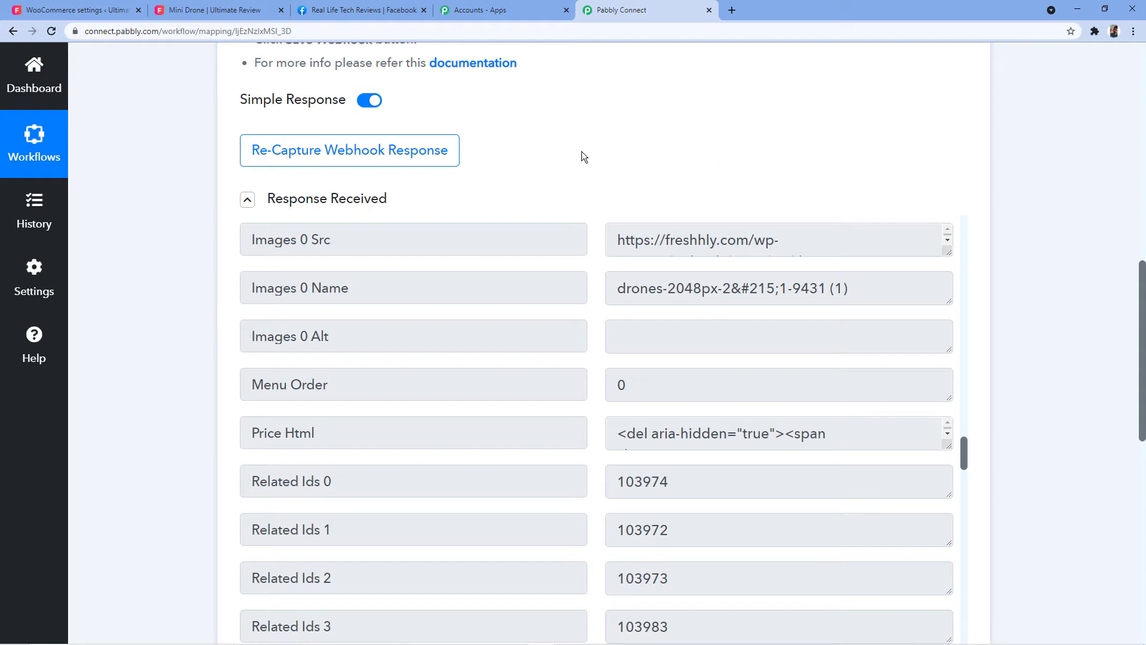
Step: Set the workflow's second step to the Facebook Pages app with the Create Page Post action event
scroll(599, 157, down, 10)
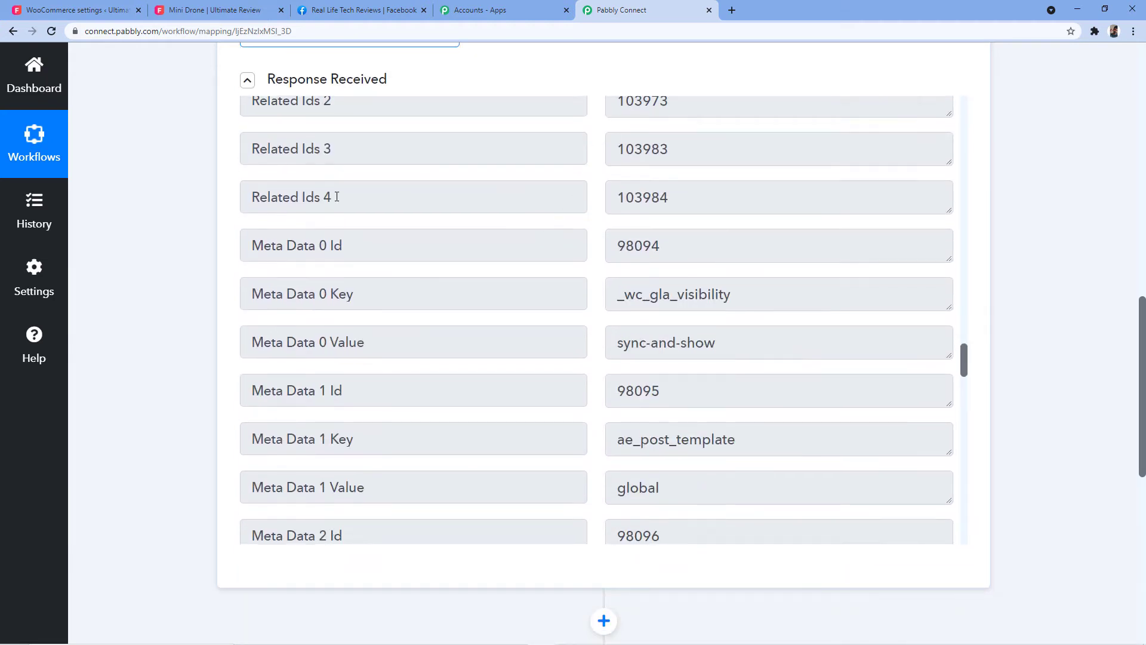
scroll(169, 262, down, 6)
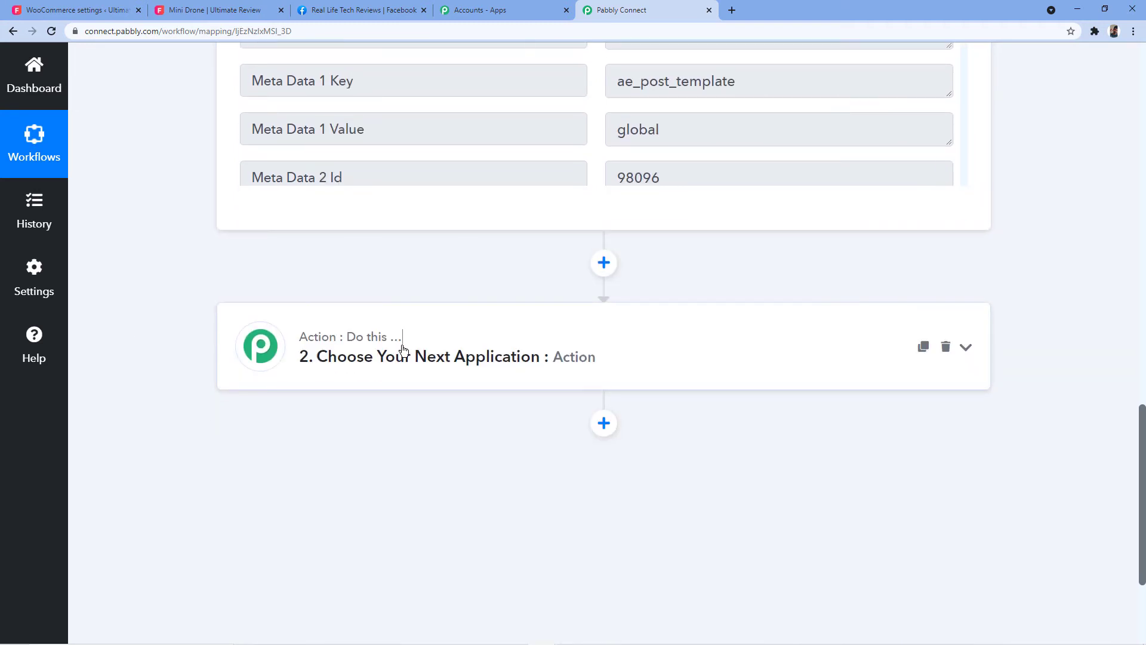
click(367, 336)
click(286, 334)
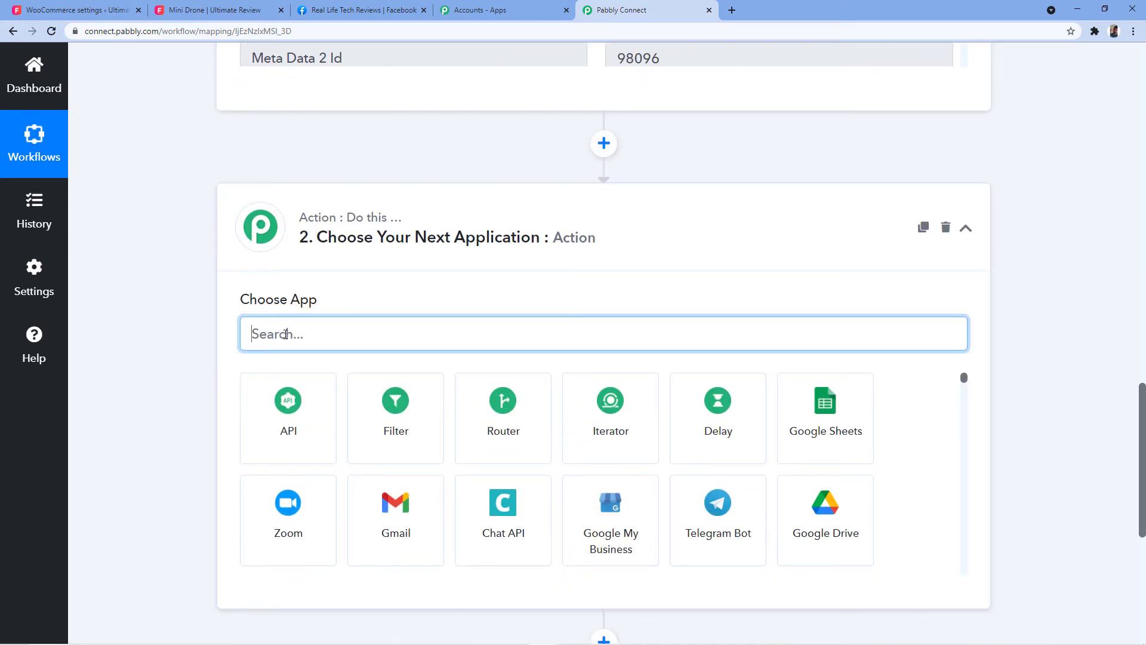
text(Facebook Pages)
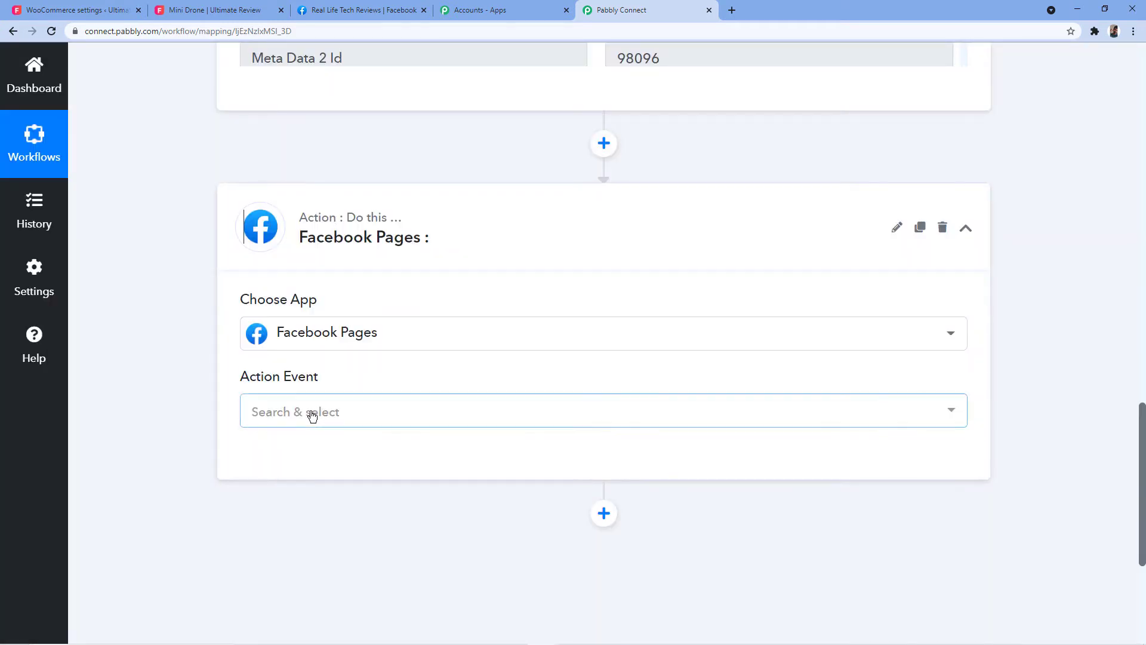
click(312, 416)
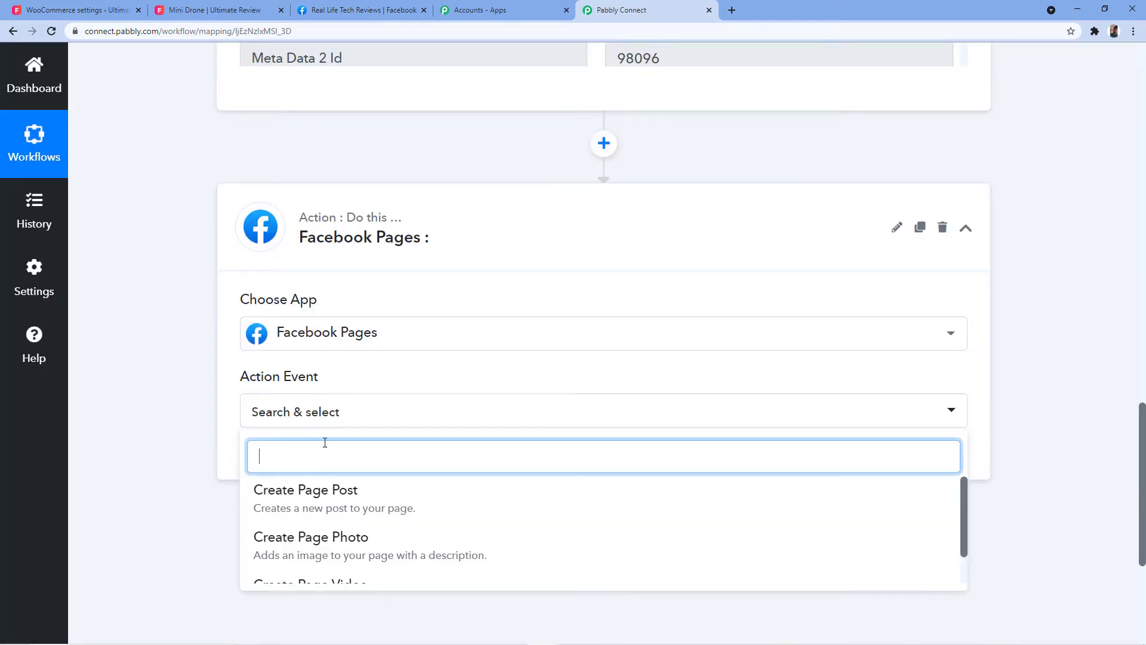
scroll(179, 449, down, 2)
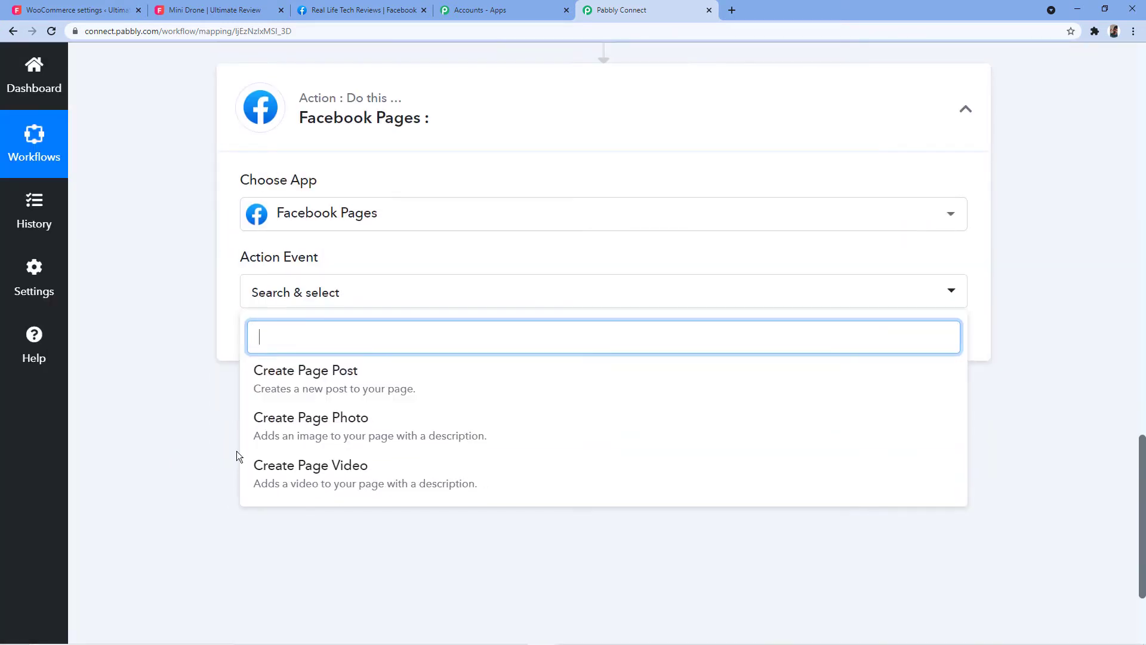
click(354, 382)
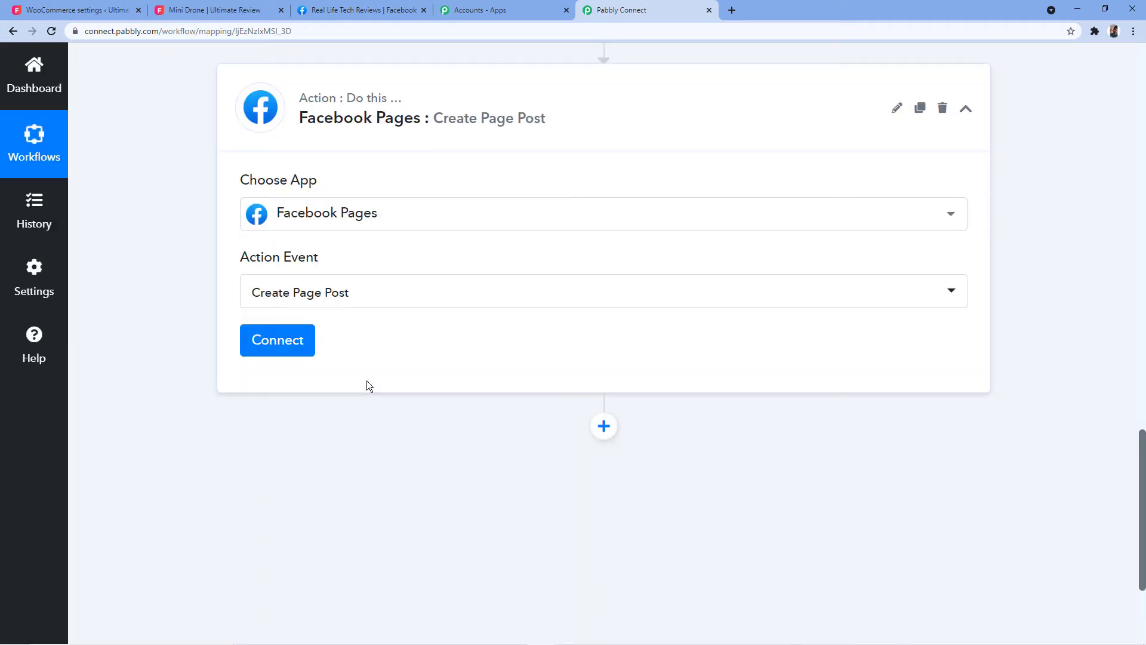
Step: Add a new Facebook Pages connection to the action and authorize it
click(279, 340)
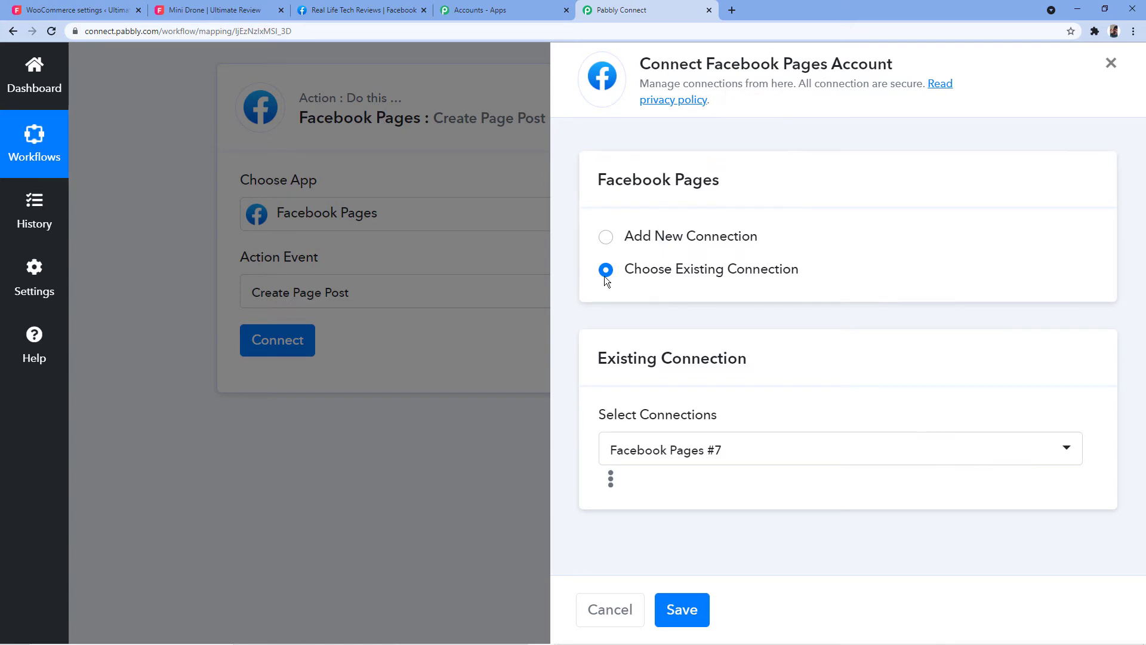
click(615, 238)
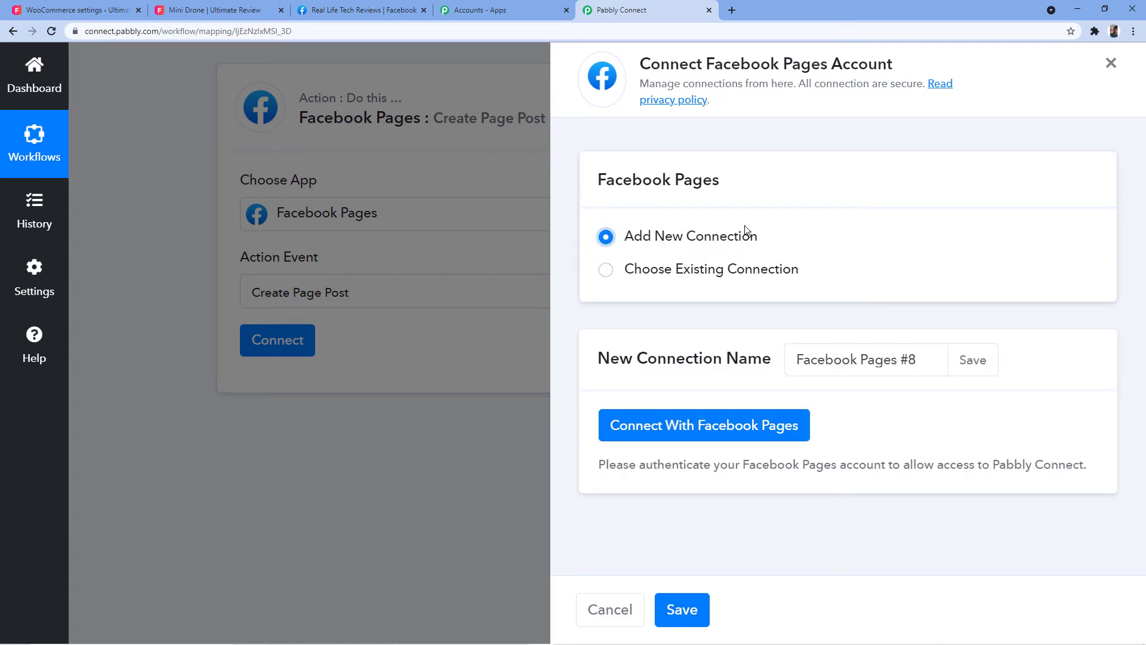
click(672, 440)
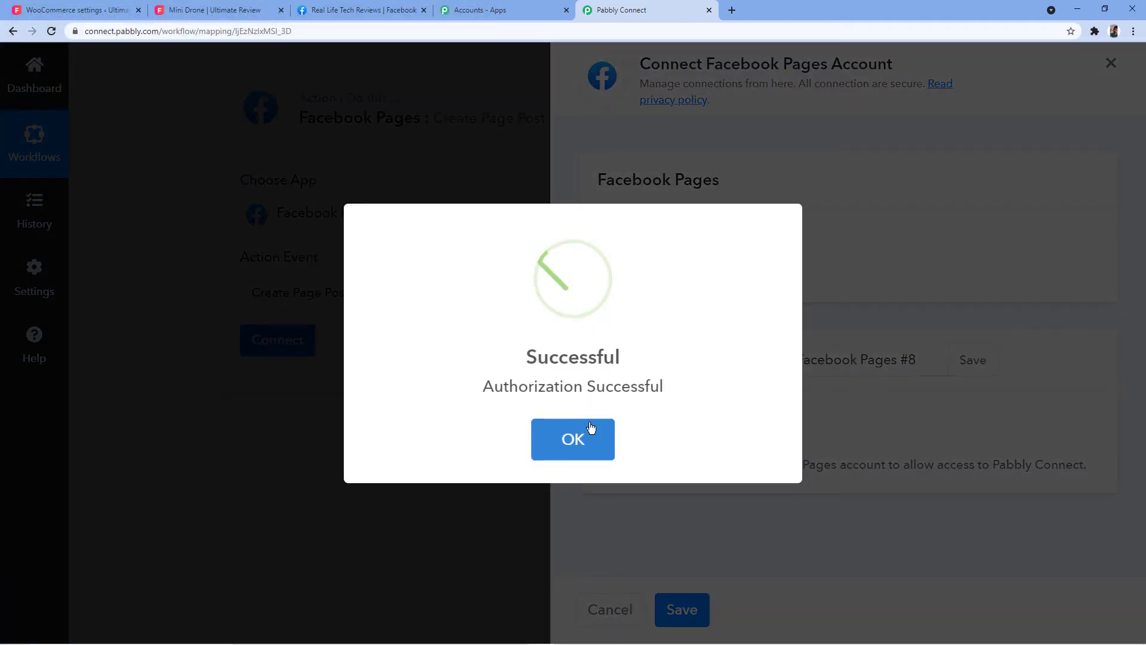
click(575, 439)
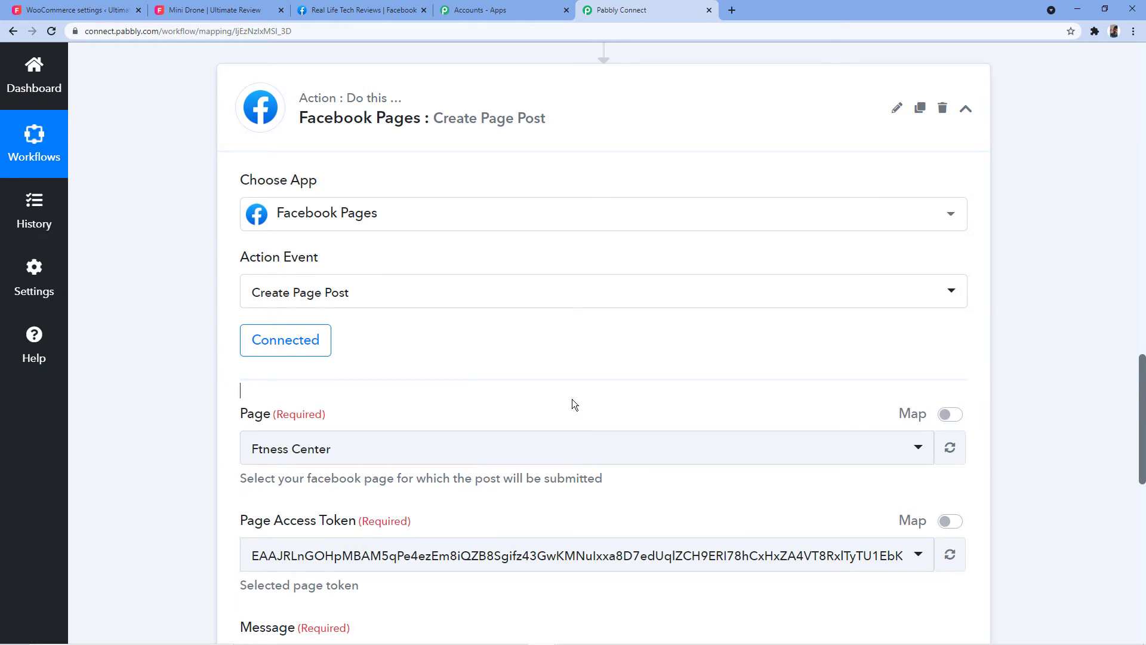
Step: Look over the Real Life Tech Reviews page on Facebook, and browse the pages available for the Create Page Post action
click(353, 11)
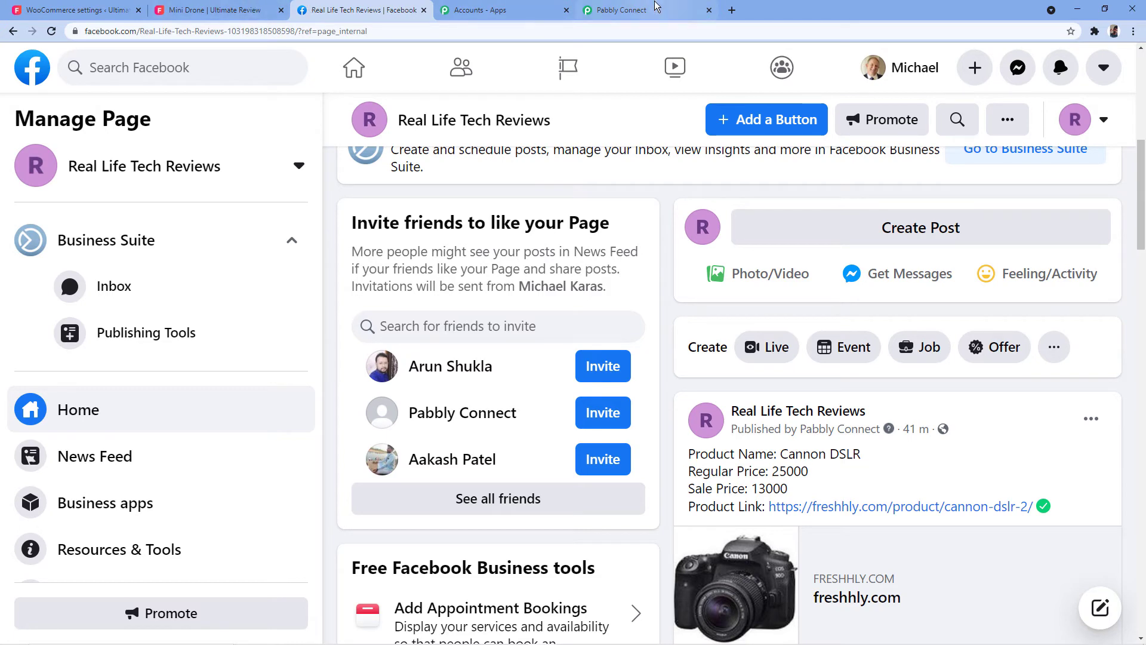
click(621, 10)
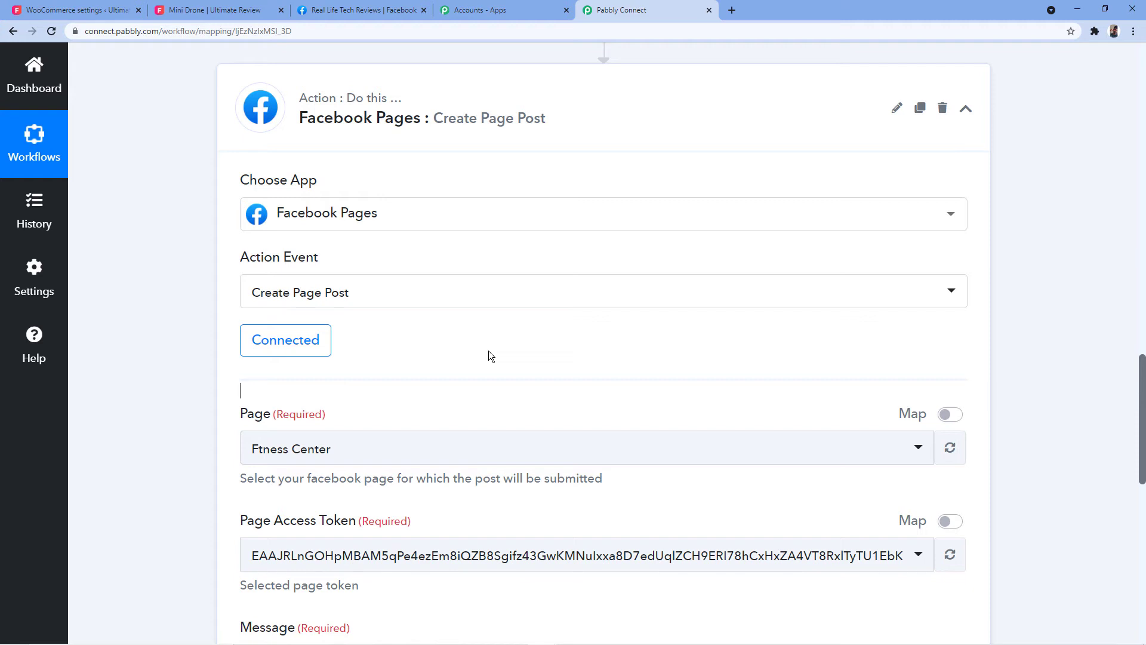
scroll(438, 293, down, 2)
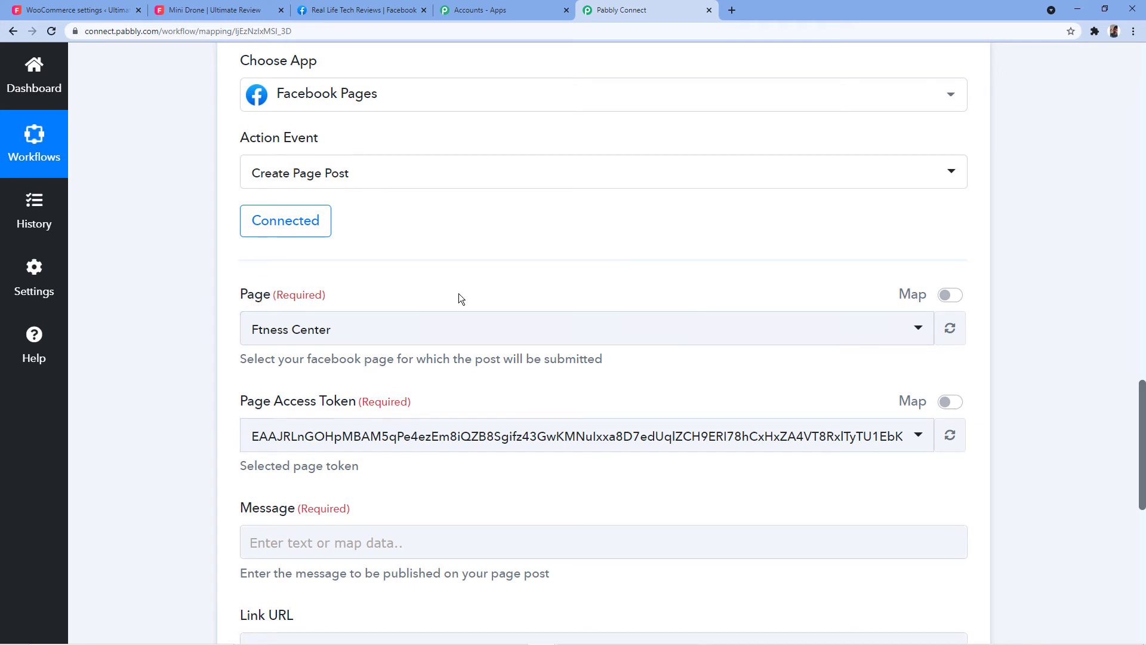
click(543, 327)
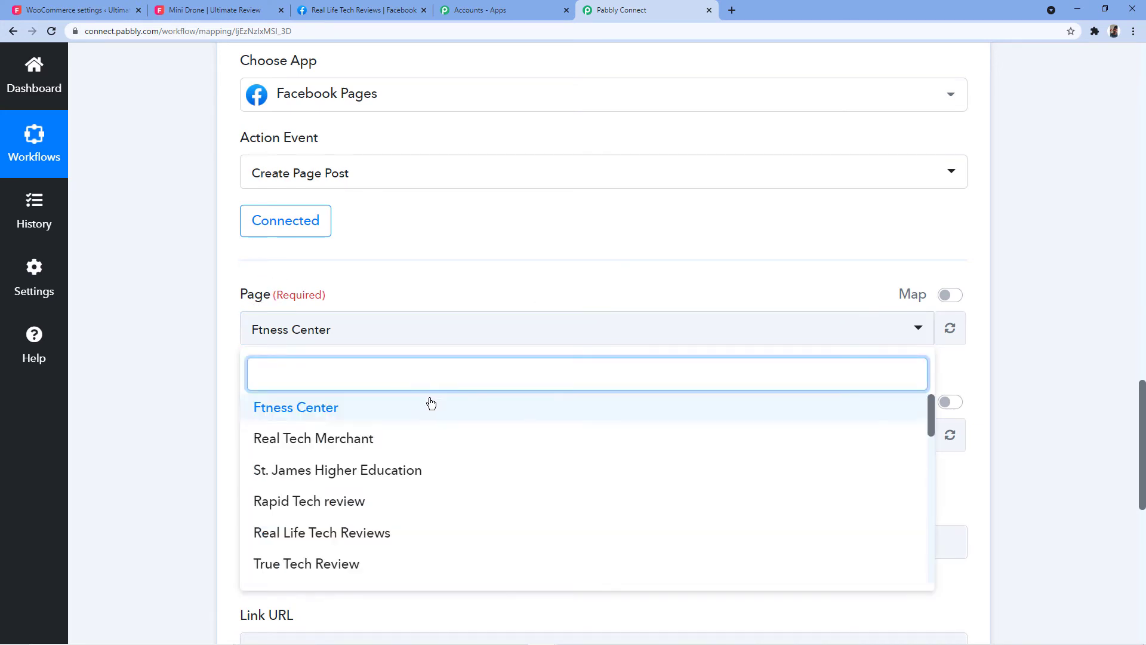
scroll(428, 402, down, 2)
scroll(427, 406, down, 10)
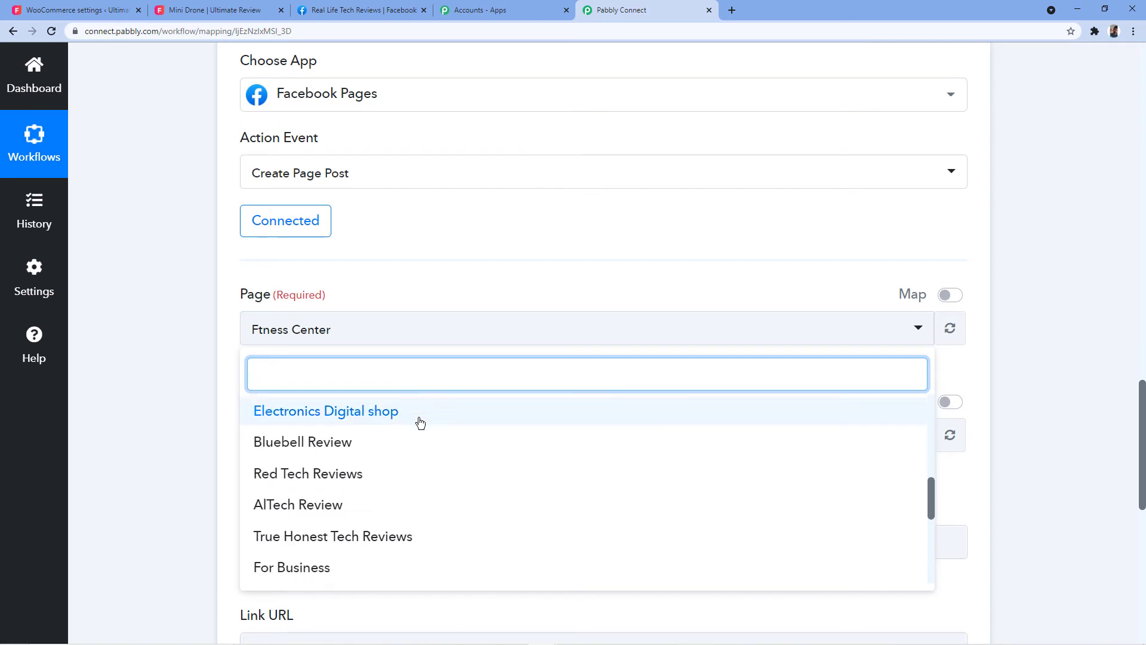
scroll(361, 421, down, 2)
scroll(376, 433, up, 10)
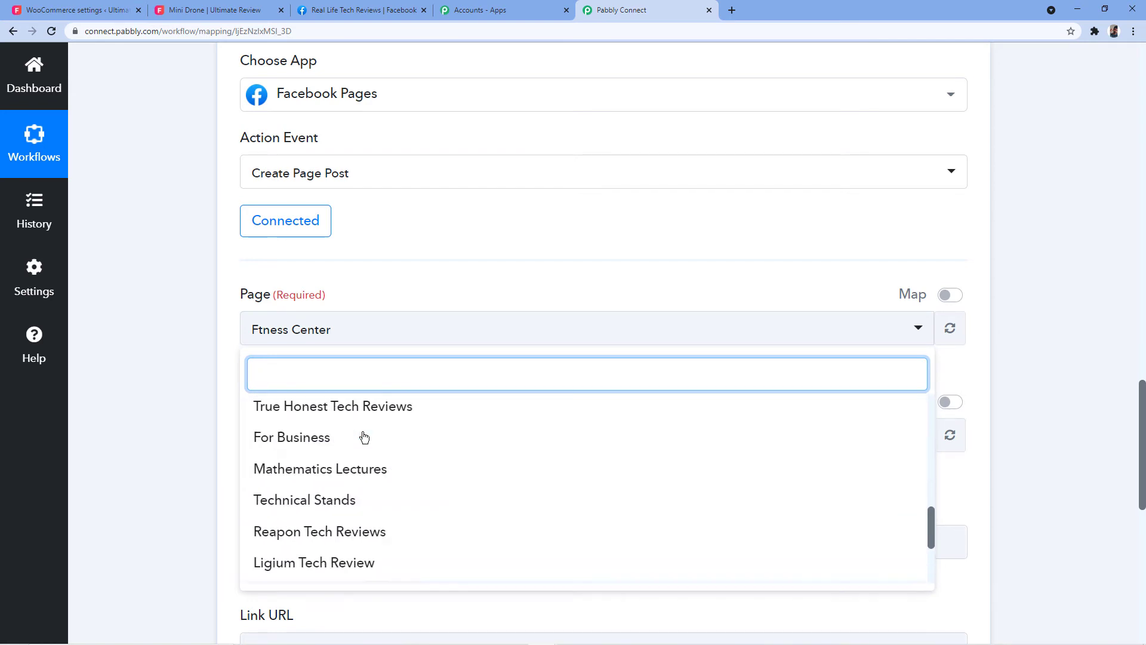
scroll(379, 423, up, 2)
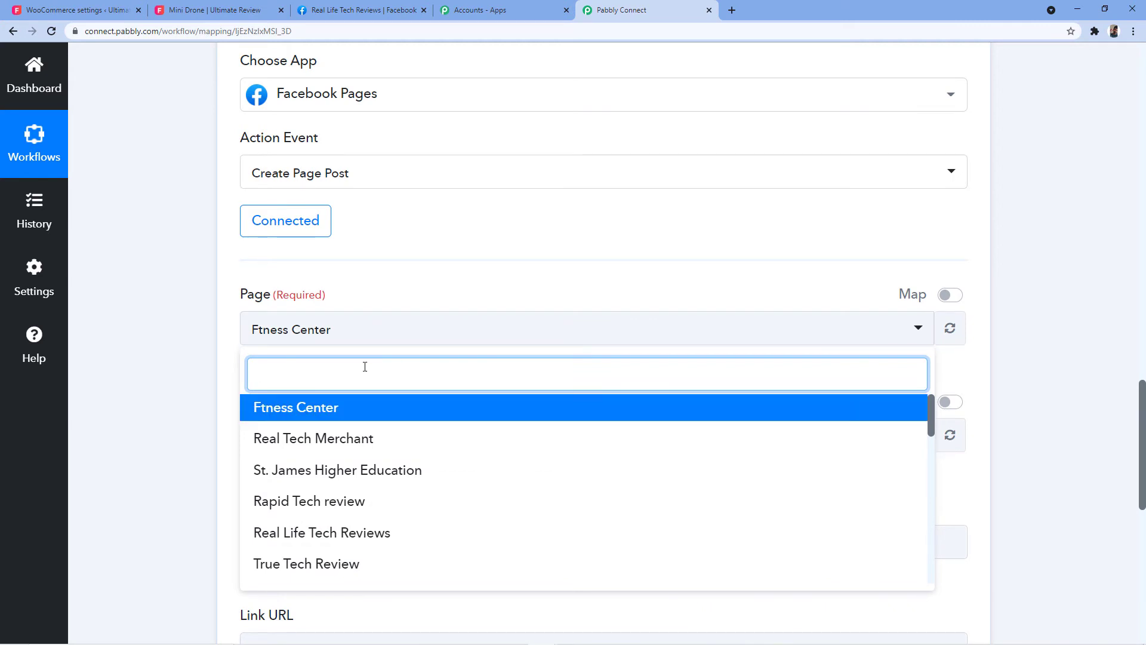
click(425, 289)
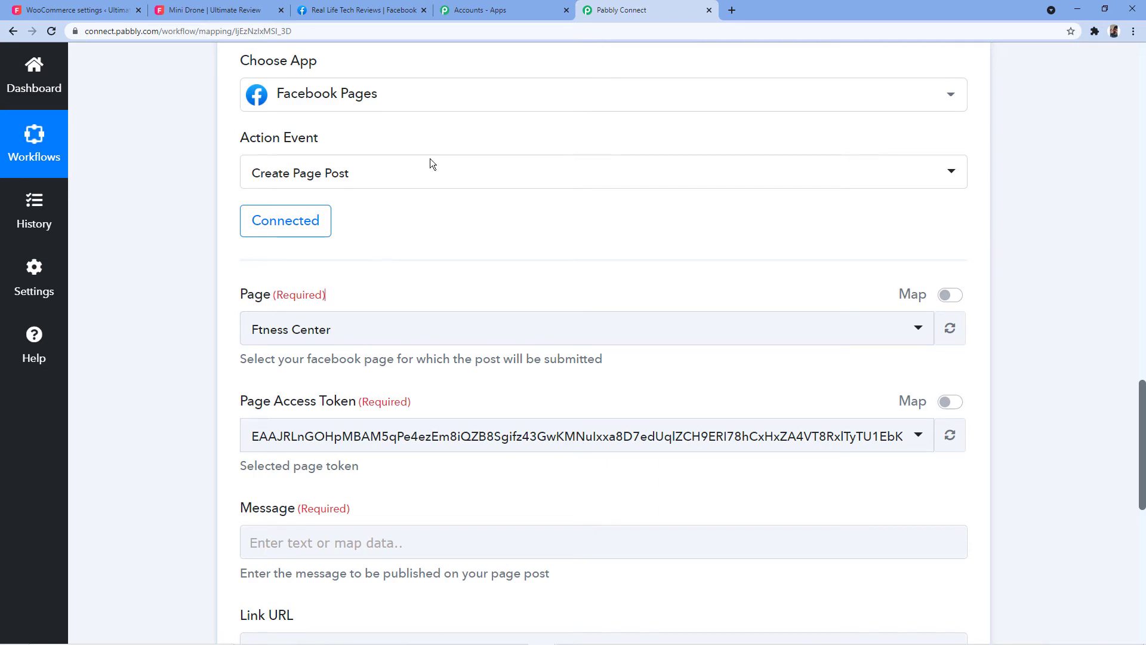
Step: Check the page's name on Facebook and select Real Life Tech Reviews as the page that receives the post
click(364, 10)
scroll(483, 210, up, 4)
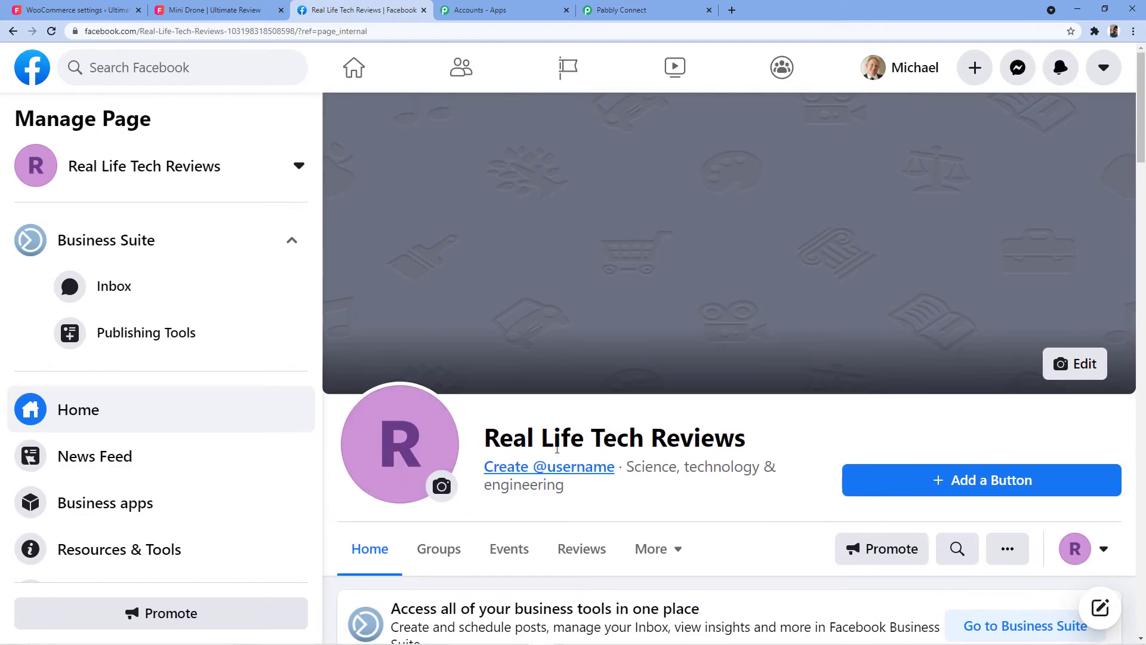
click(621, 11)
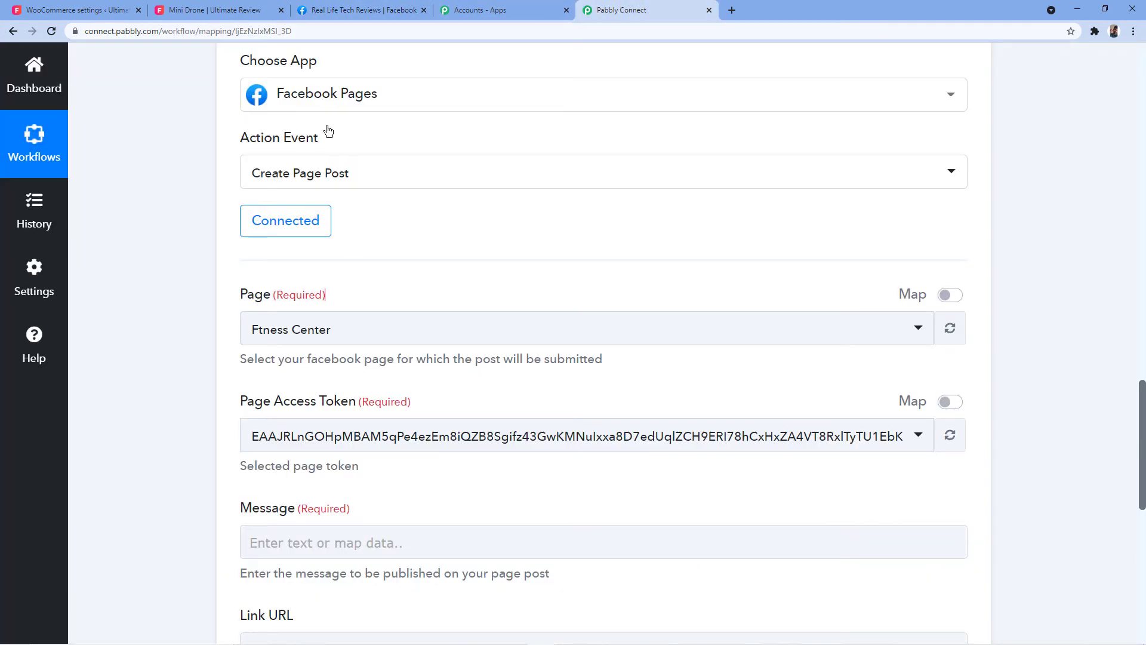
click(382, 323)
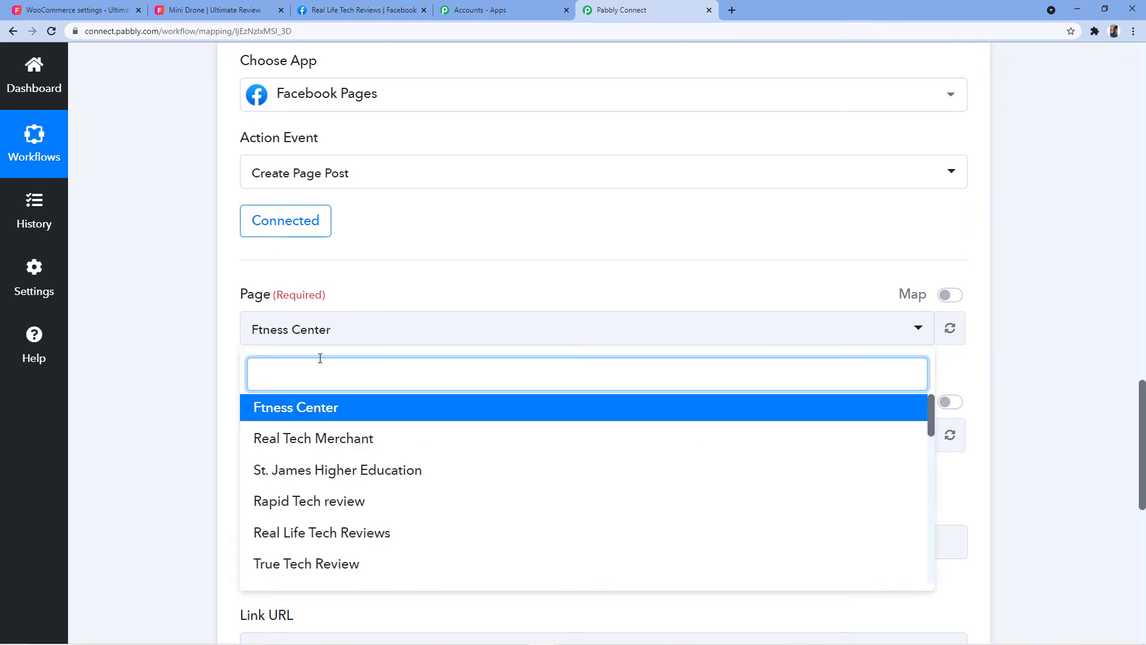
text(real)
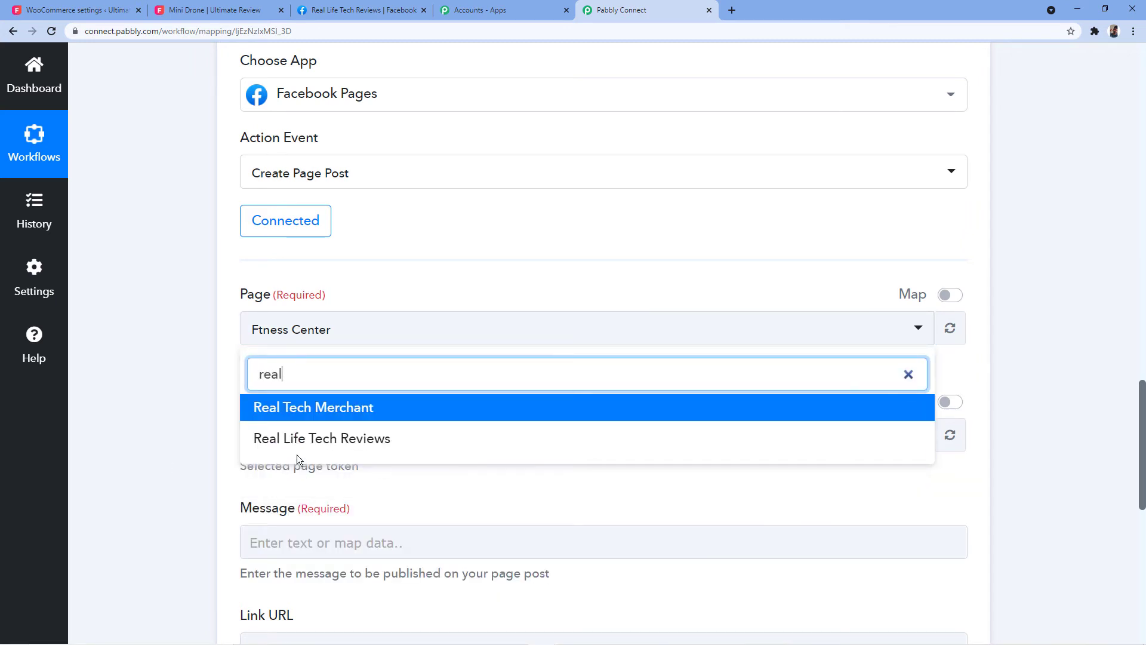
click(306, 440)
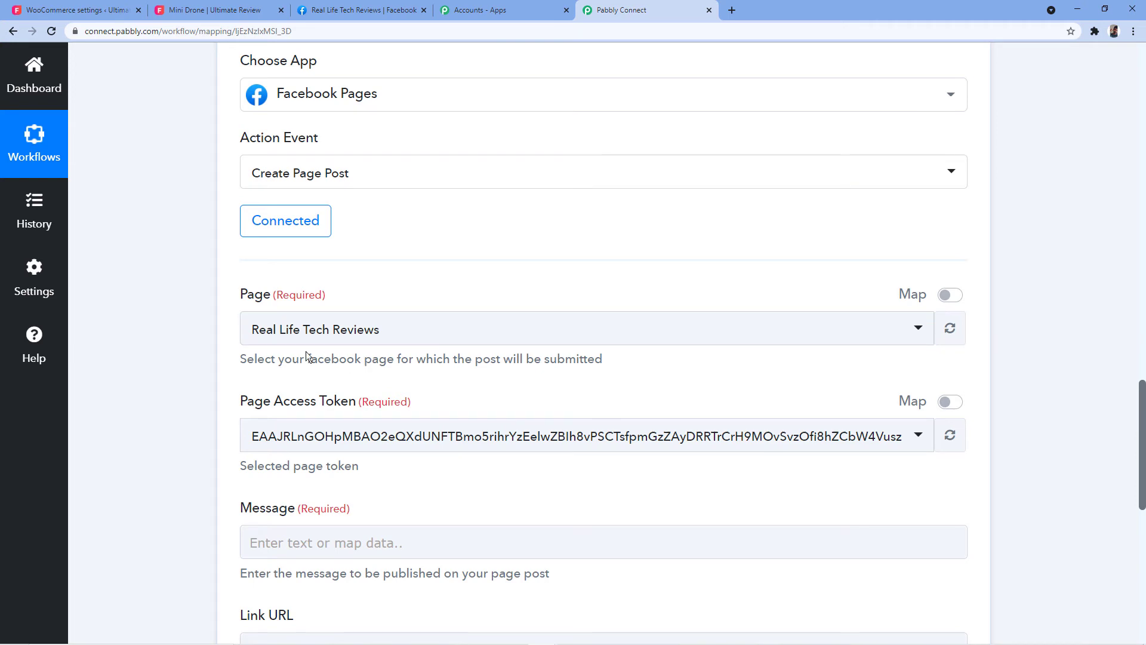
Step: Start the Facebook post's message with the label "Product name:"
scroll(306, 357, down, 2)
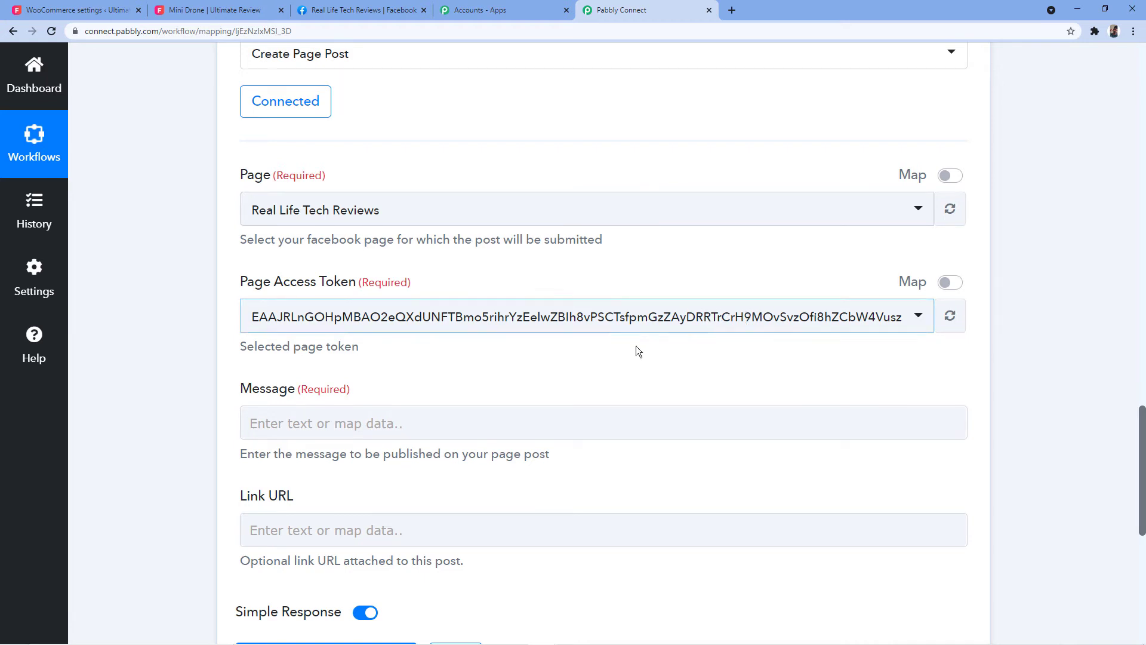
scroll(235, 341, down, 2)
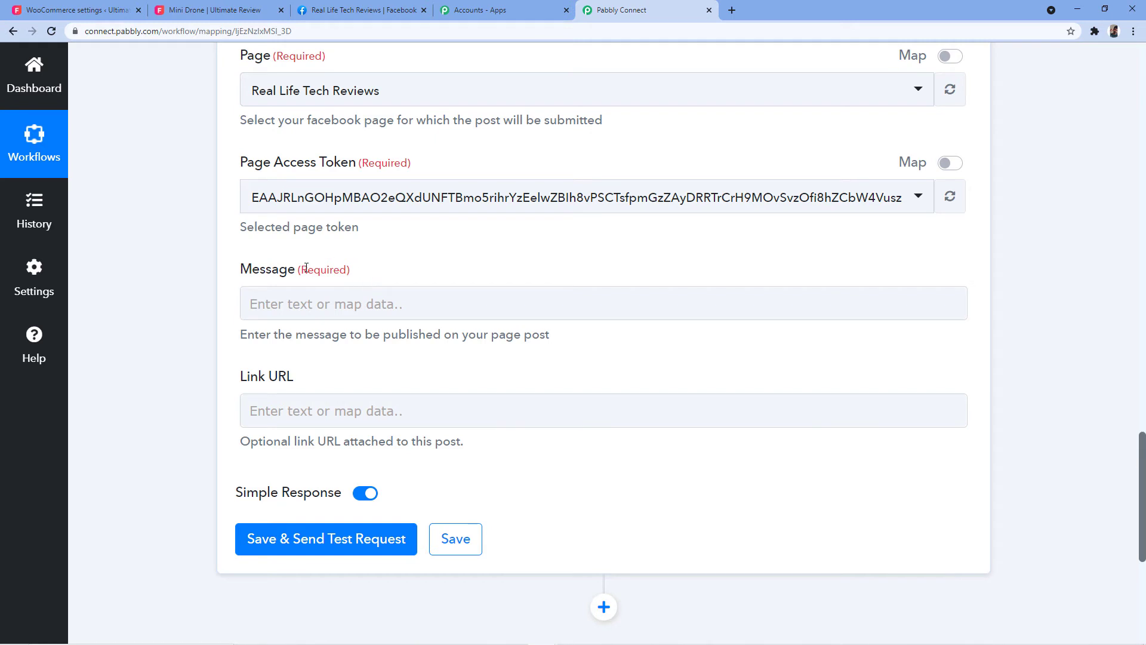
click(274, 298)
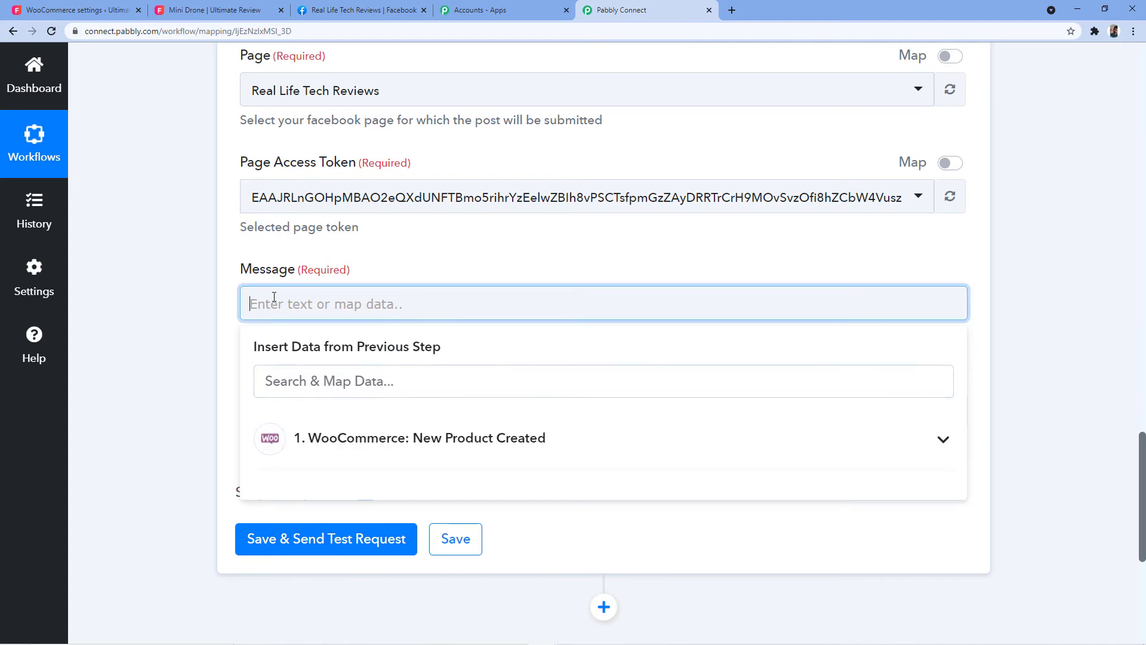
text(Product name:)
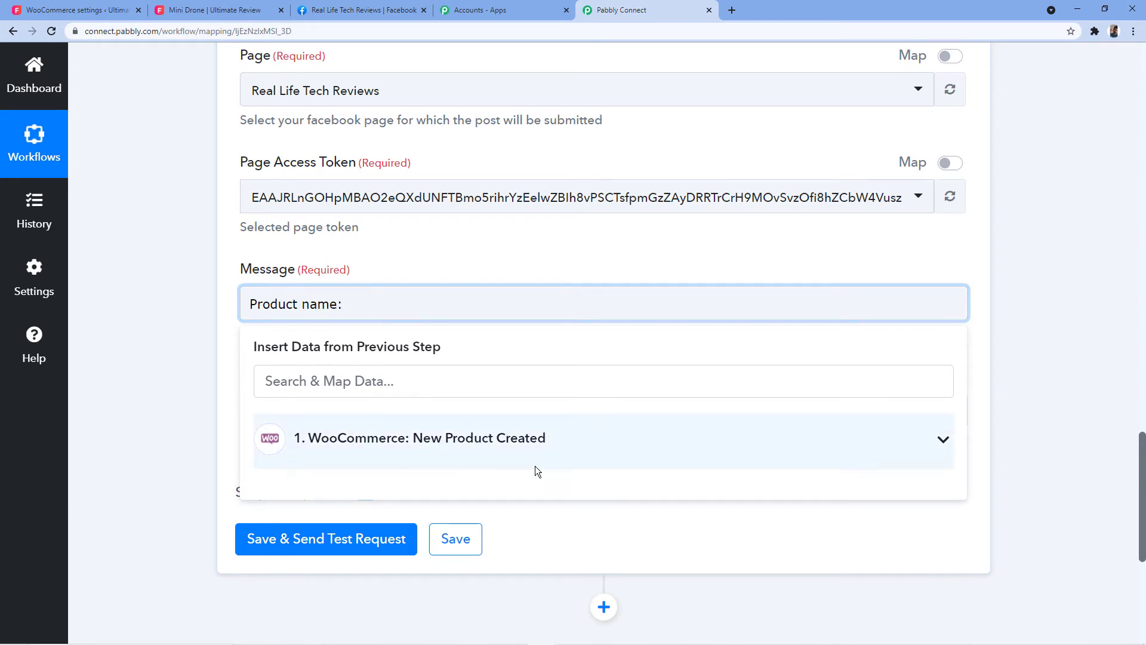
Step: Check the product name in the captured WooCommerce response, and map the Name value after the message's product name label
scroll(564, 299, up, 1)
scroll(628, 307, up, 20)
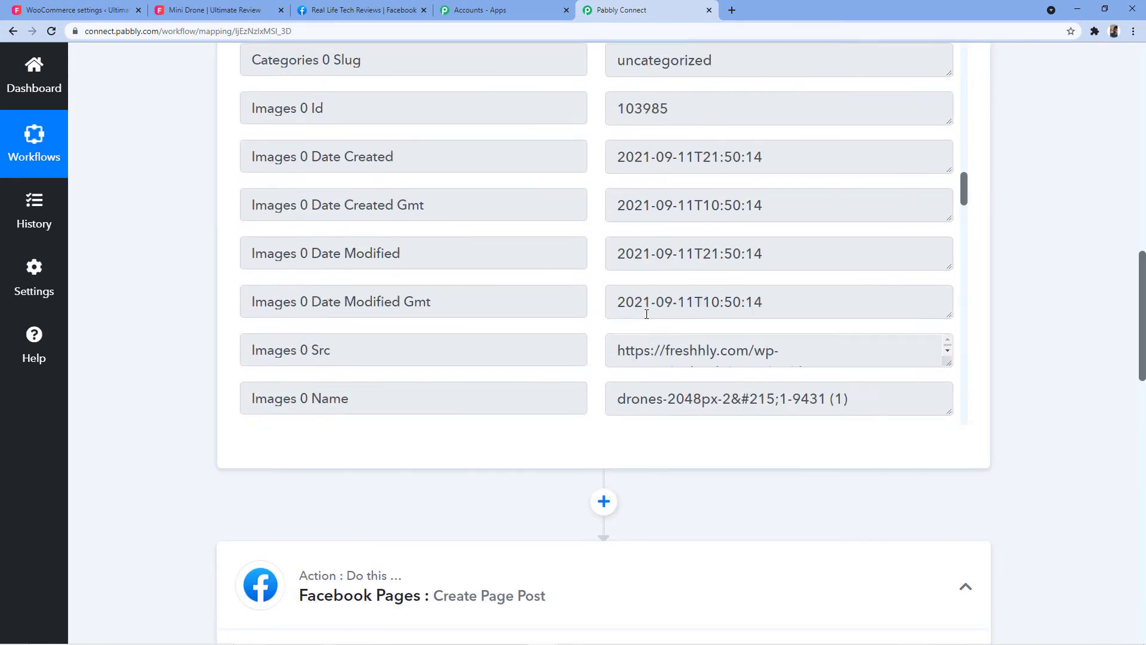
scroll(628, 307, up, 20)
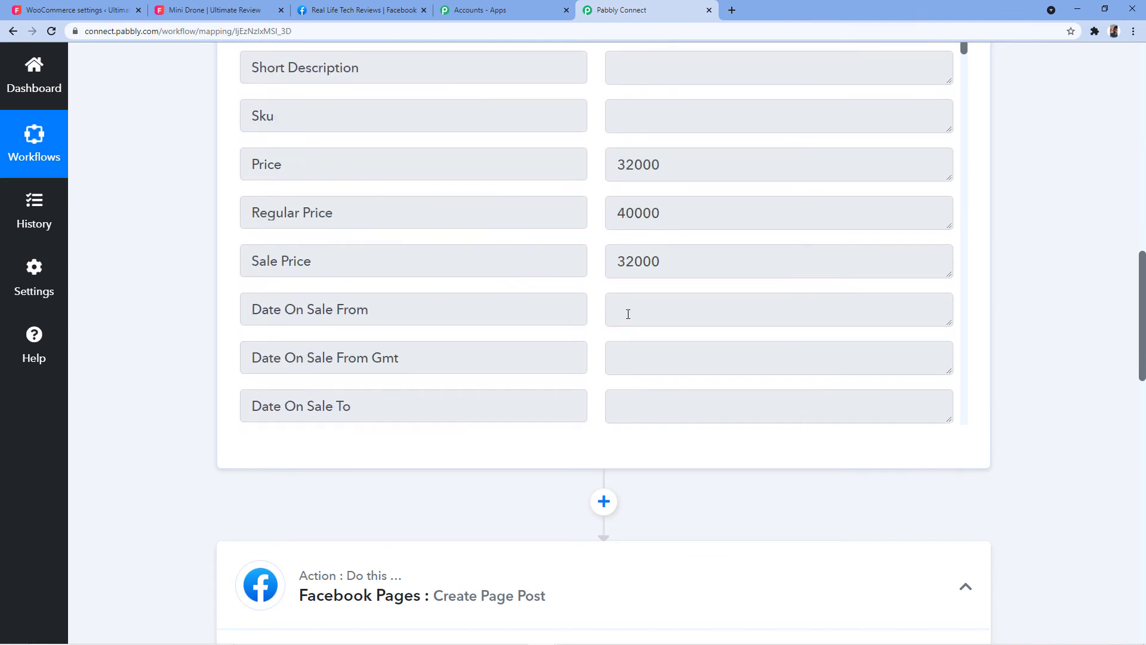
scroll(601, 316, up, 5)
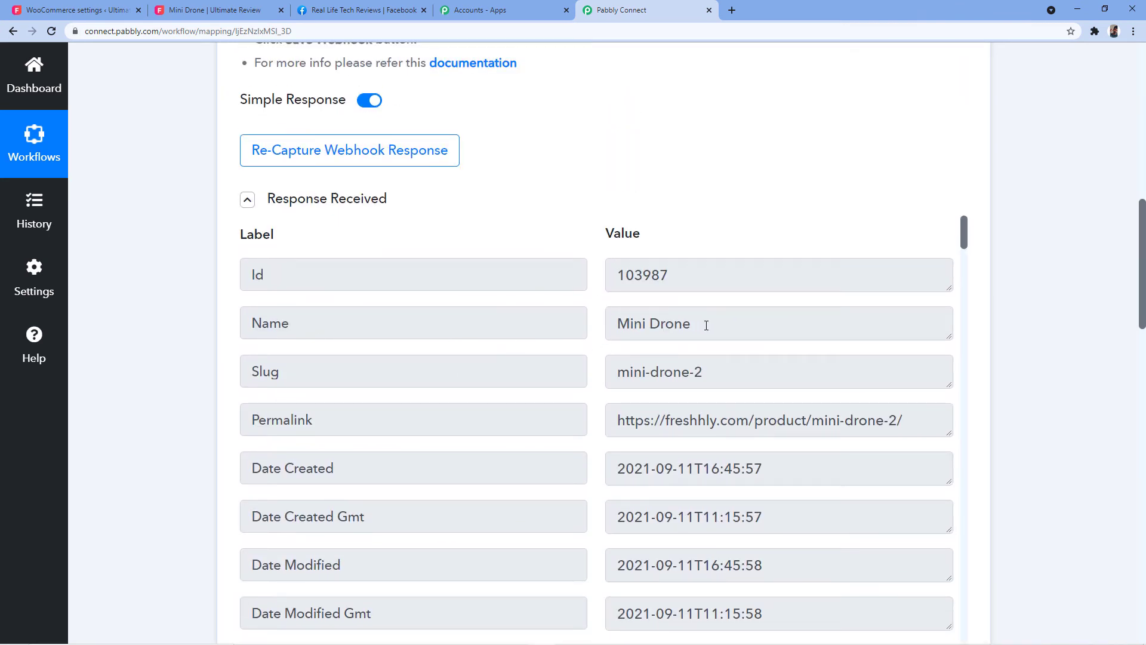
drag(707, 325, 620, 324)
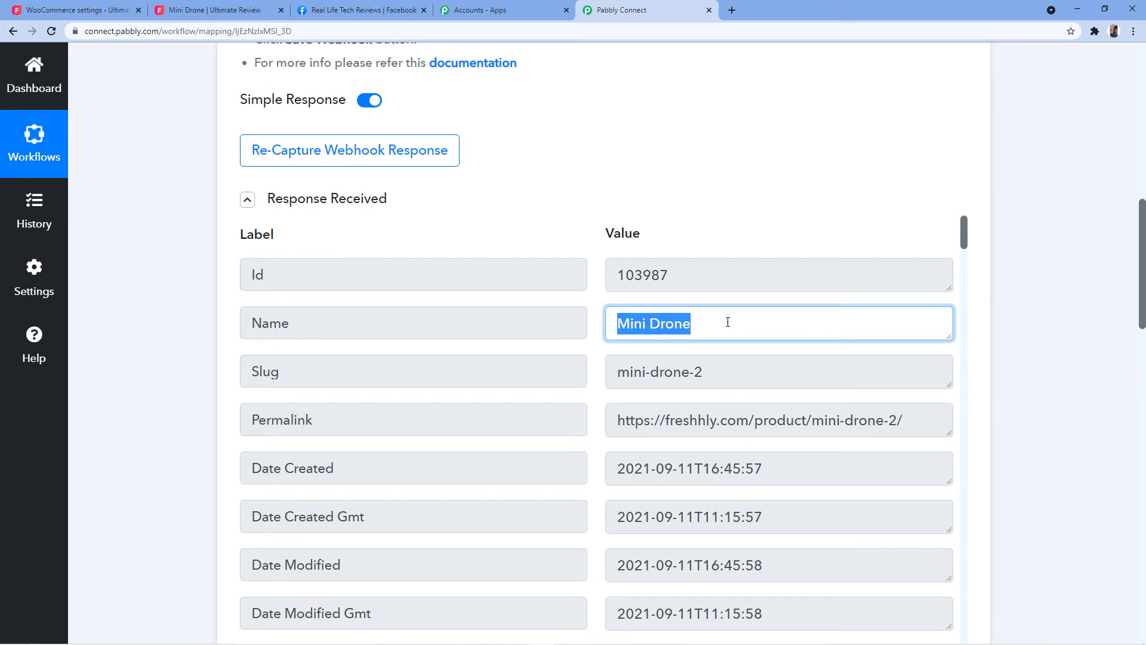
scroll(1015, 328, down, 20)
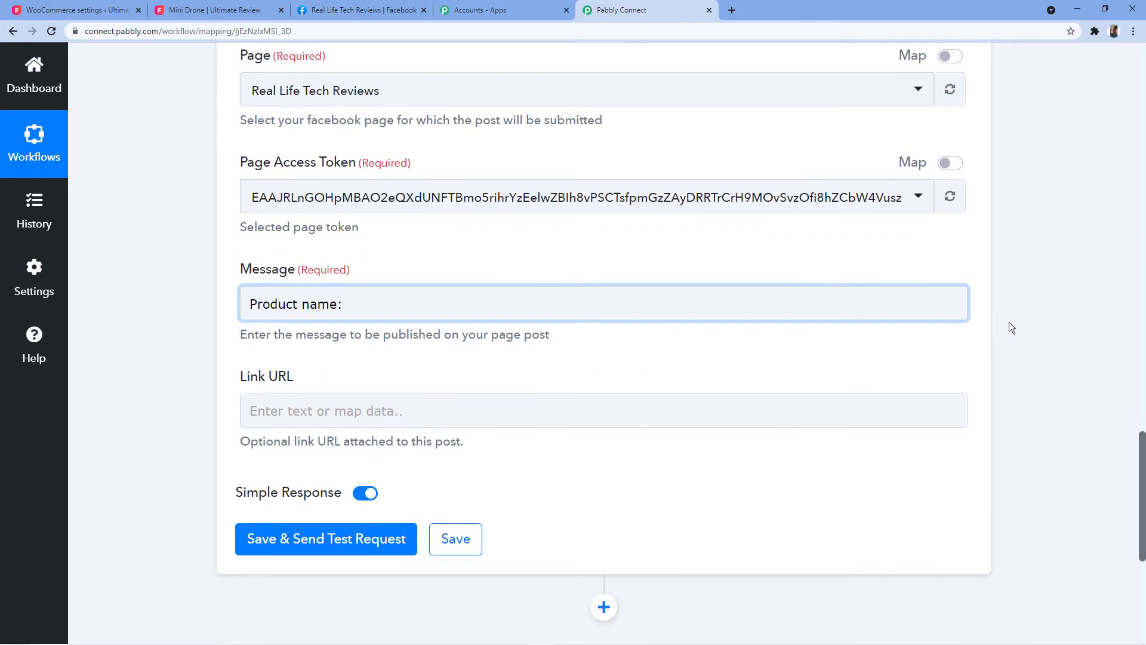
click(368, 305)
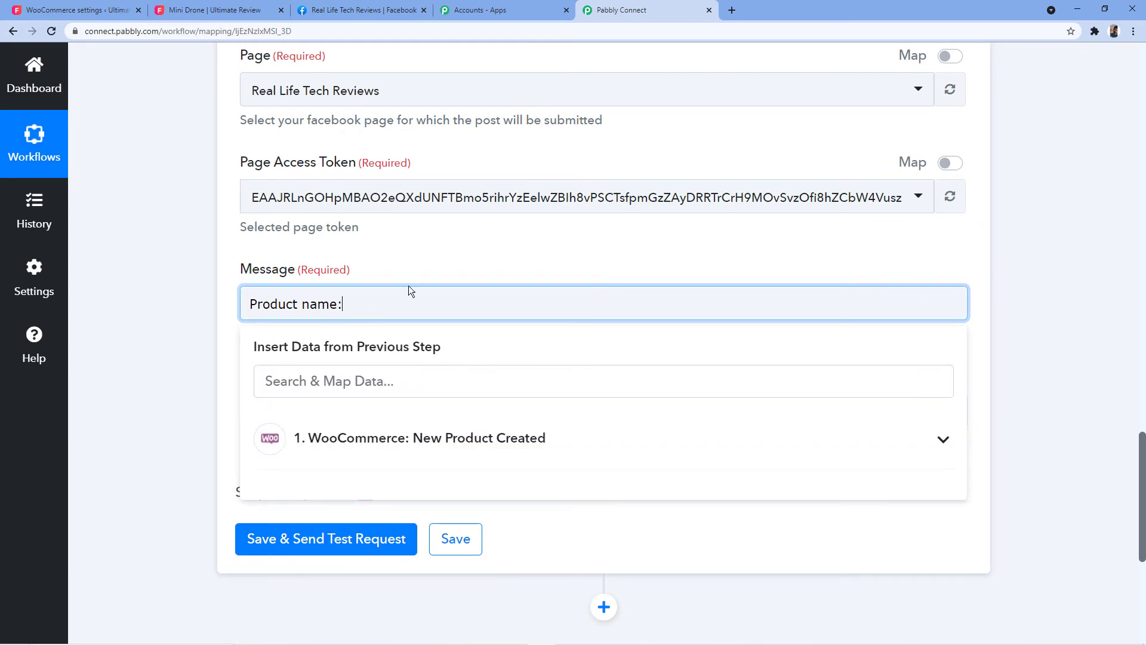
click(366, 439)
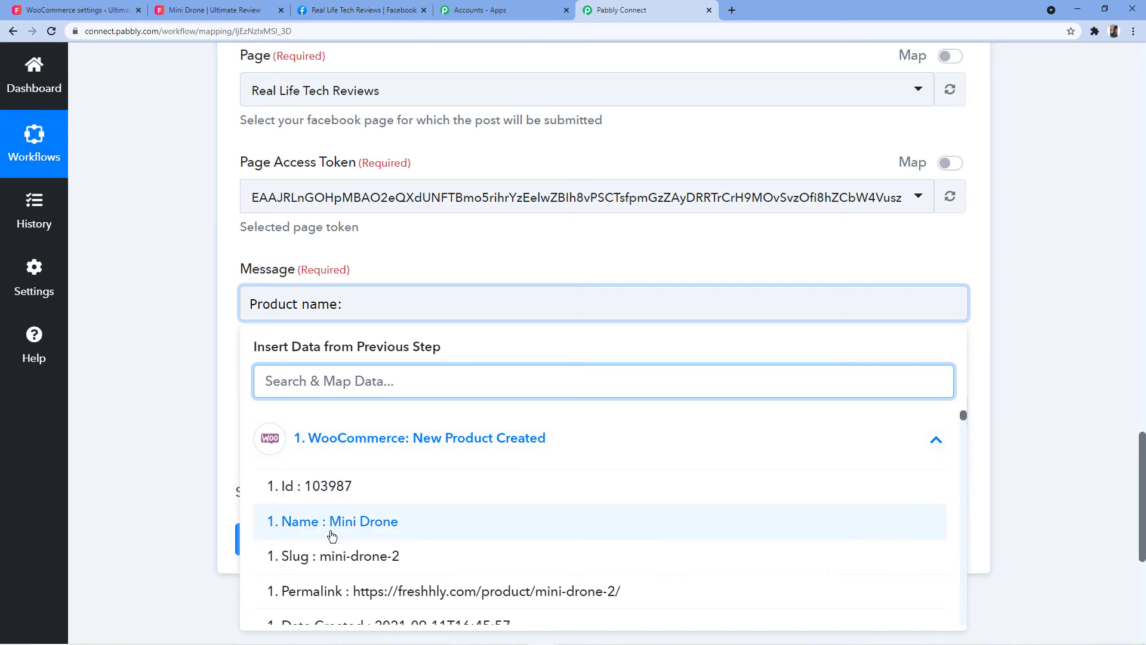
click(370, 527)
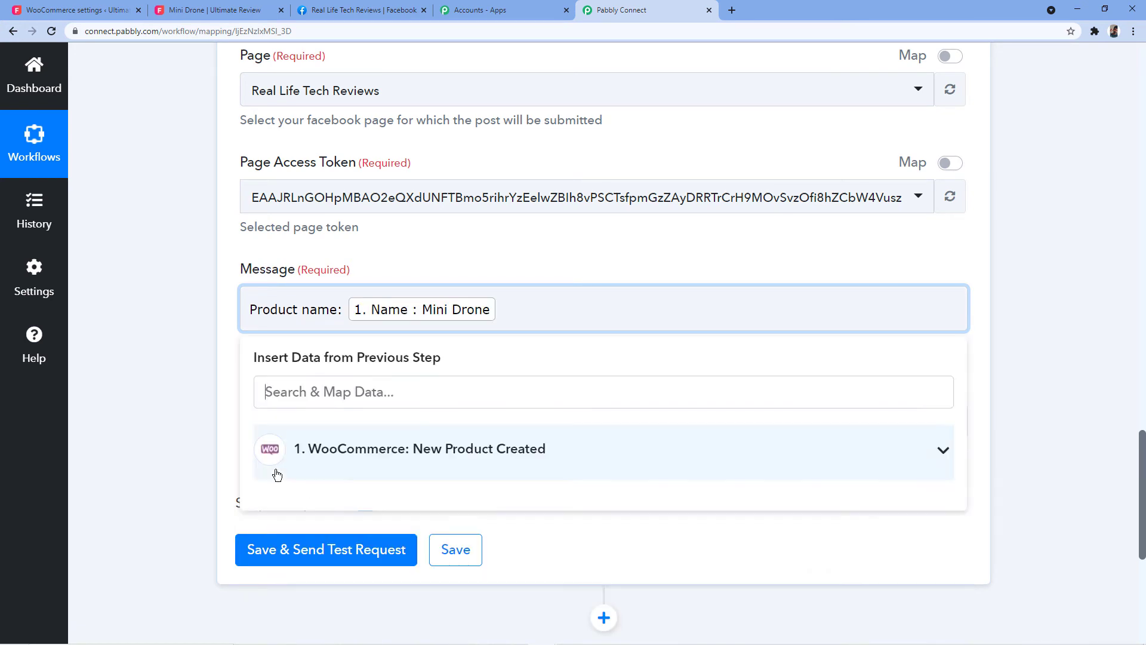
Step: Add a second message line labelled "Regular Price:" and capitalize the first line's label as "Product Name:"
key(Return)
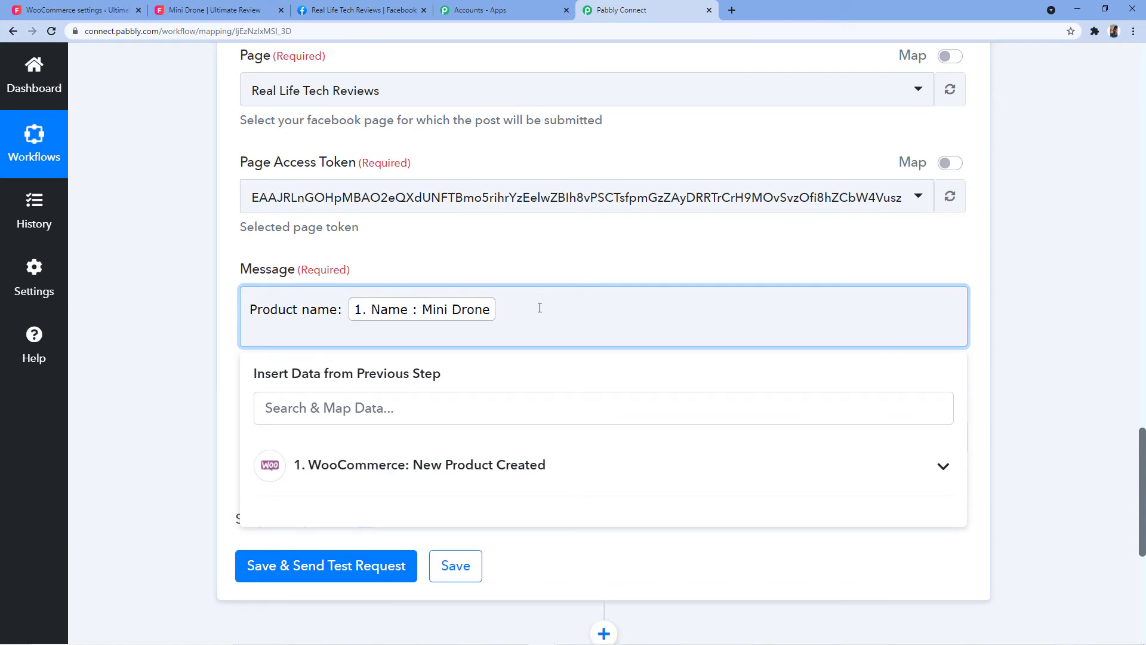
text(Regular price:)
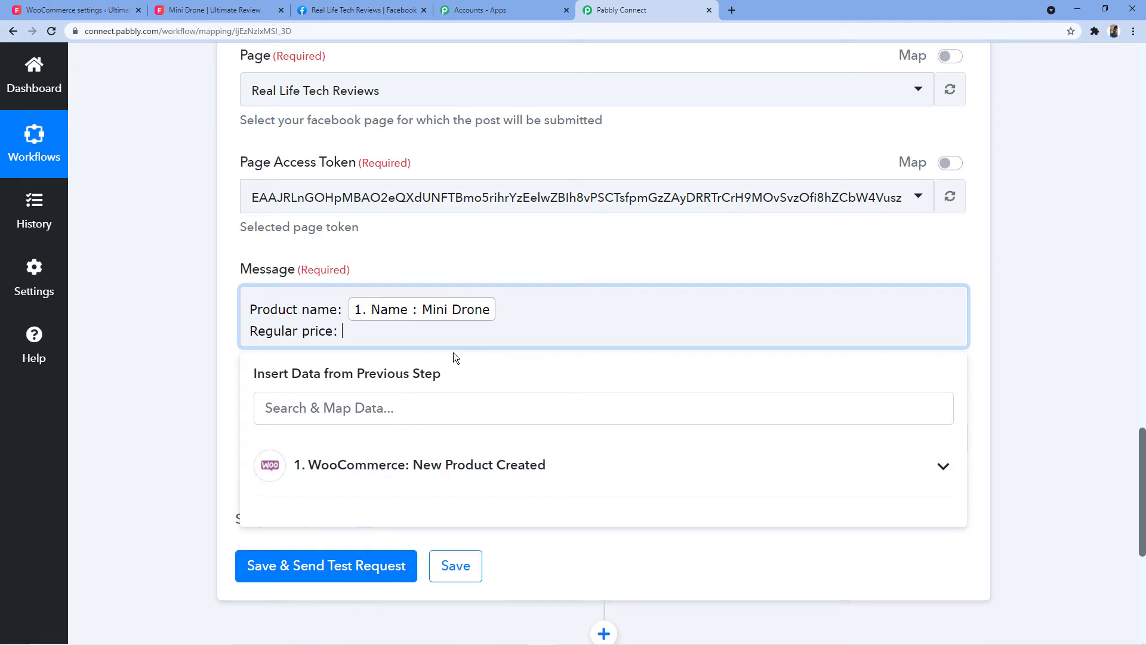
click(310, 329)
key(BackSpace)
text(P)
click(311, 311)
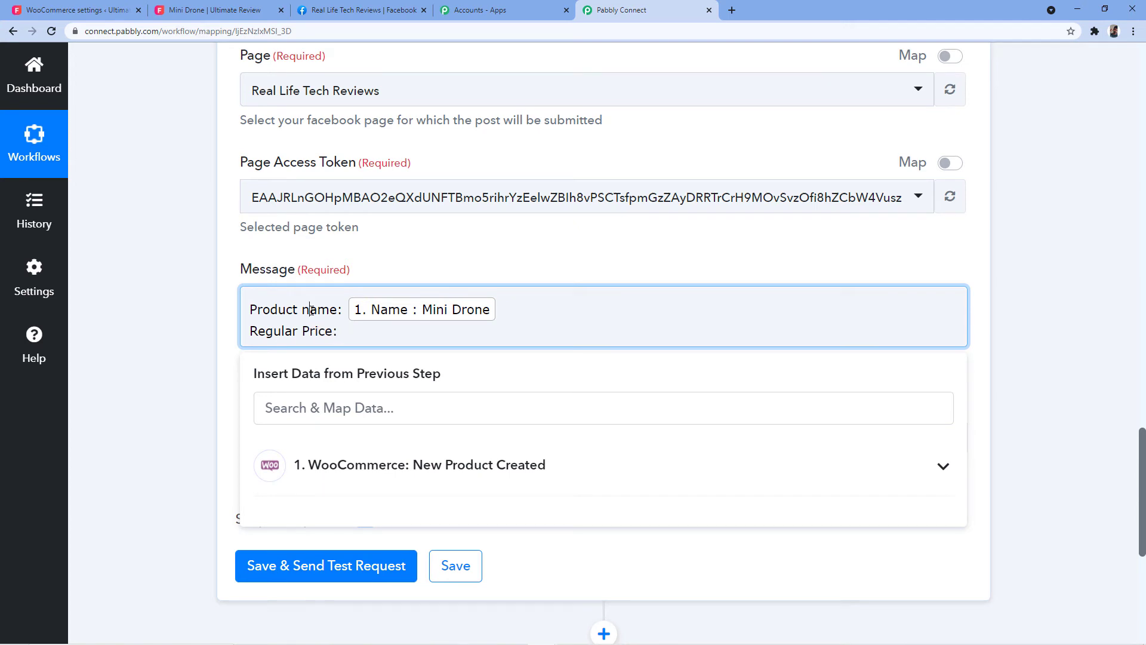
key(BackSpace)
text(N)
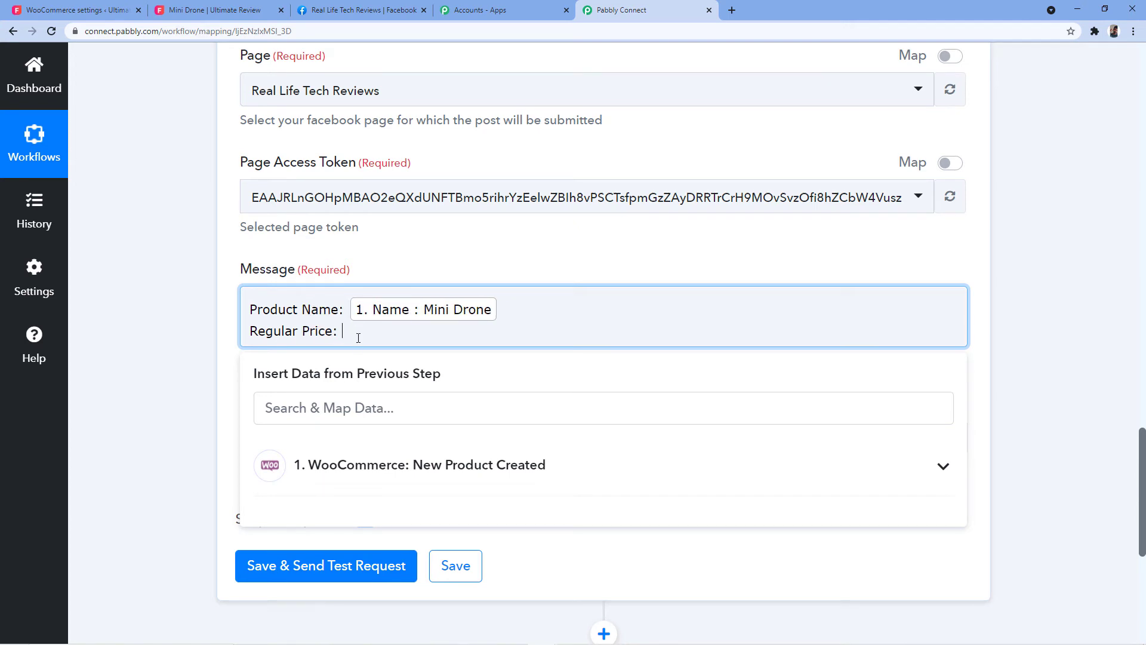
Step: Map the WooCommerce Regular Price value into the second line, with "Rs." before it and "/-" after it
click(361, 467)
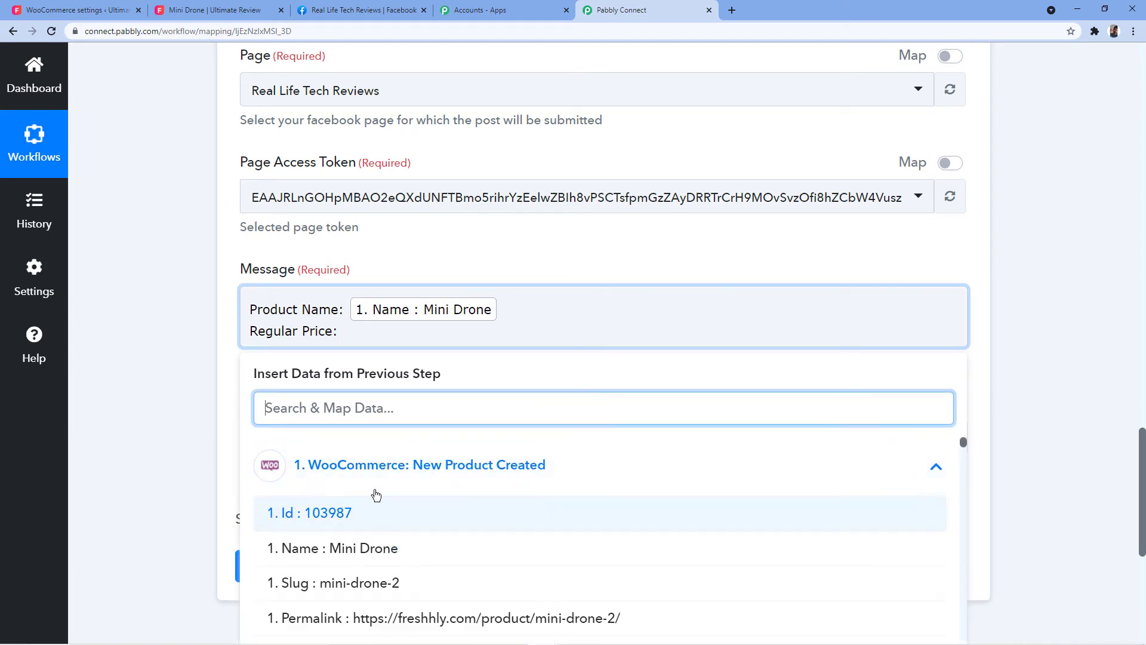
scroll(376, 495, down, 6)
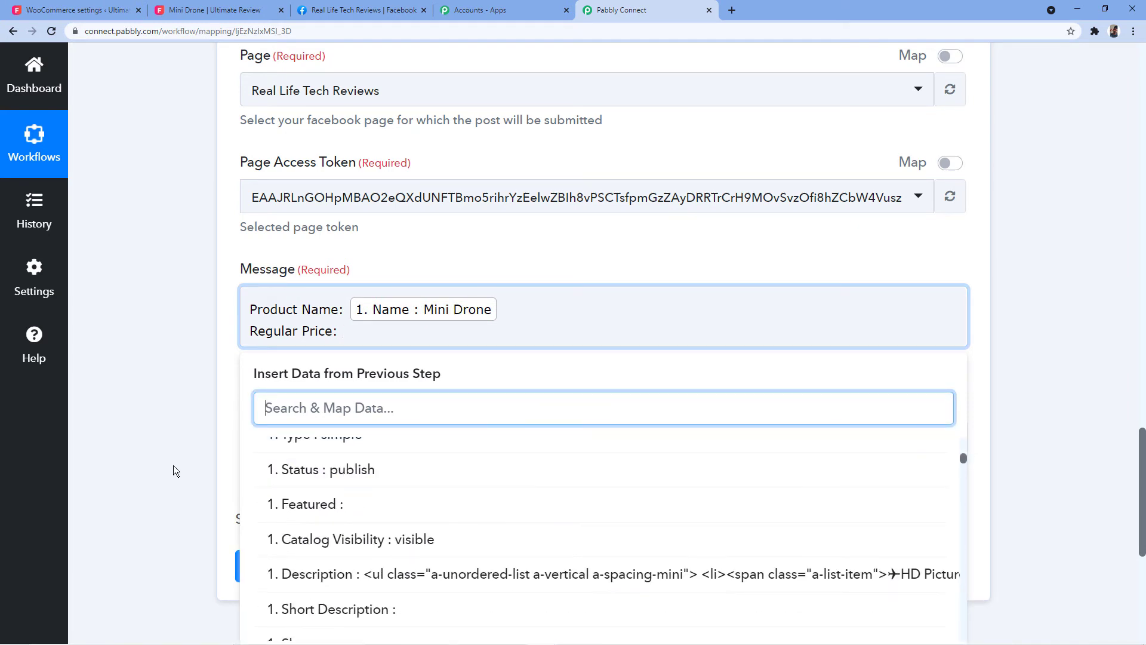
scroll(173, 470, down, 2)
scroll(486, 389, down, 2)
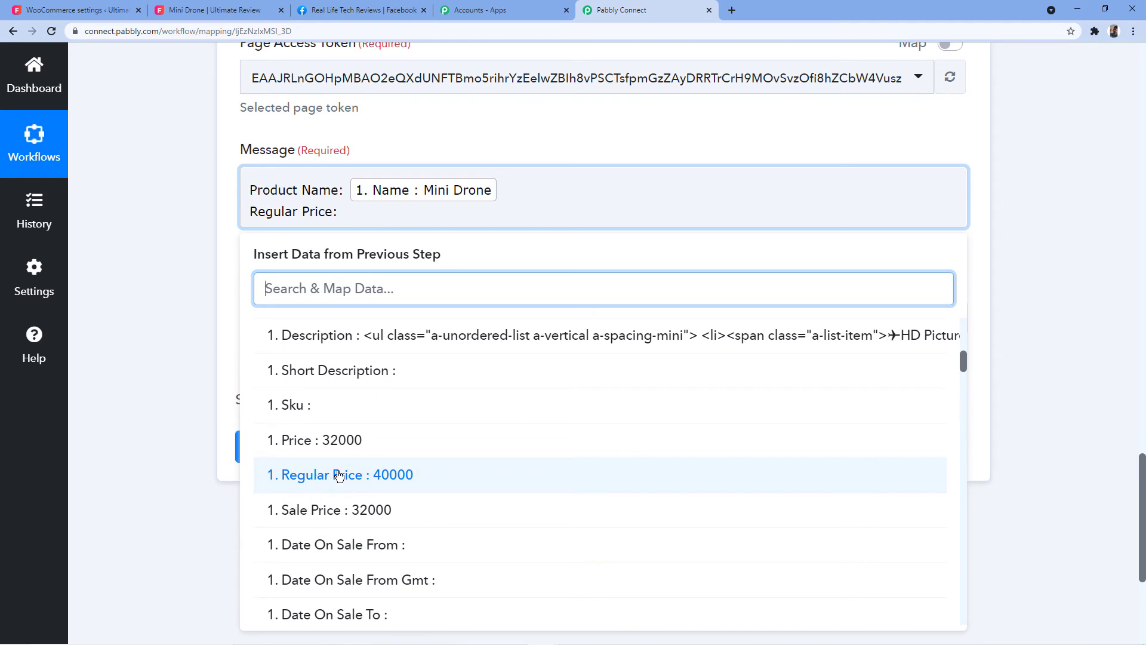
click(397, 477)
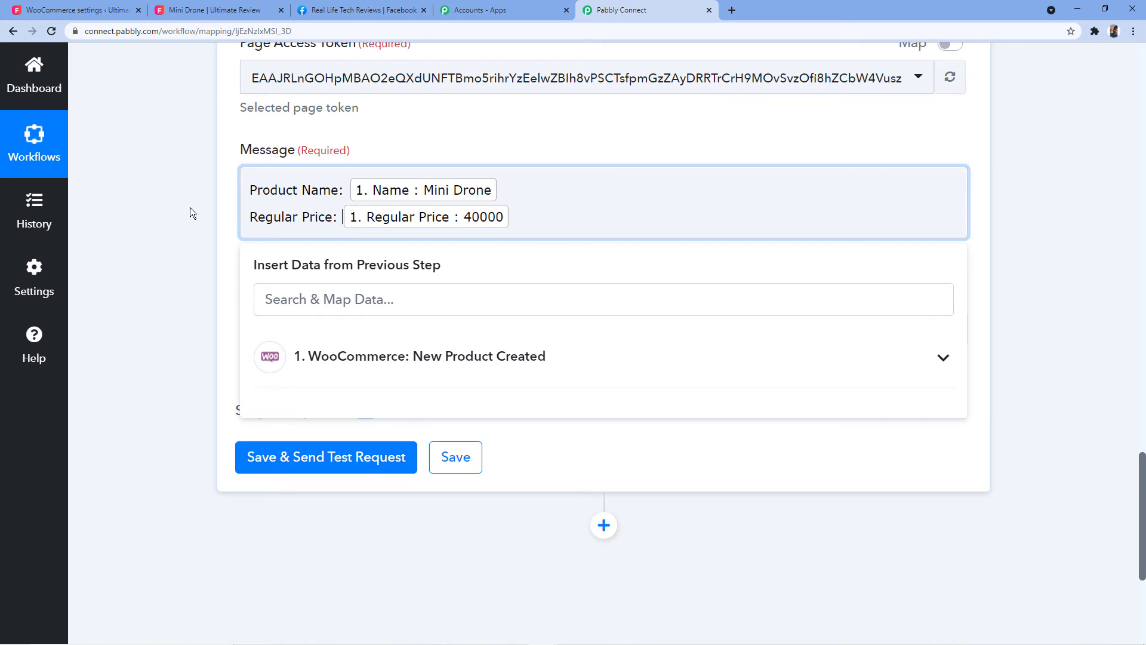
text(Rs.)
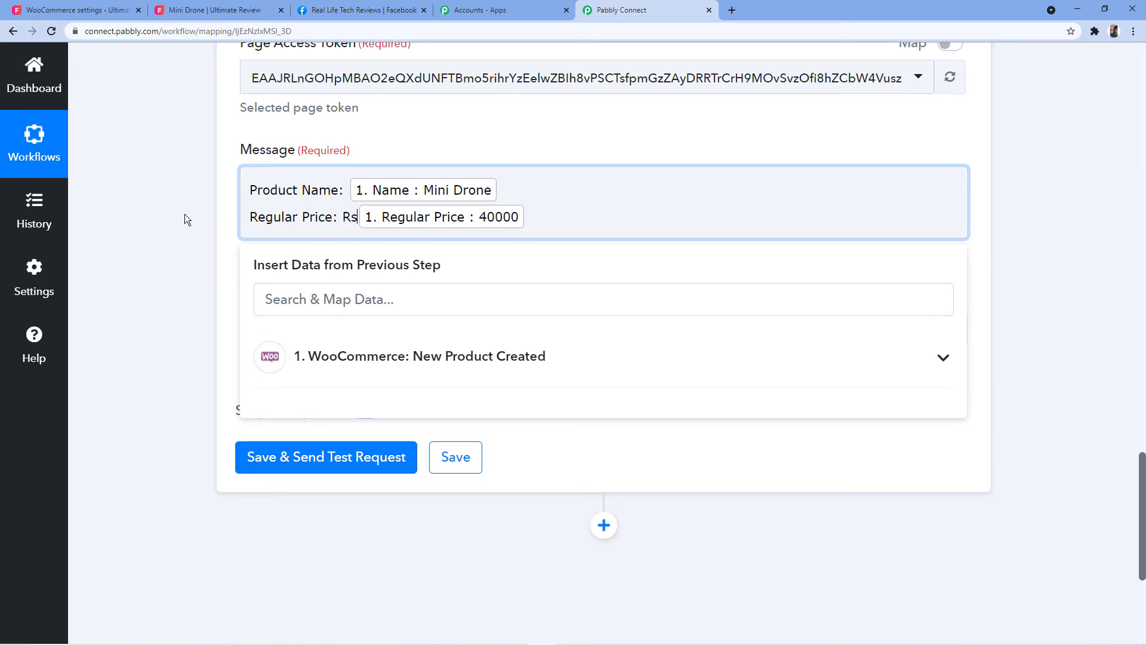
click(558, 219)
text(/-)
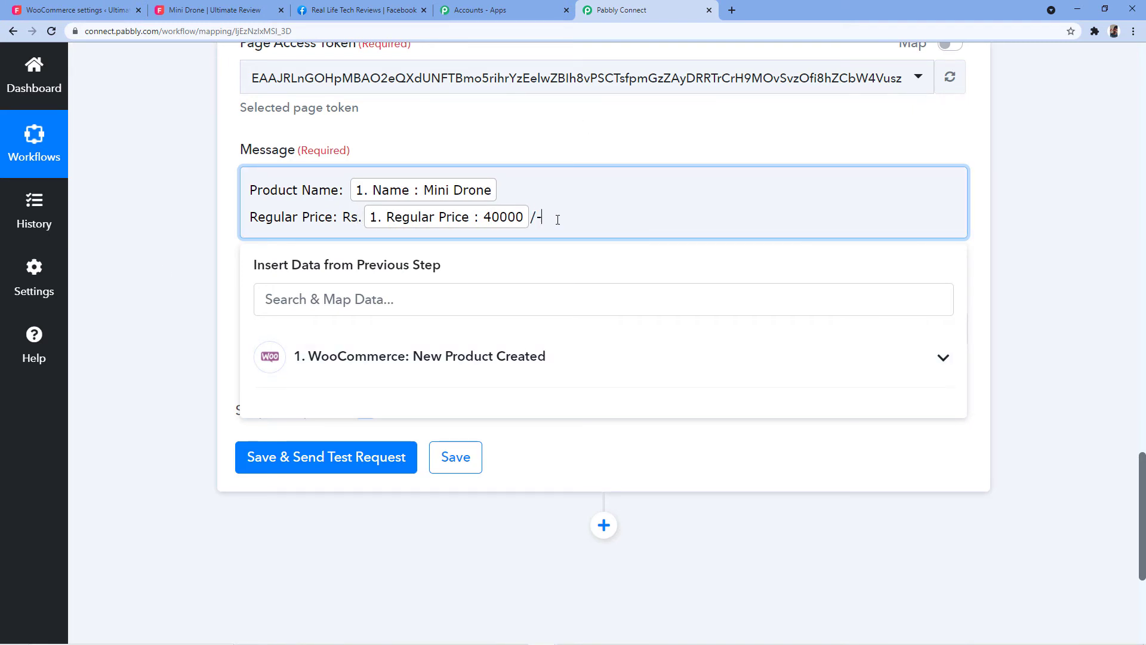
Step: Add a third message line labelled "Sale Price:" and map the WooCommerce Sale Price value into it
key(Return)
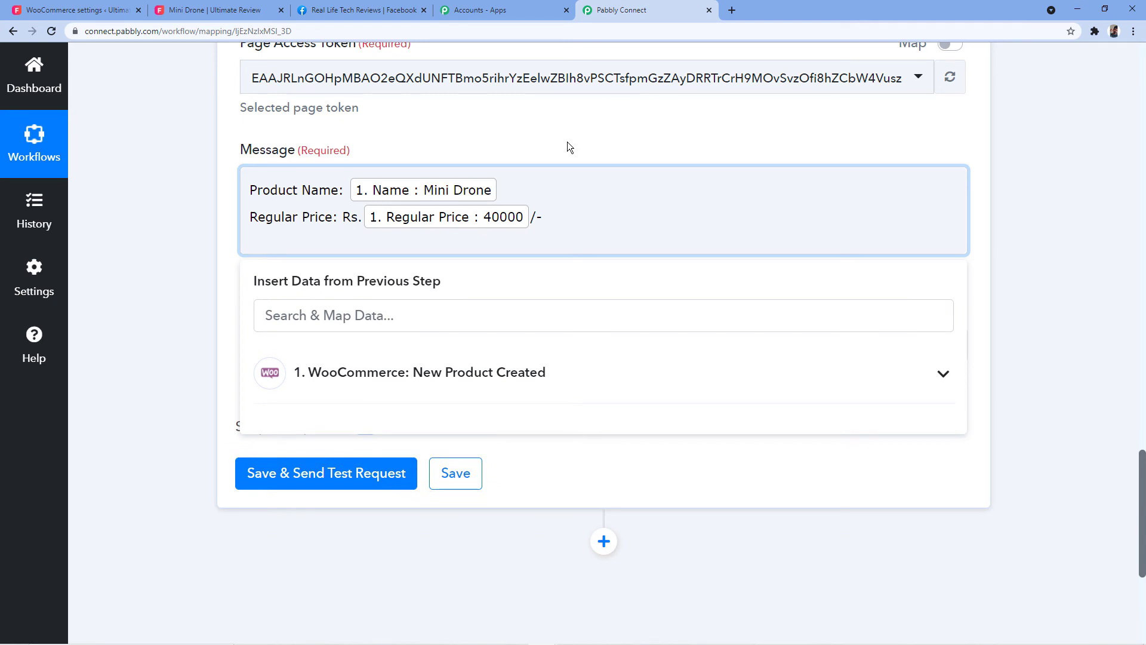
text(Sale Price:)
click(371, 371)
scroll(512, 367, down, 3)
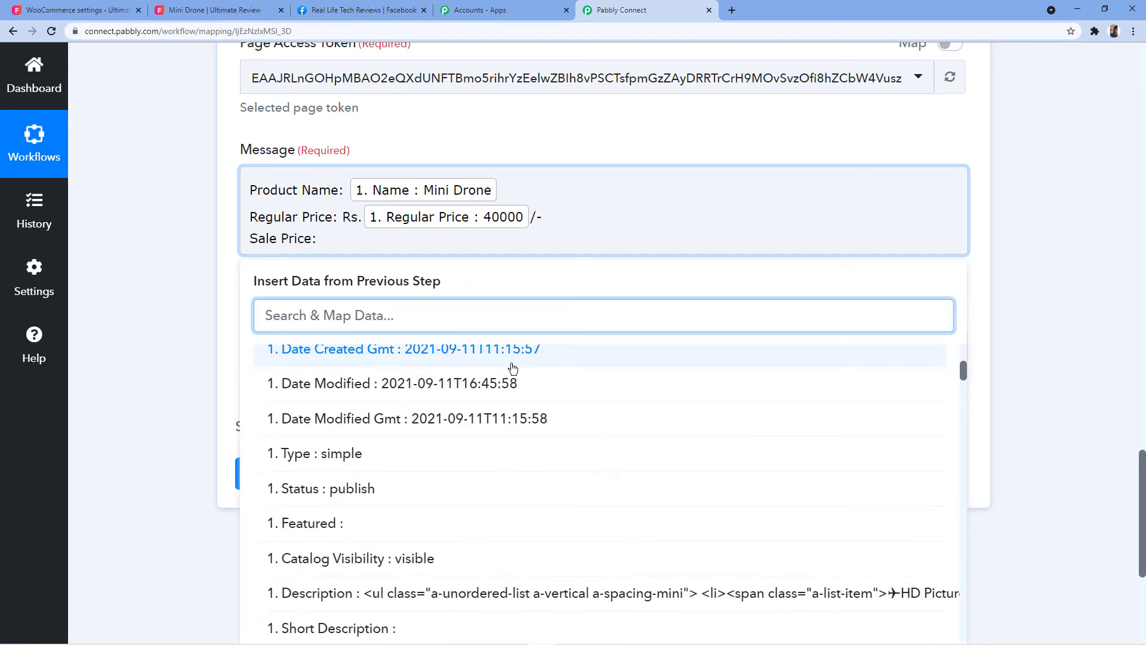
scroll(512, 367, down, 5)
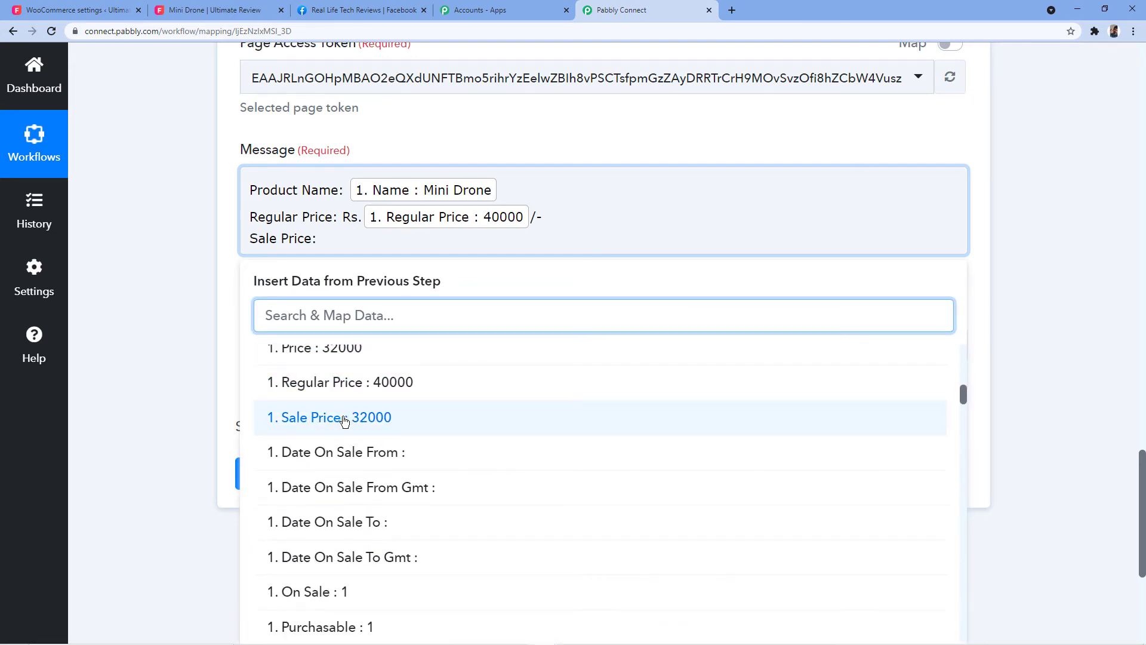
click(345, 420)
Step: Put "Rs." before and "/-" after the mapped sale price, and start another line in the message
click(320, 239)
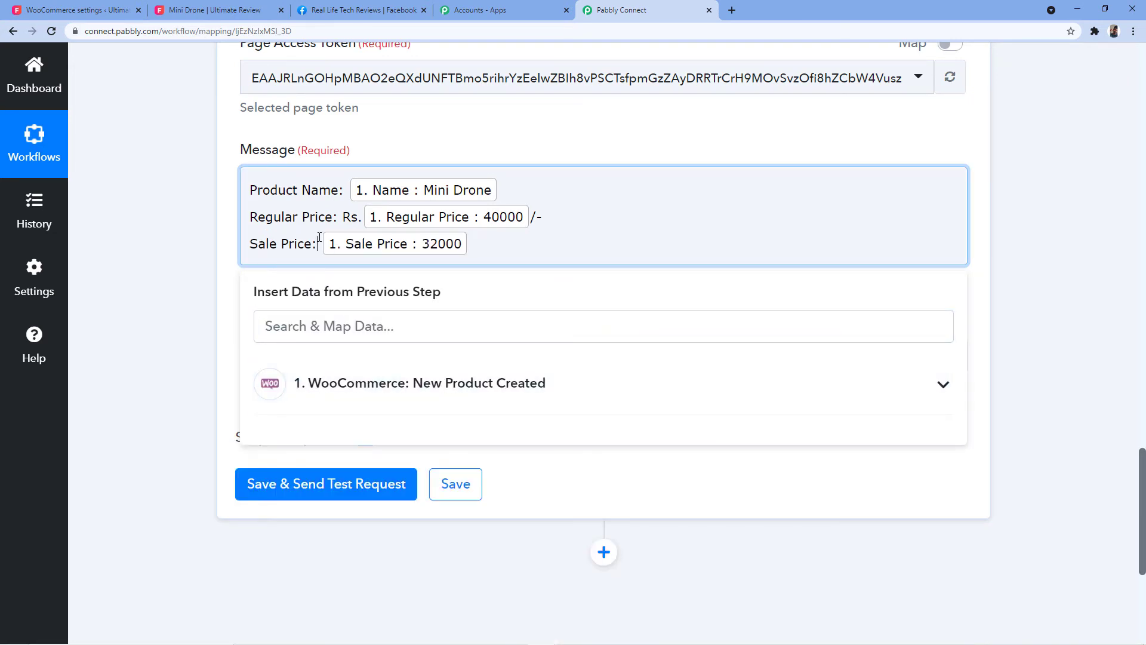
text(Rs.)
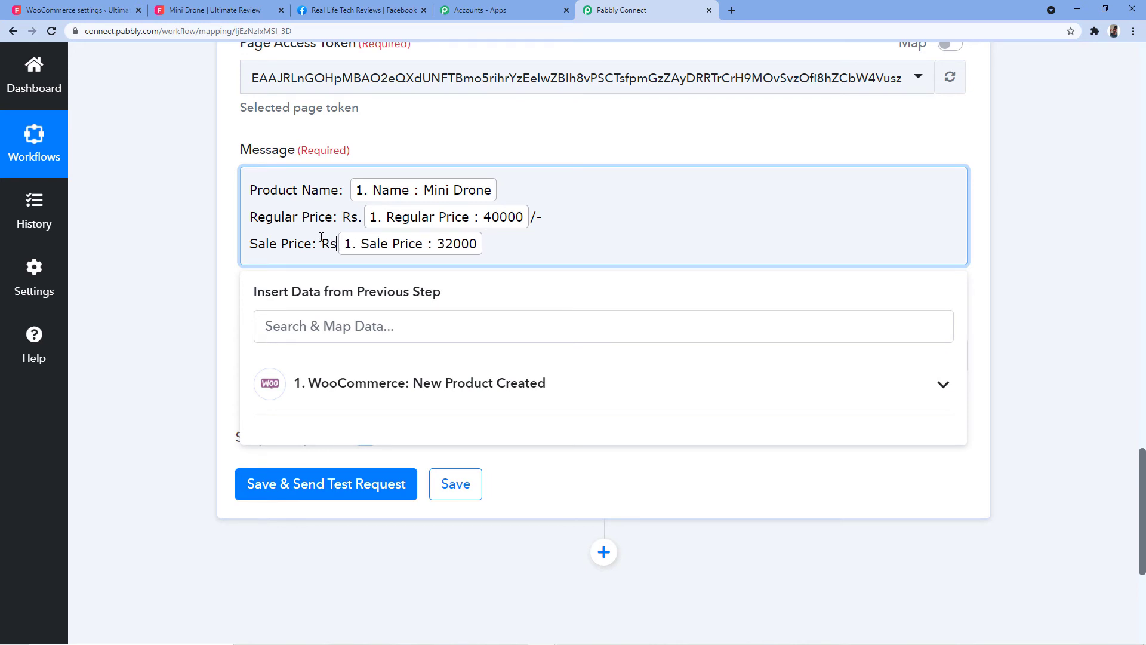
click(513, 244)
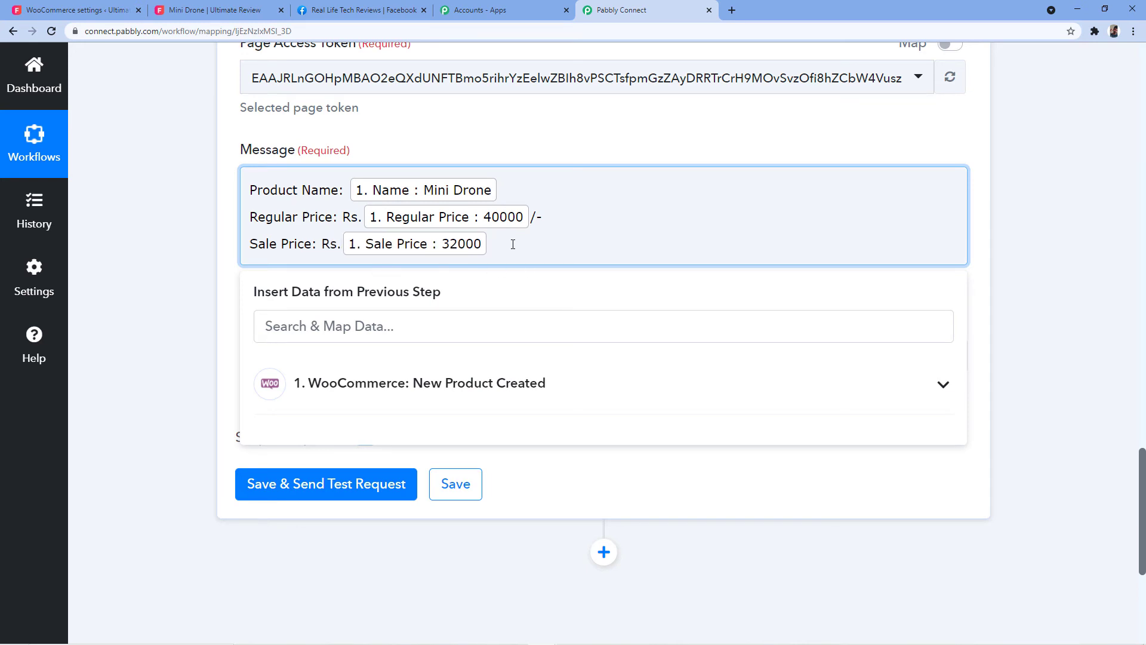
text(/-)
key(Return)
Step: Check the Mini Drone product page on the store, and add a blank line below the sale price in the message
click(197, 10)
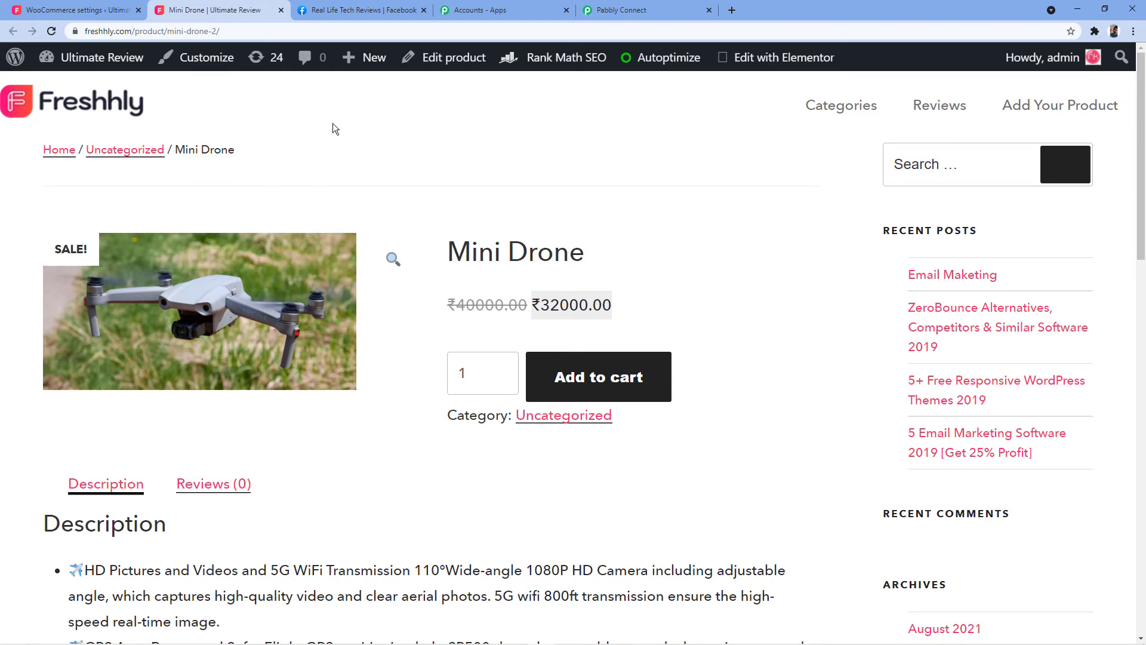
click(646, 12)
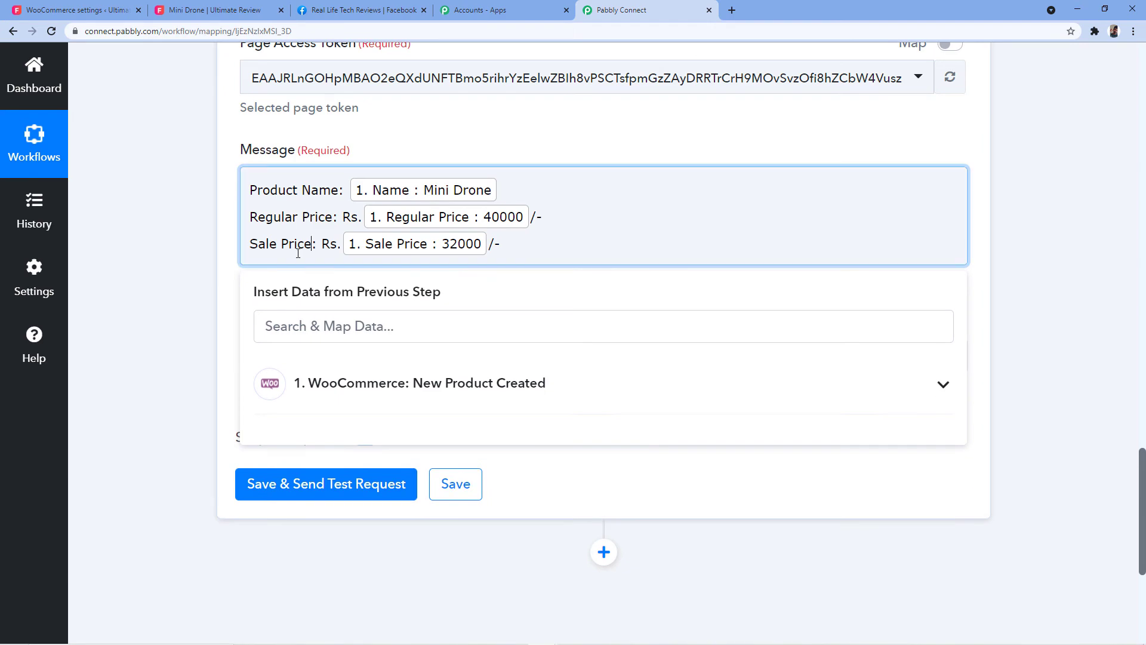
click(525, 243)
key(Return)
Step: Check the Permalink value in the WooCommerce response, and add a "Link:" line to the message with the Permalink field mapped into it
scroll(542, 192, up, 15)
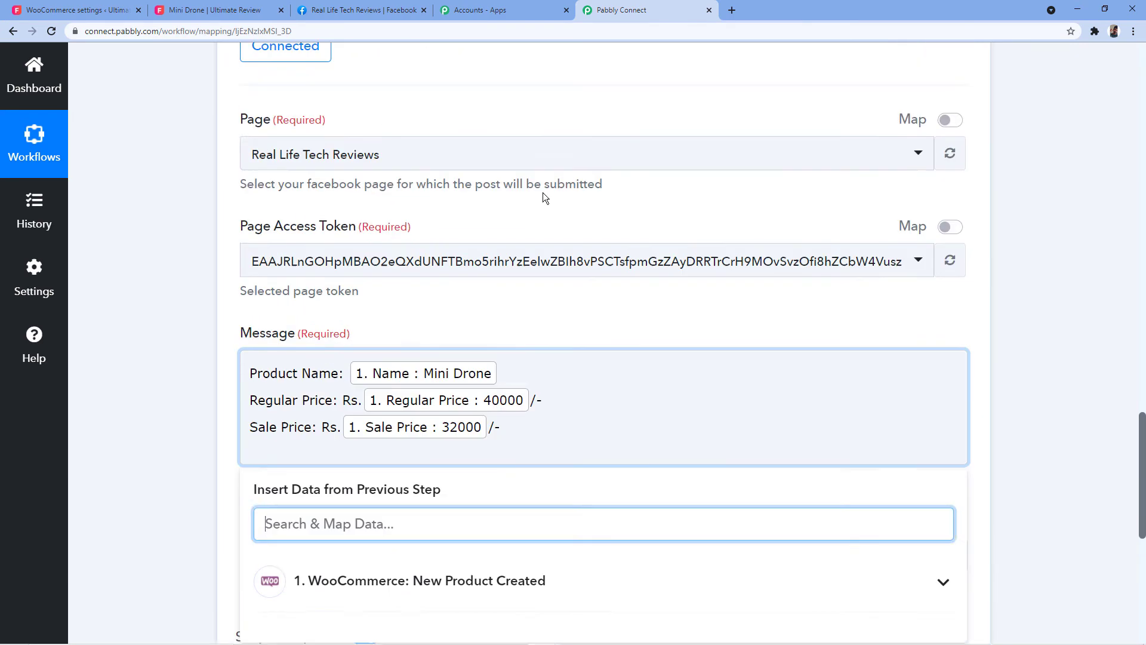
scroll(537, 305, up, 2)
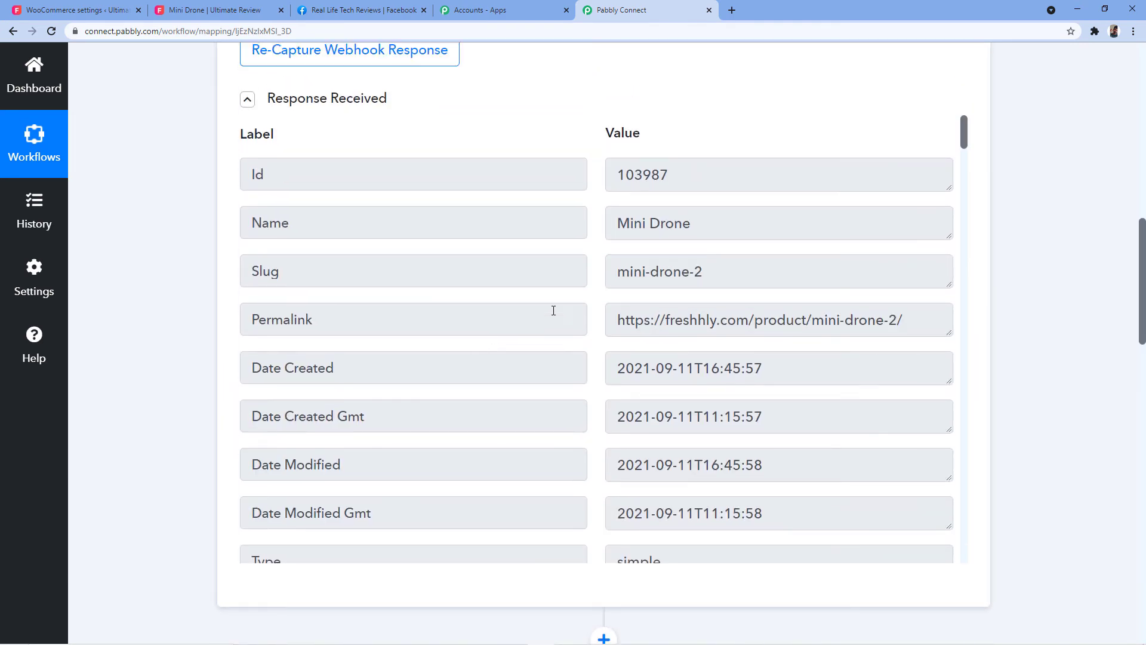
drag(950, 434, 950, 472)
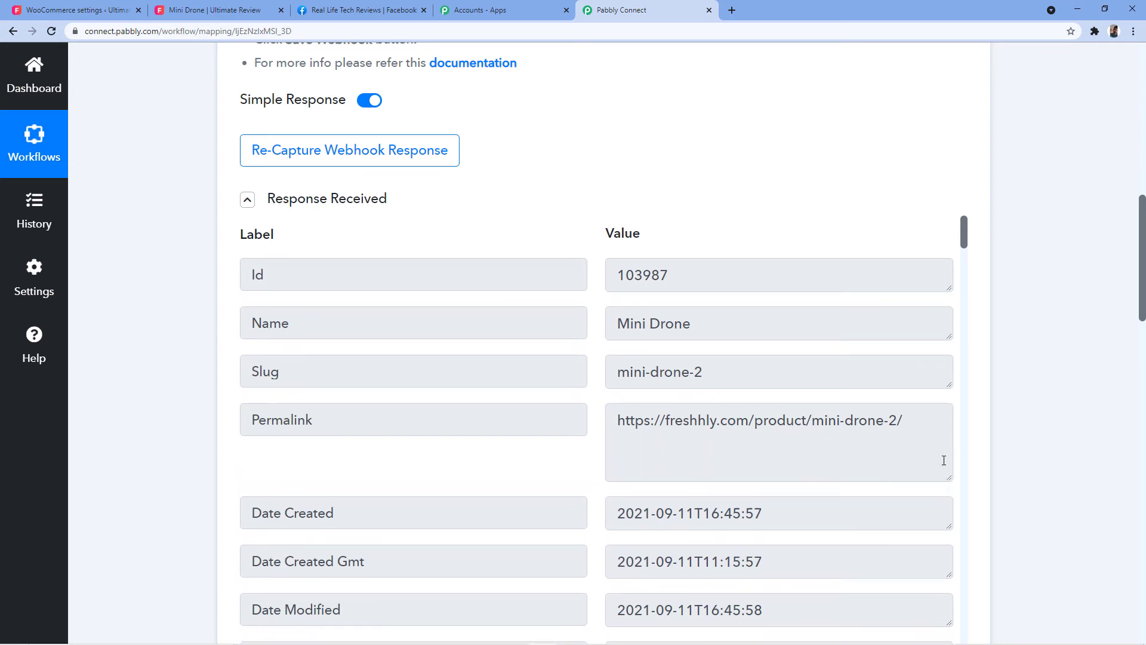
drag(904, 421, 607, 434)
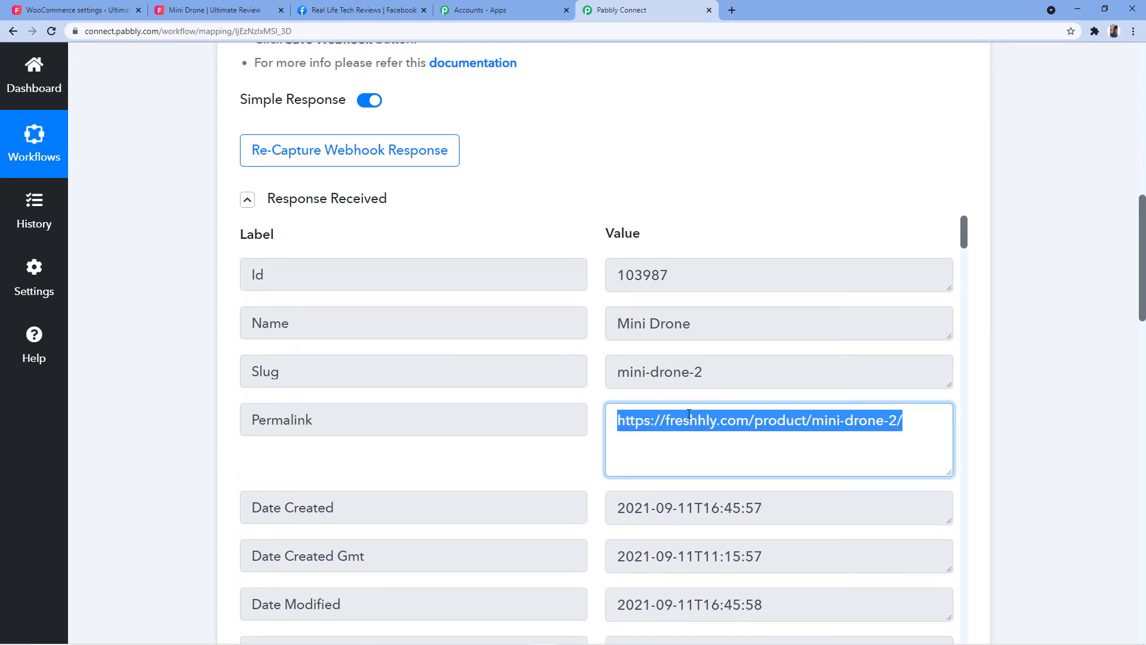
scroll(160, 440, down, 15)
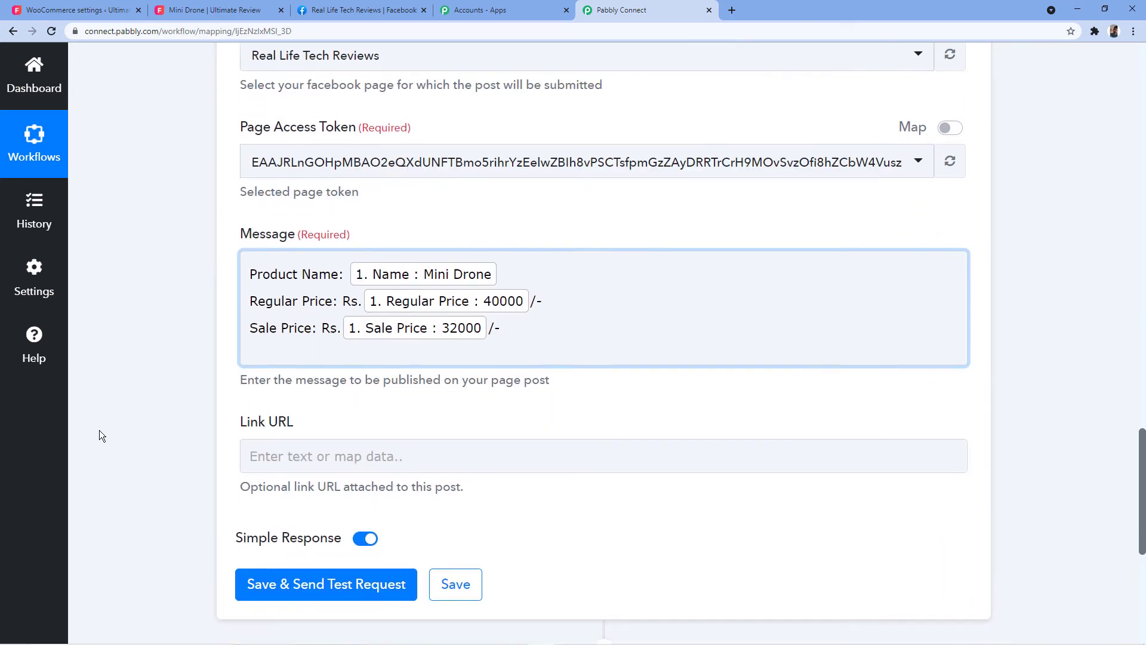
click(295, 267)
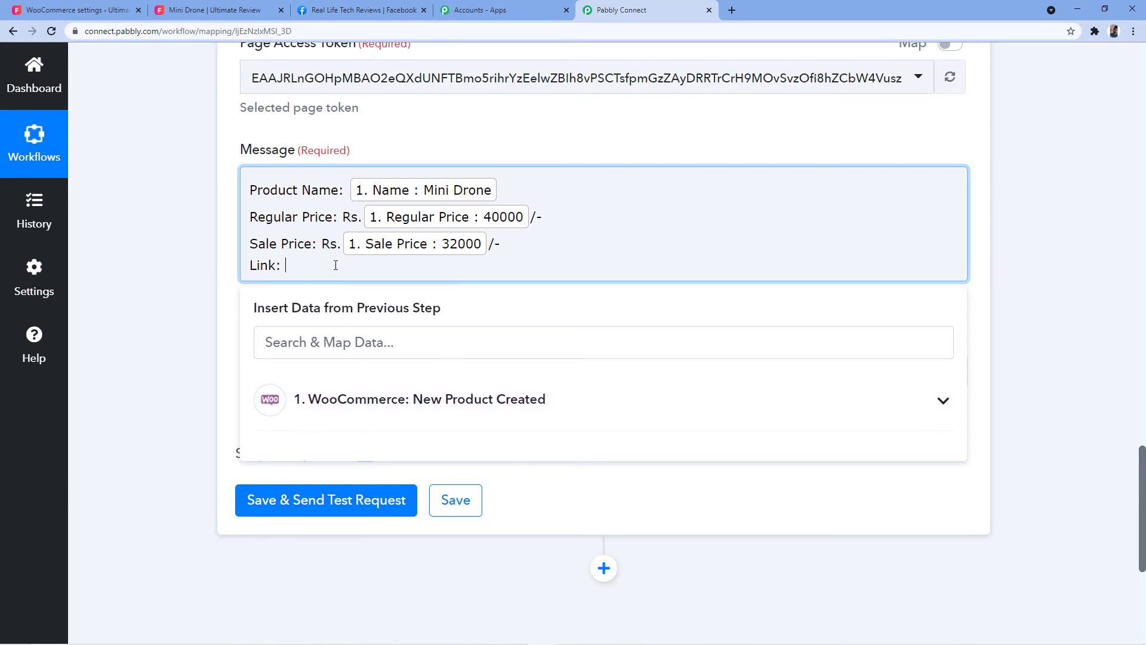
click(358, 402)
scroll(368, 490, down, 2)
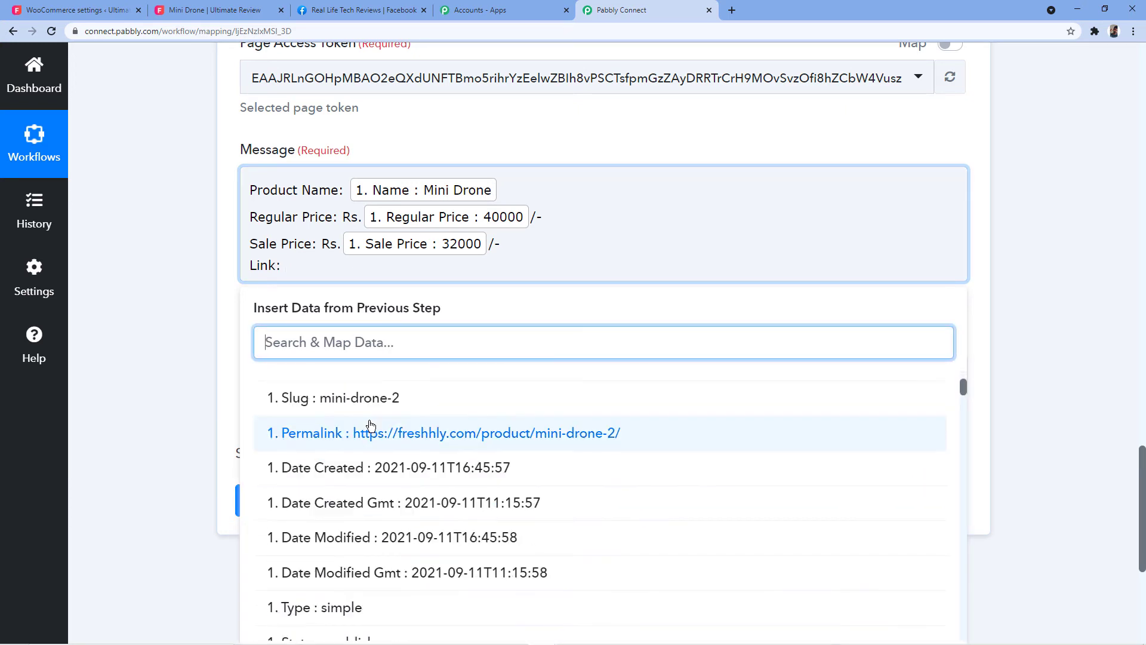
click(302, 433)
click(213, 344)
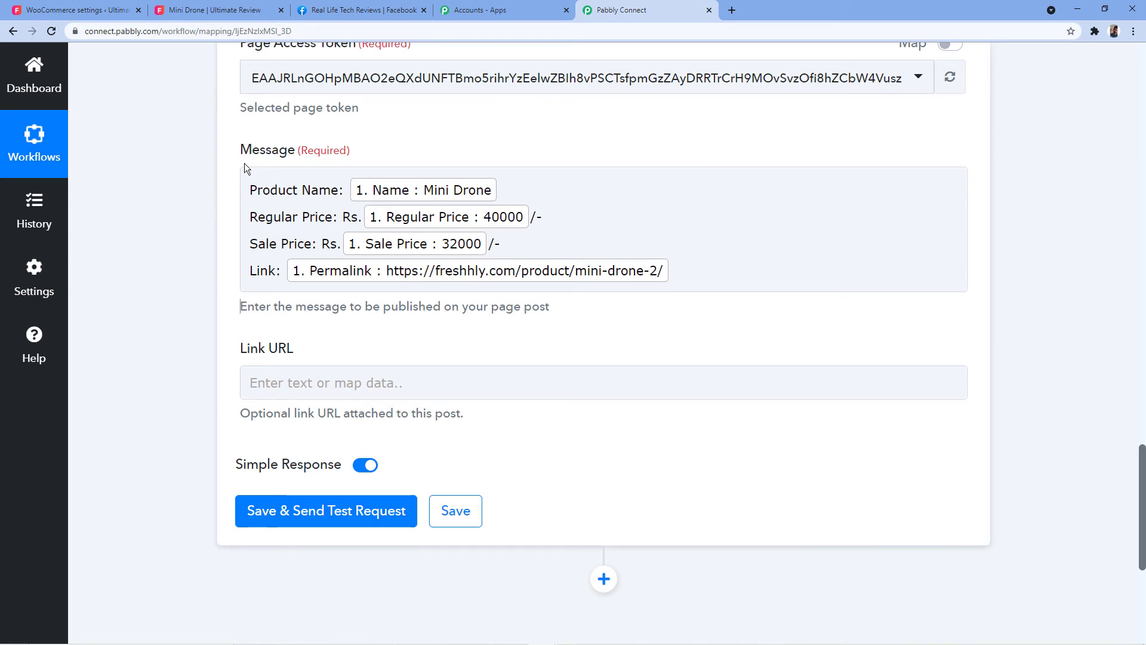
Step: Look through the WooCommerce response for the product image and examine the full Images 0 Src value
click(287, 242)
scroll(610, 330, up, 15)
scroll(597, 367, down, 6)
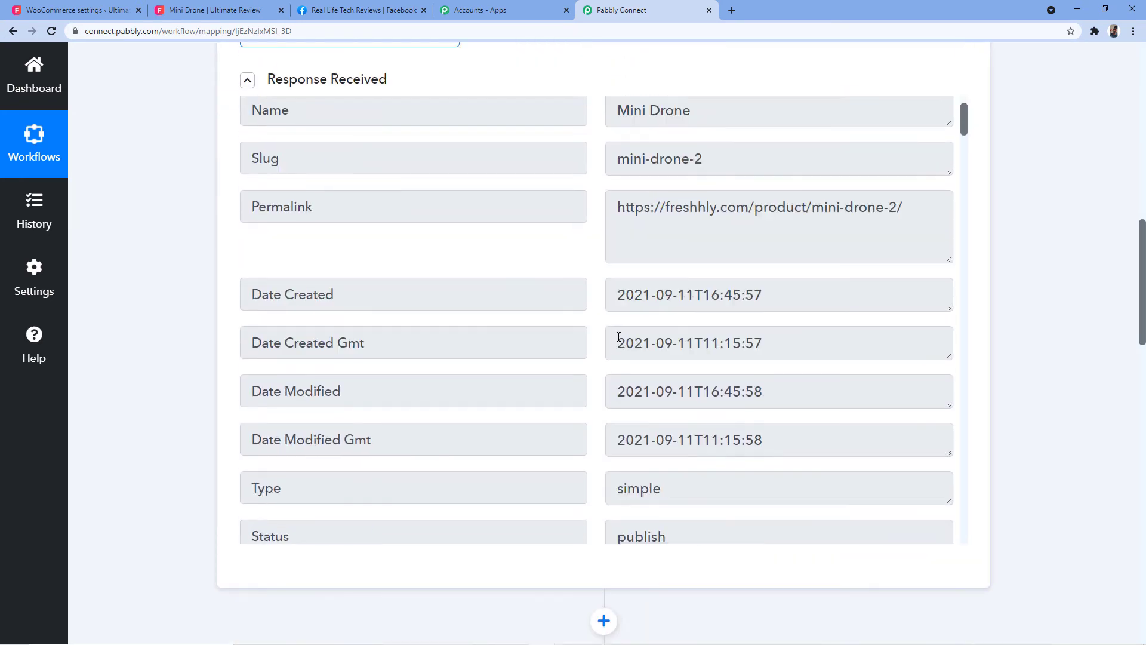
scroll(618, 336, down, 17)
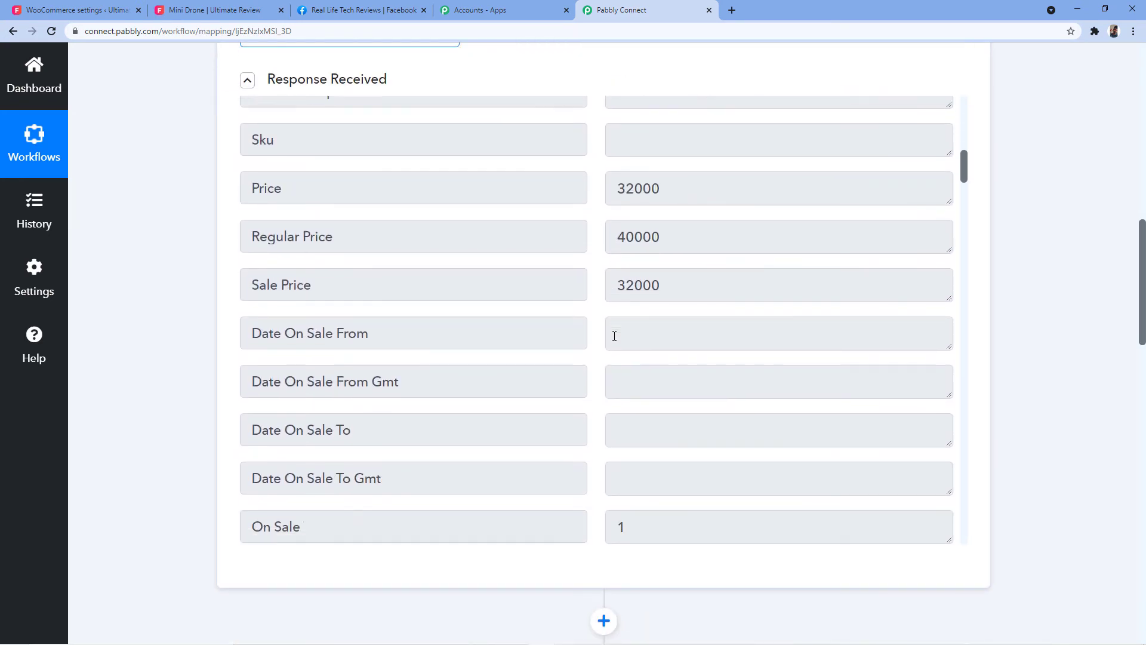
scroll(595, 337, down, 19)
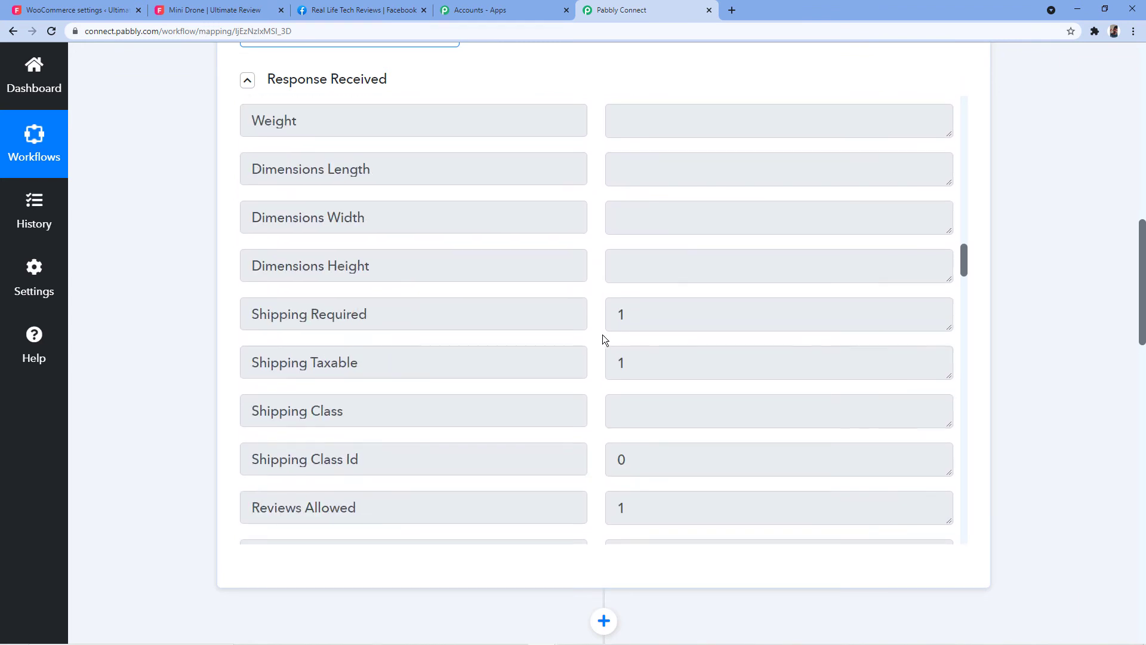
scroll(587, 325, down, 8)
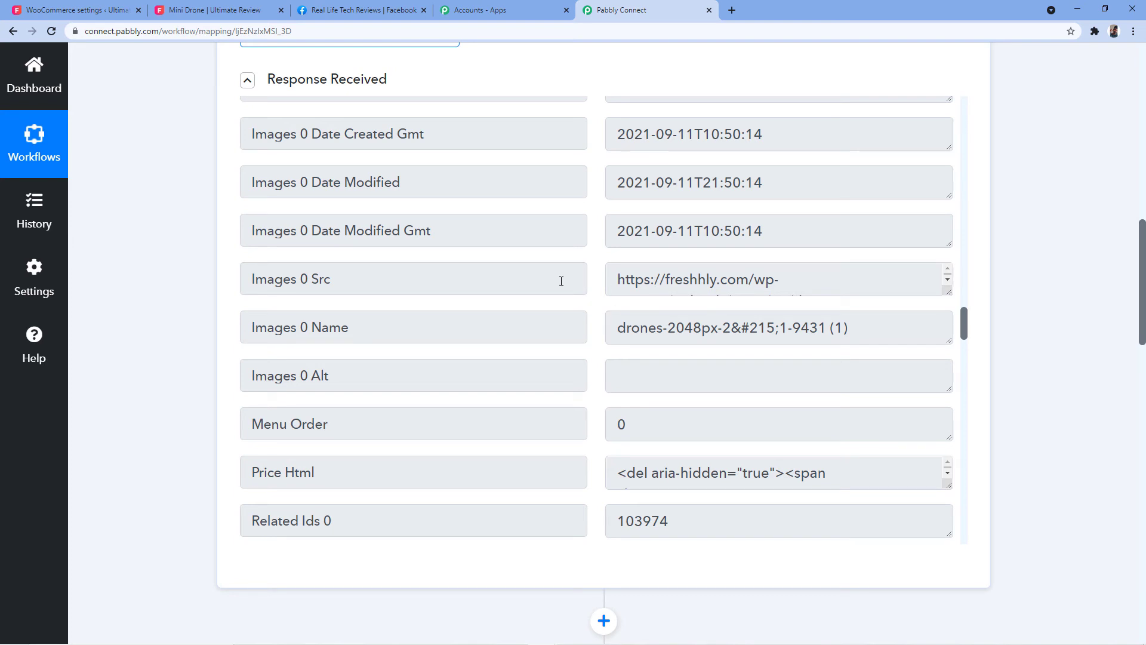
drag(949, 292, 948, 369)
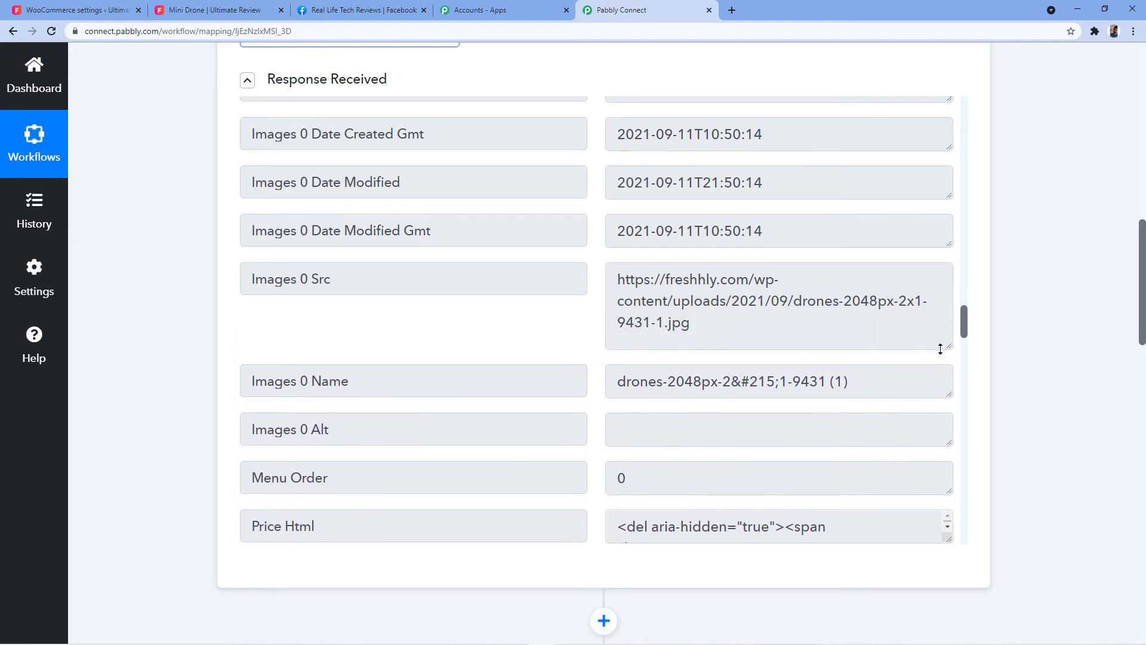
drag(696, 325, 612, 271)
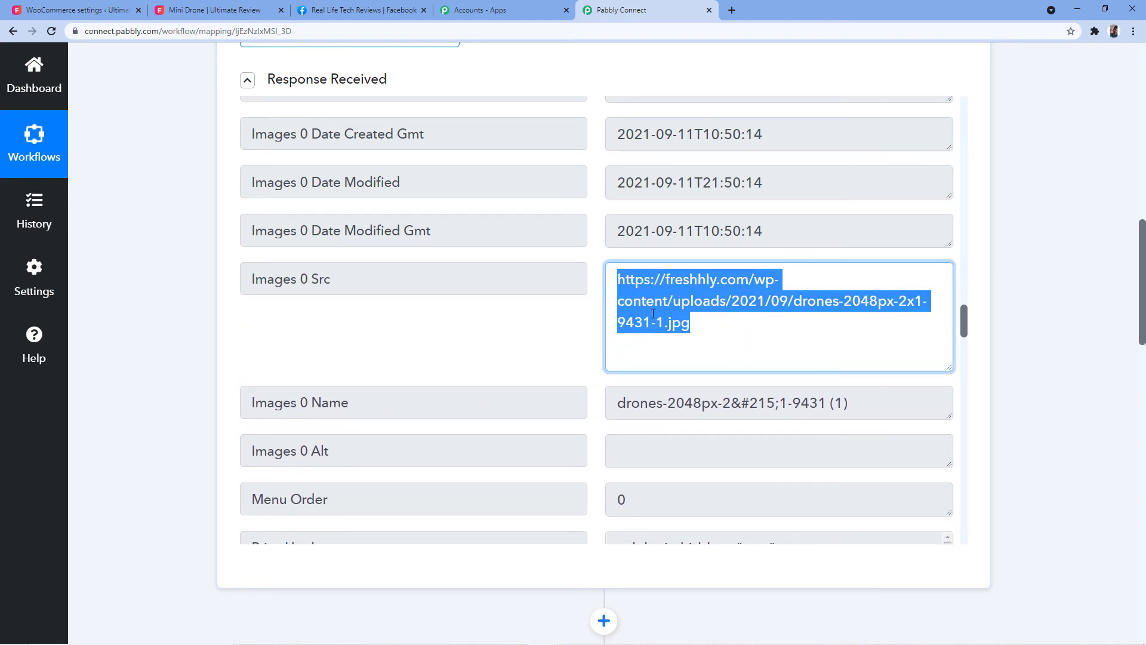
scroll(769, 264, down, 2)
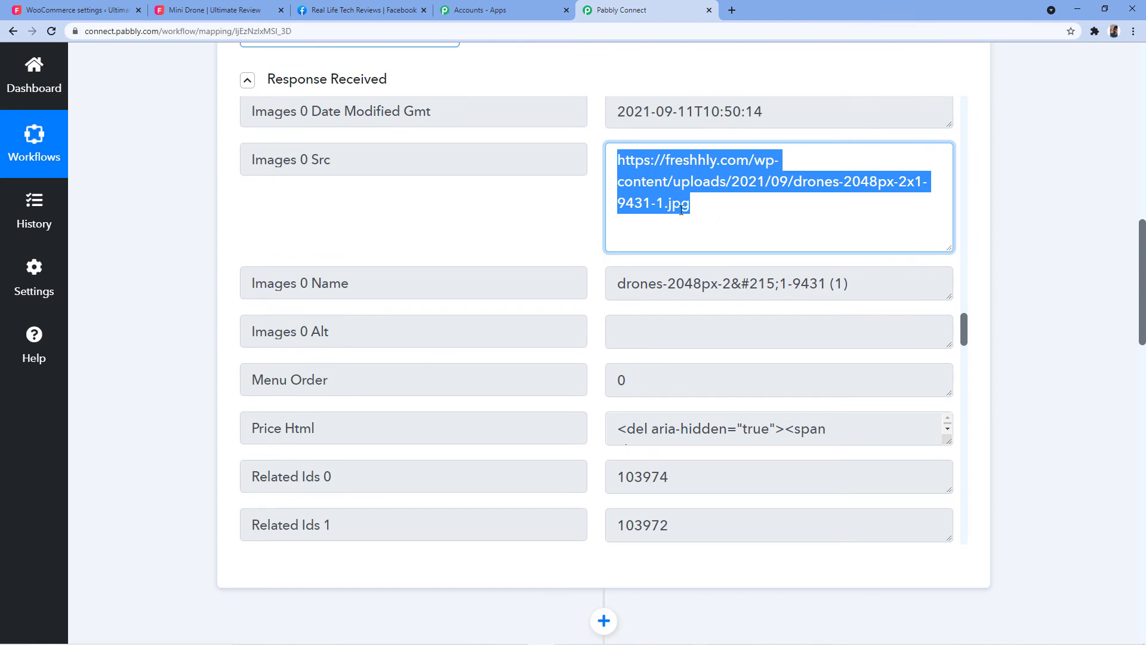
Step: Map the WooCommerce Images 0 Src value into the Link URL of the Facebook page post
scroll(1044, 213, down, 15)
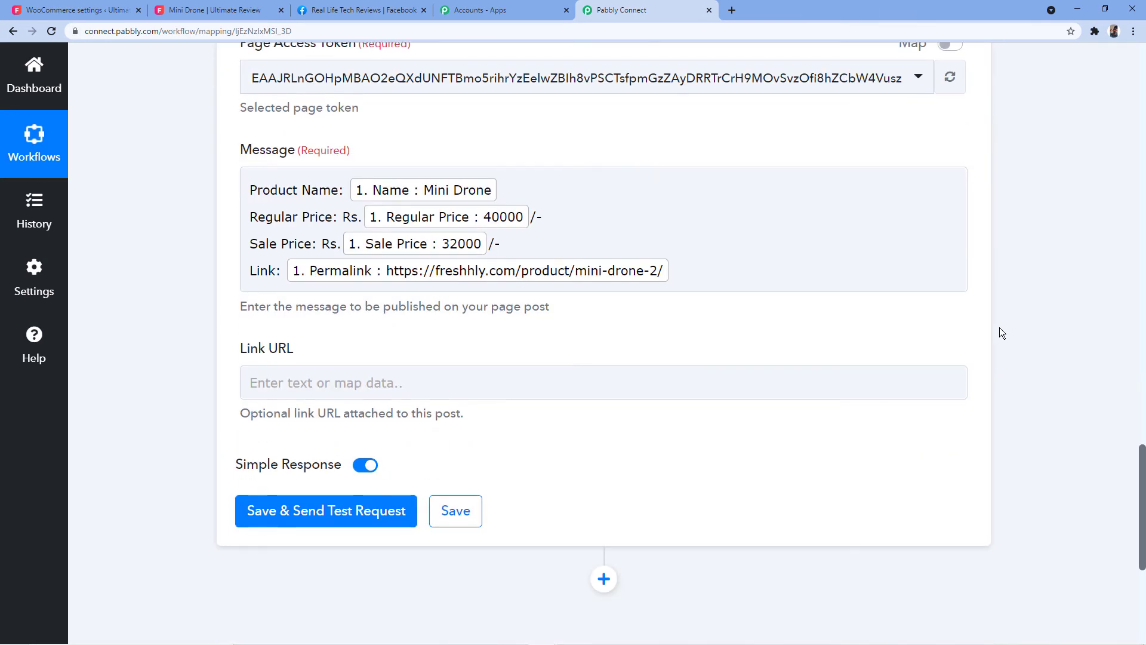
click(294, 382)
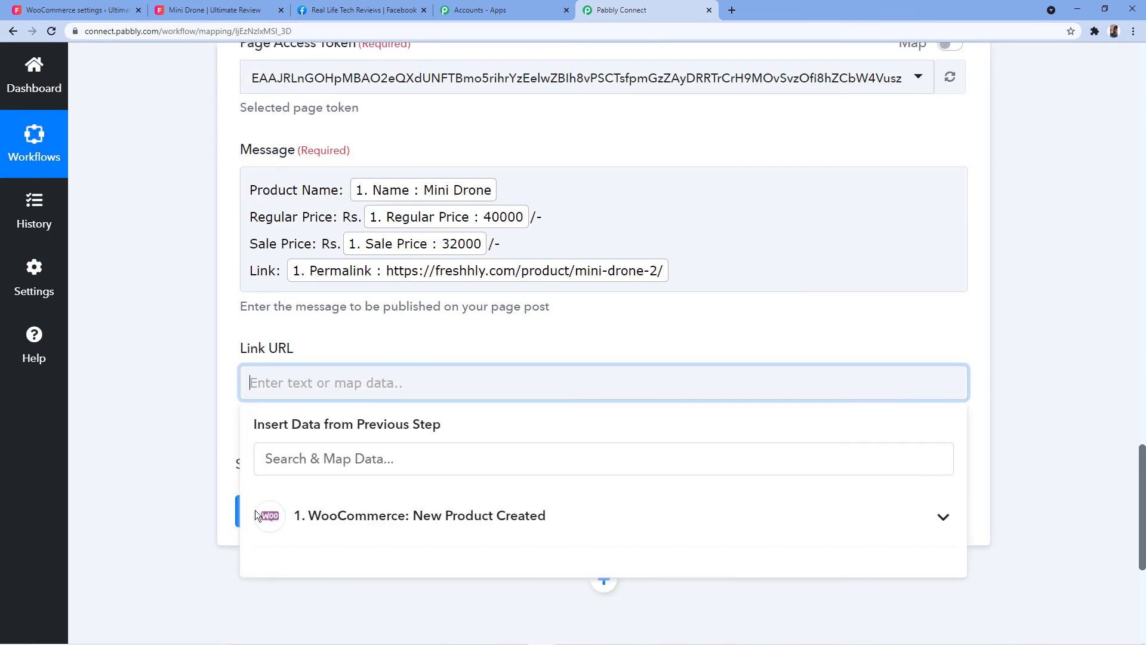
click(359, 517)
scroll(439, 529, down, 2)
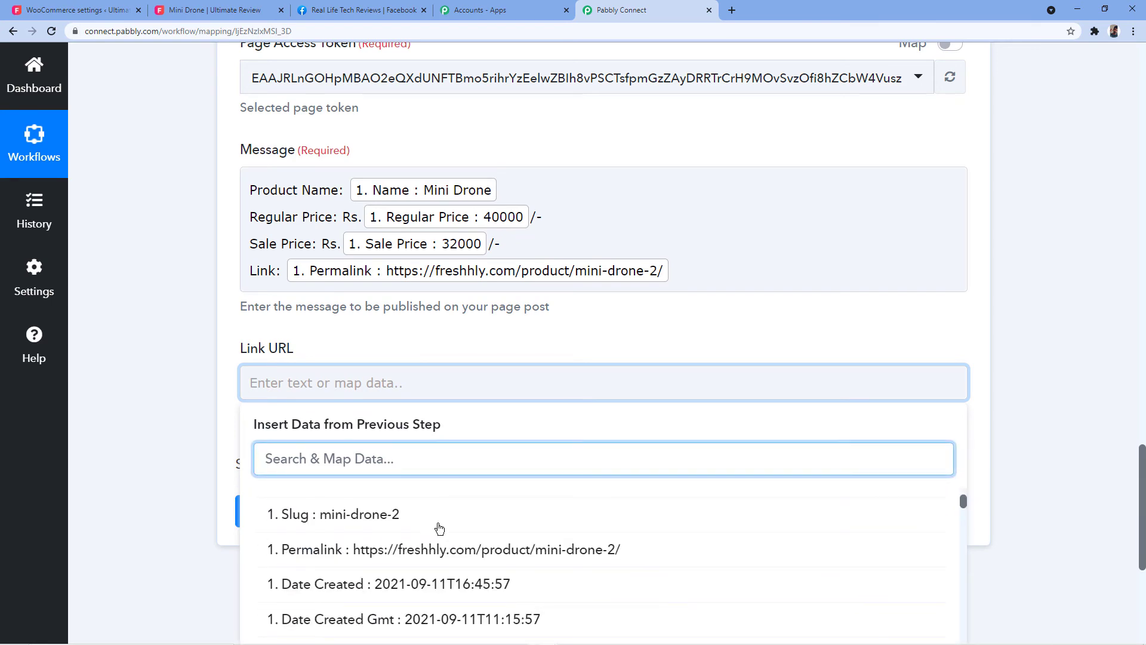
scroll(500, 362, down, 4)
scroll(500, 361, down, 15)
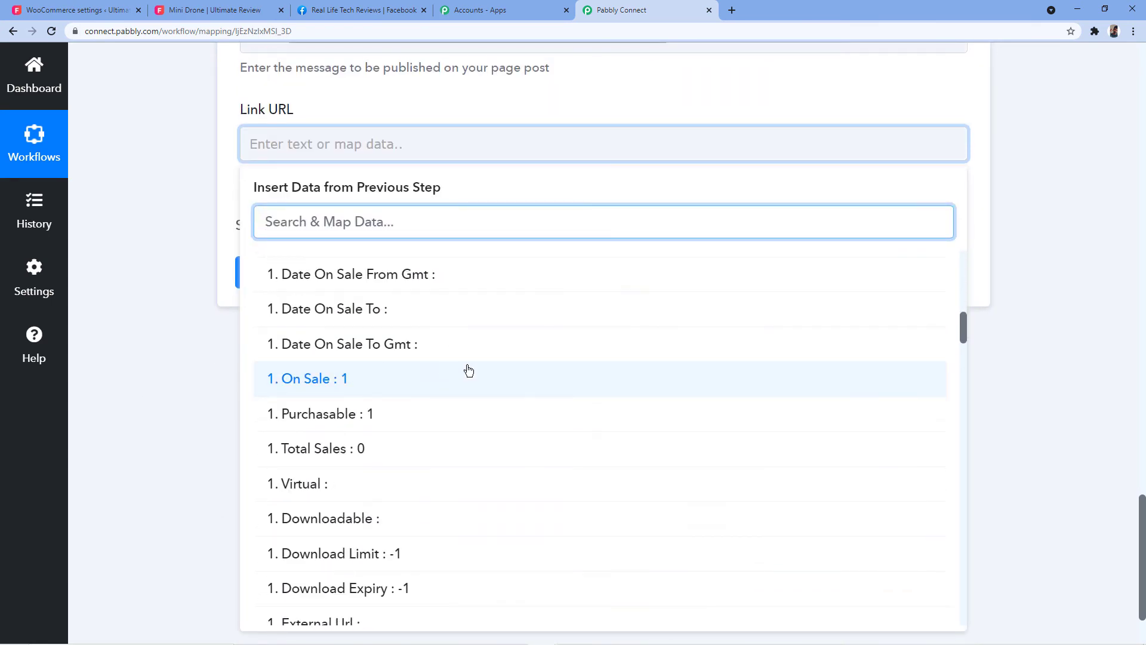
scroll(452, 412, down, 8)
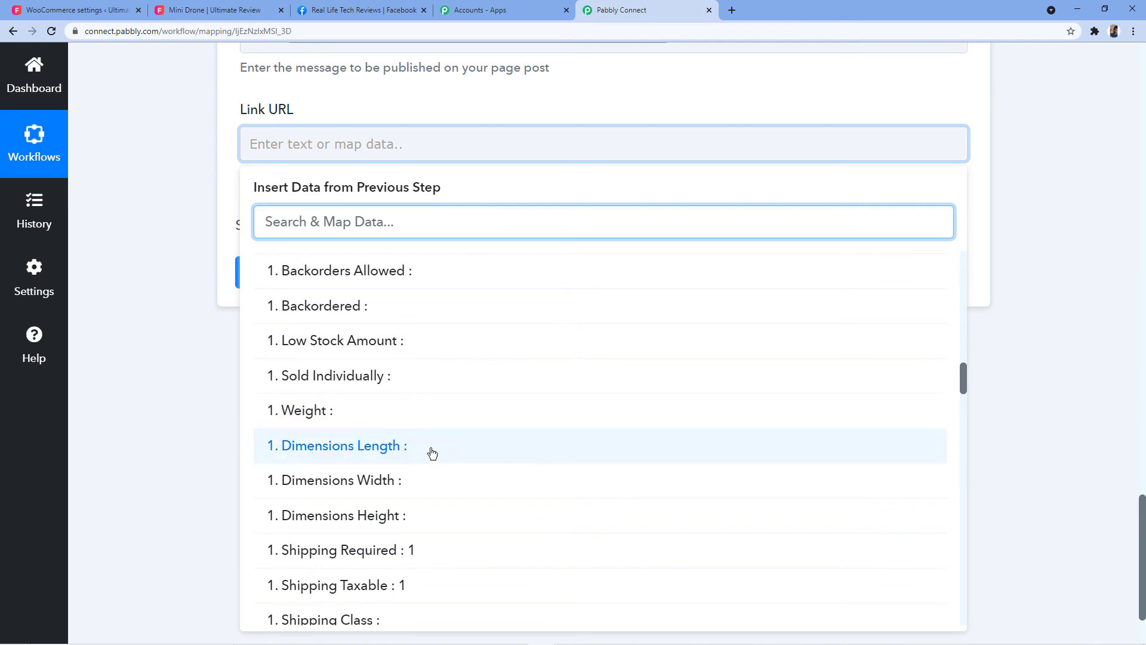
scroll(442, 455, down, 8)
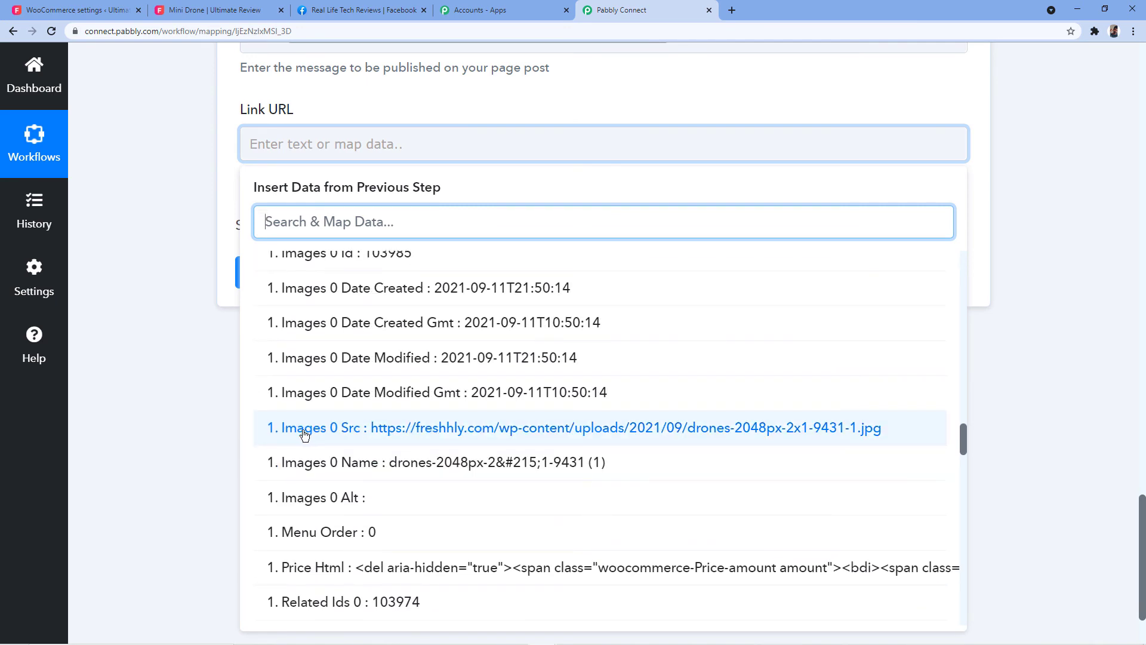
click(379, 427)
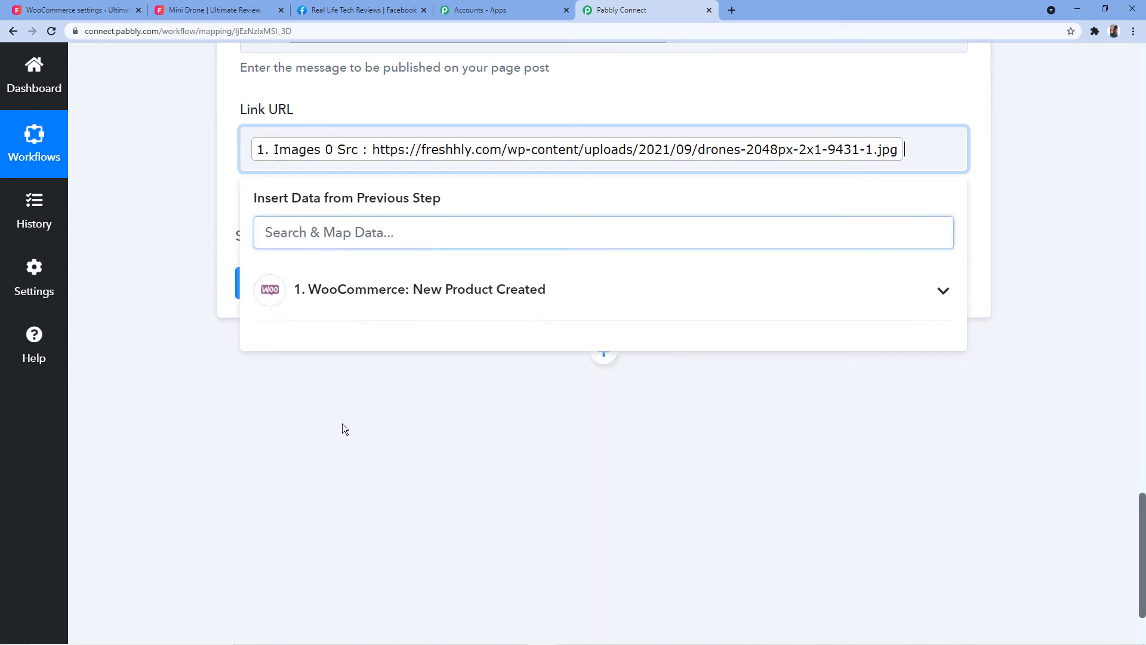
click(220, 378)
scroll(510, 264, up, 4)
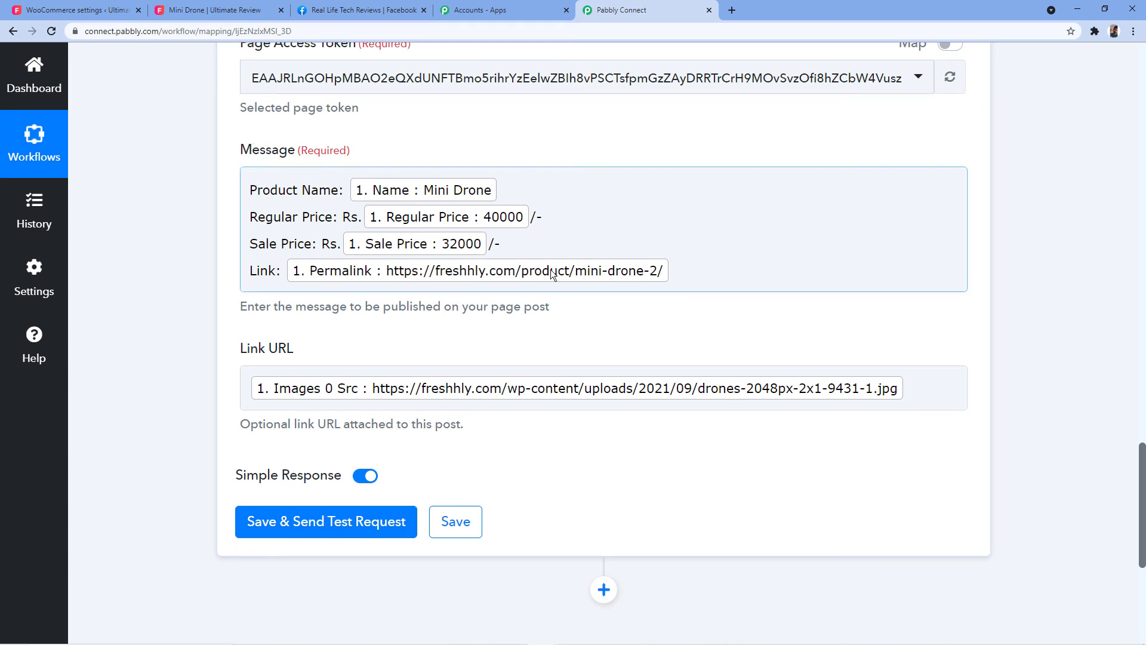
Step: Save the Facebook action and send a test request, and review the returned response and the mapped post fields
click(314, 531)
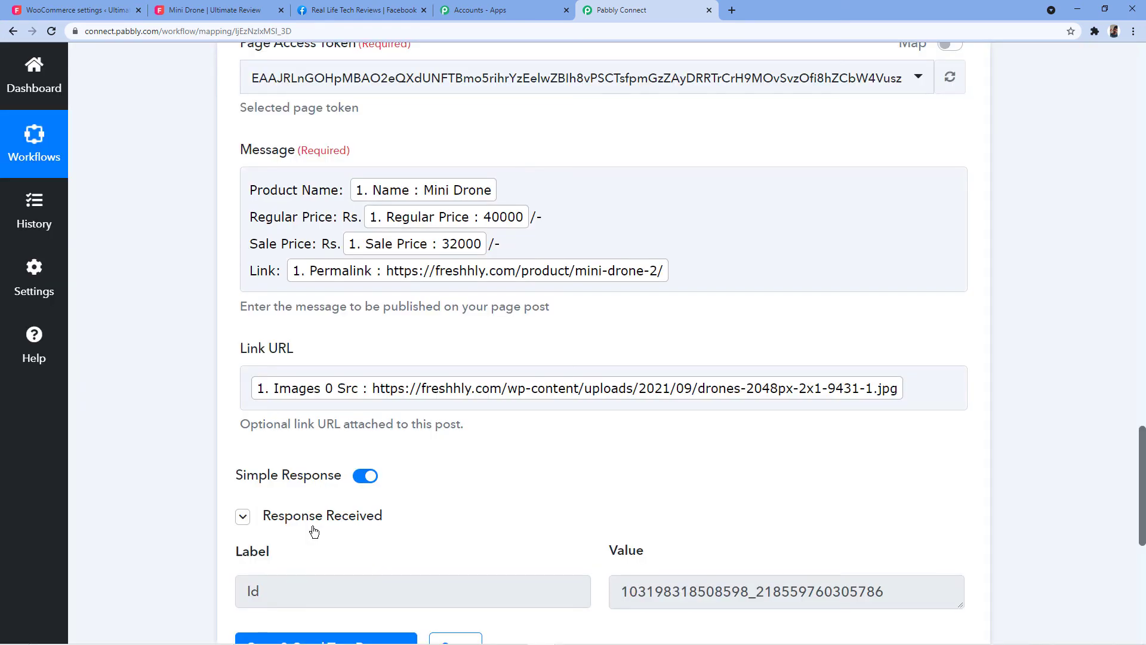
scroll(507, 443, down, 2)
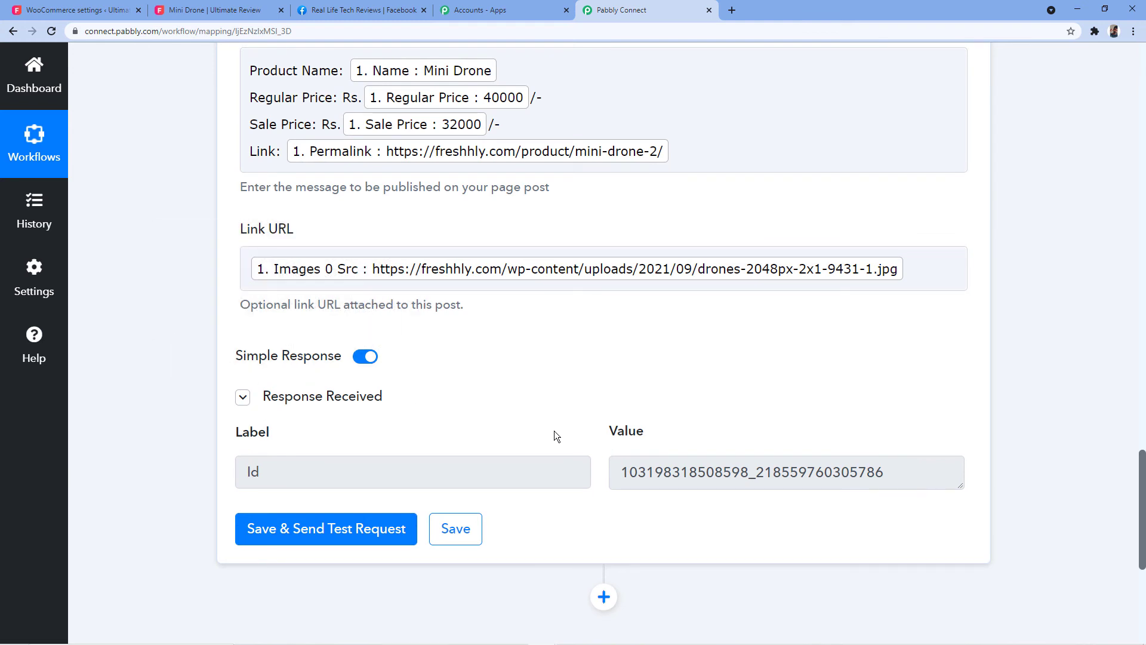
scroll(554, 429, up, 4)
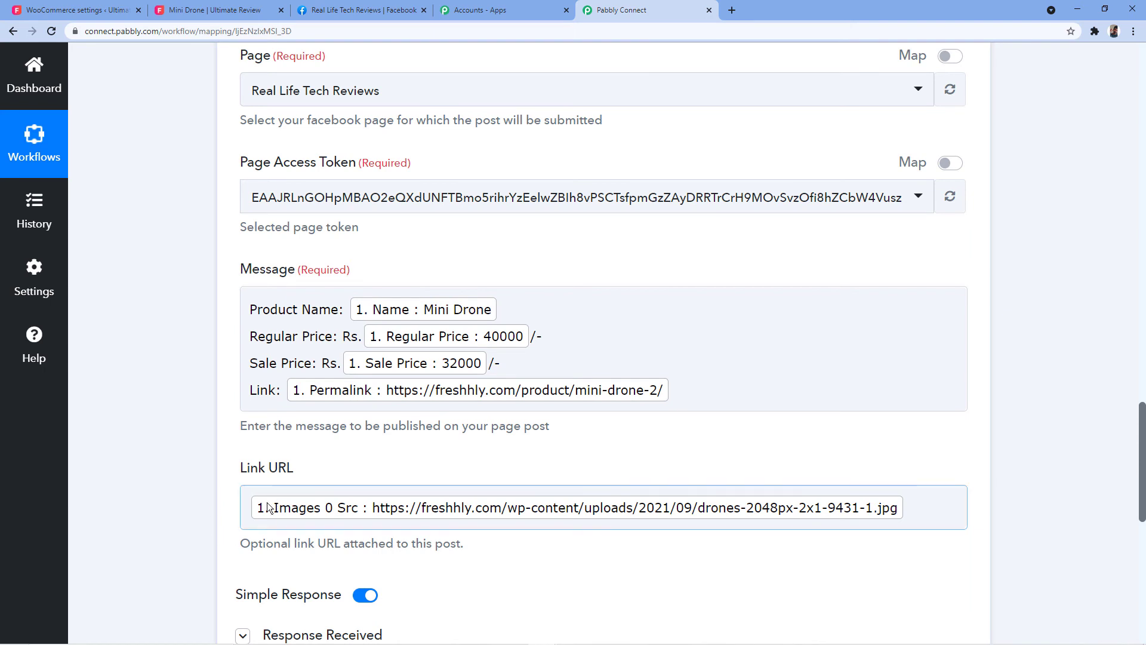
scroll(322, 358, up, 2)
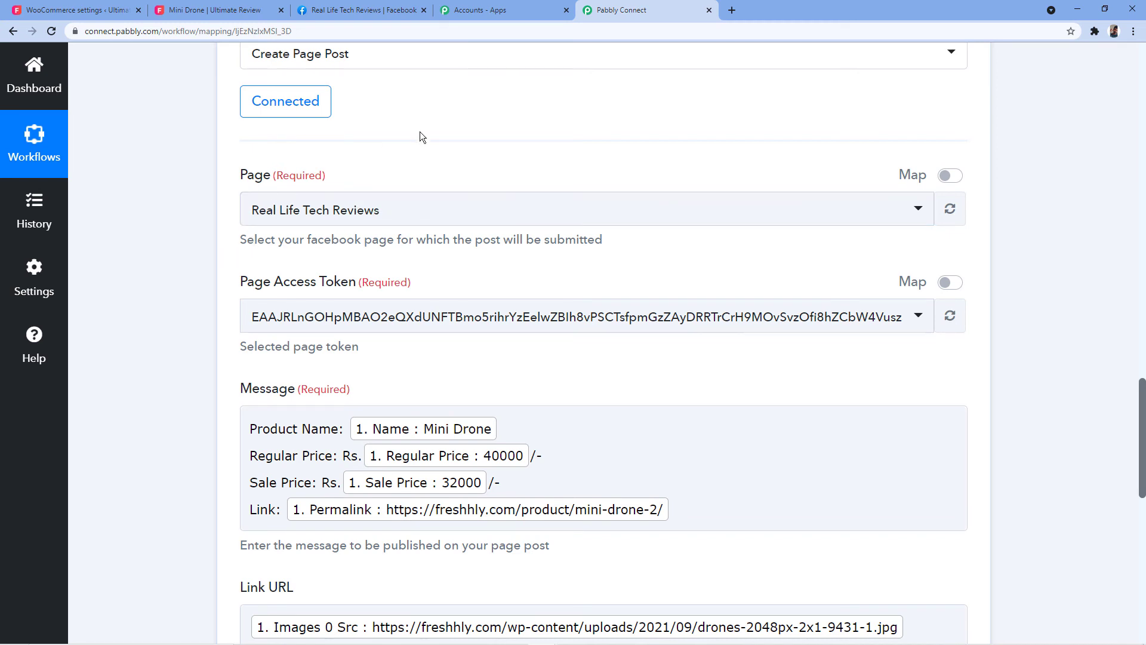
Step: Look at the store's Mini Drone page, switch to the Real Life Tech Reviews Facebook page, reload it and find the newest post
click(215, 10)
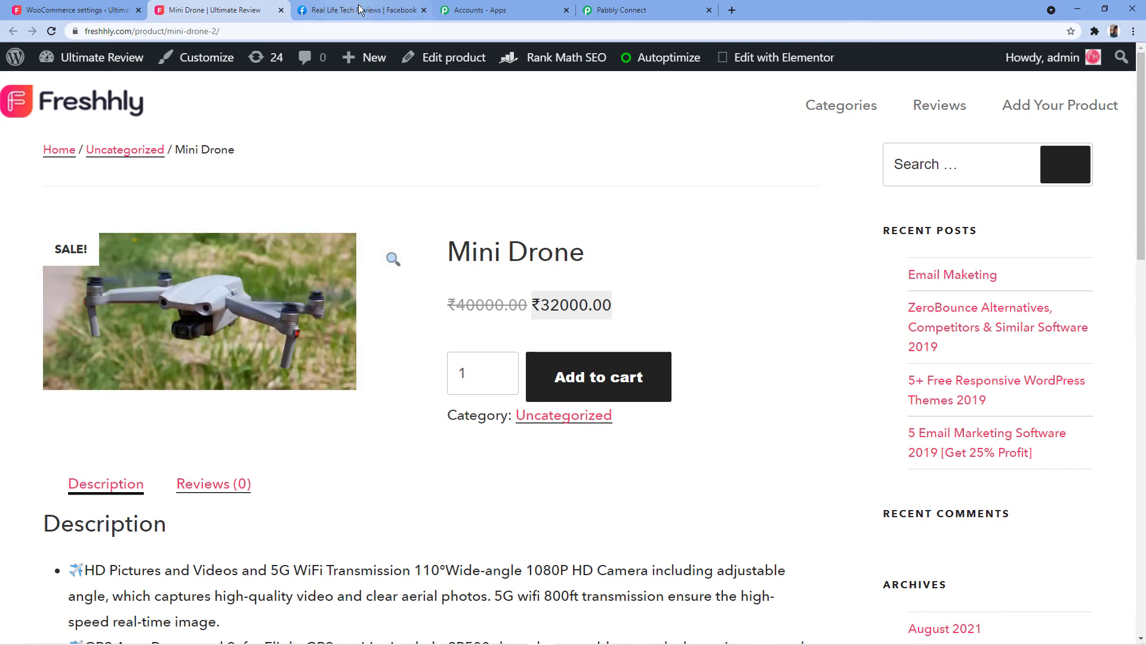
click(377, 5)
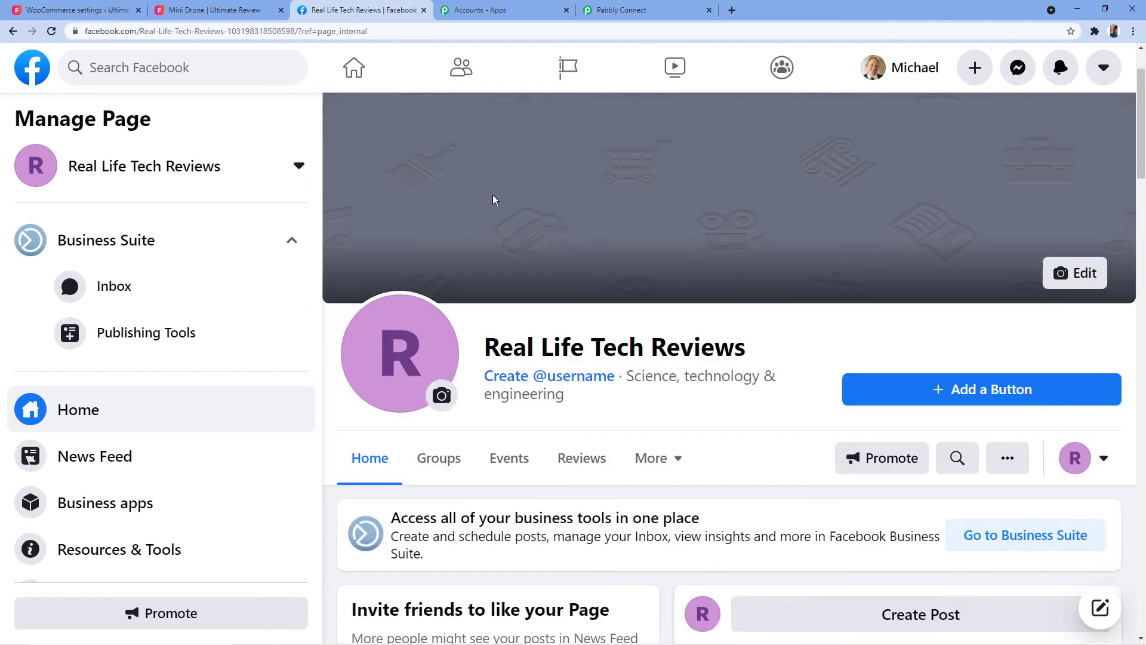
scroll(494, 198, down, 10)
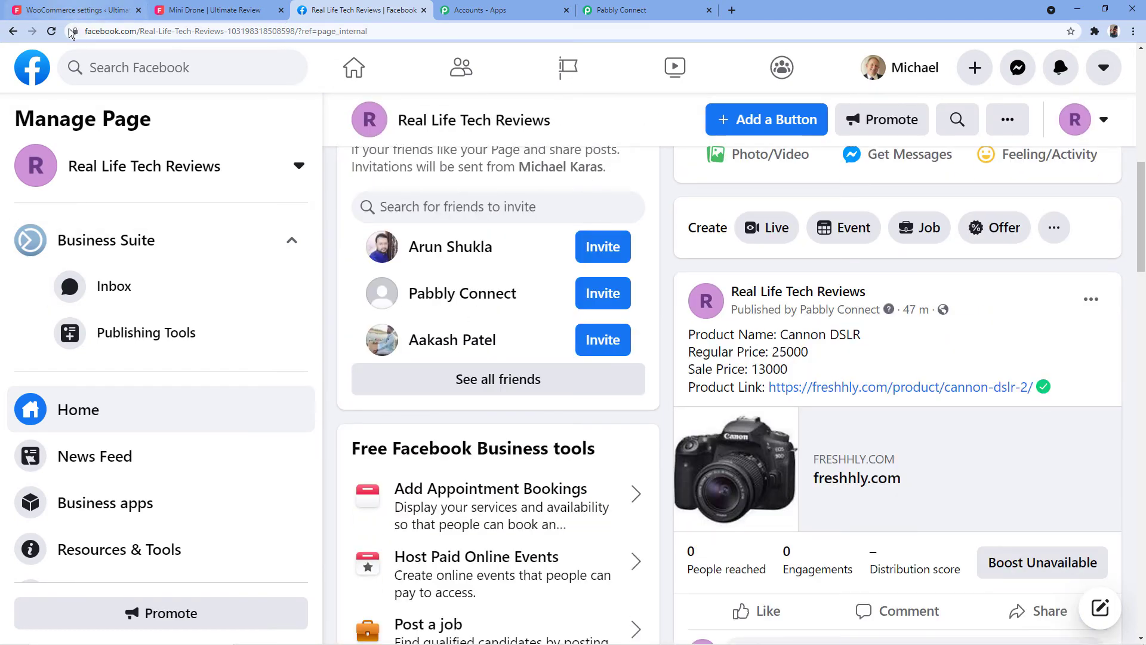
click(52, 32)
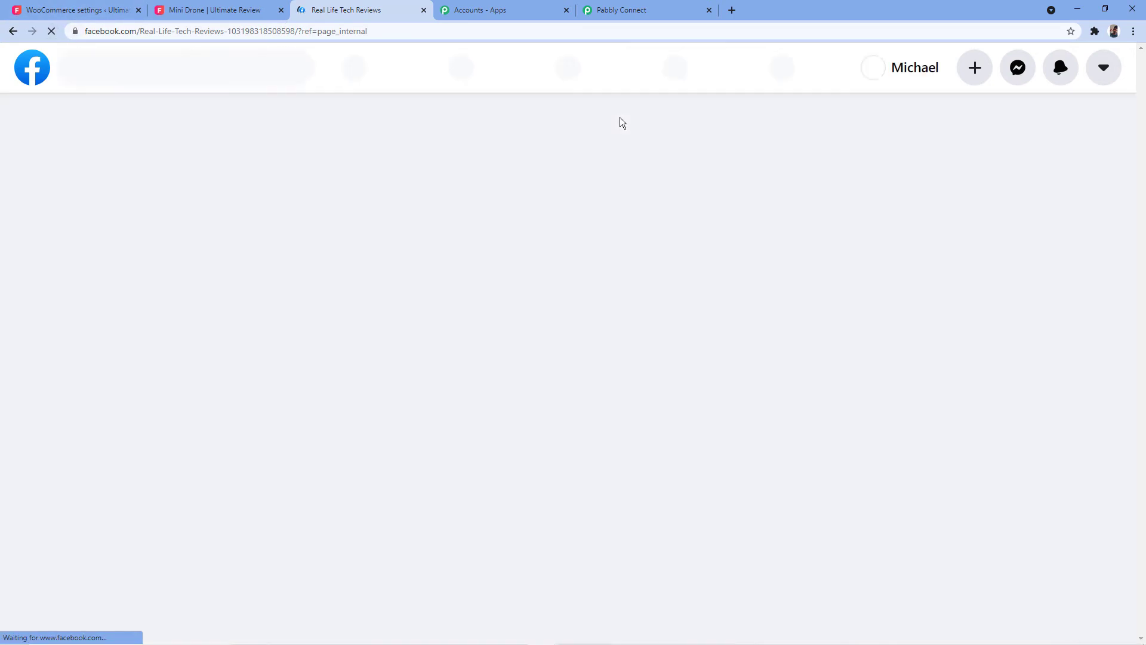
scroll(790, 307, down, 8)
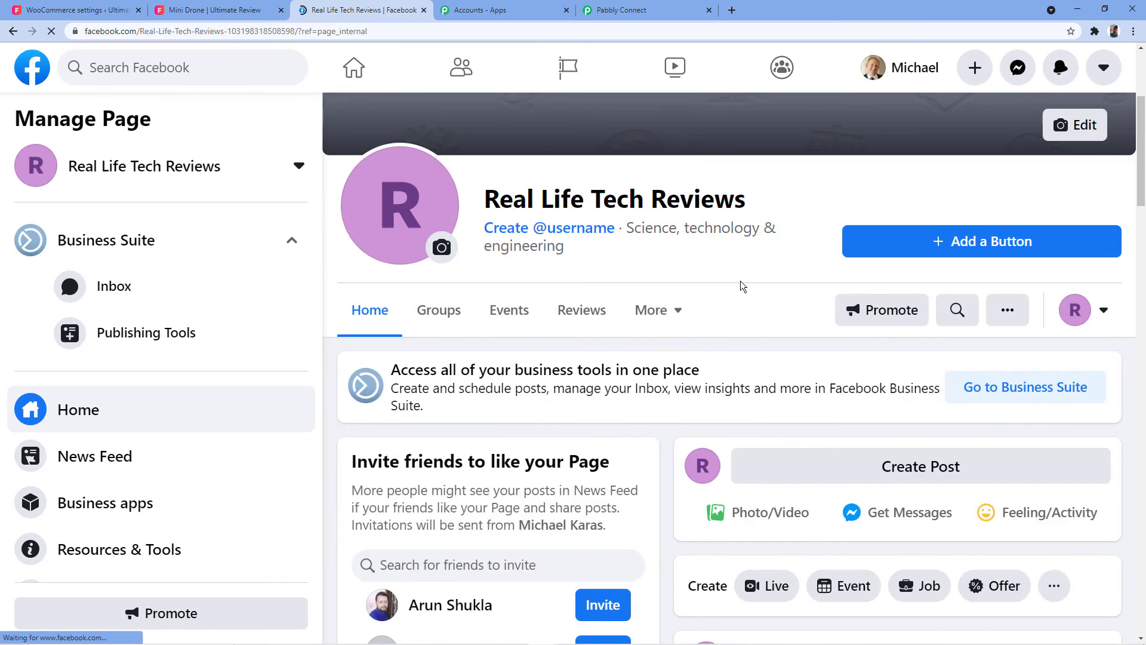
scroll(706, 253, down, 4)
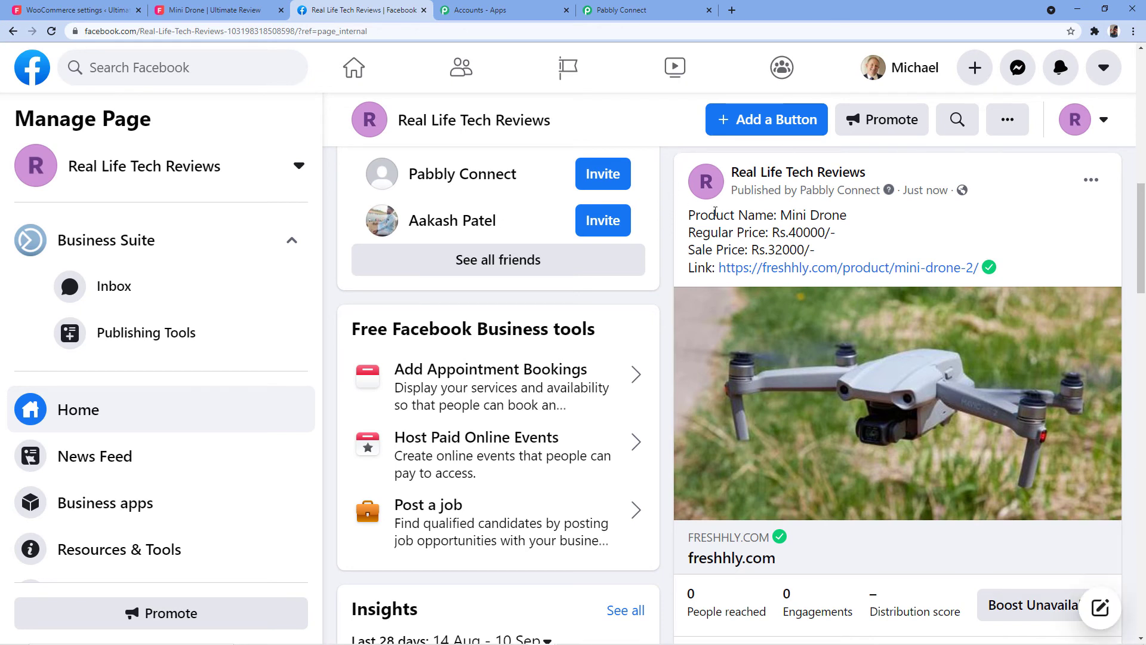
Step: Check the product name, regular price and sale price lines in the newest post on the Facebook page
drag(688, 215, 847, 216)
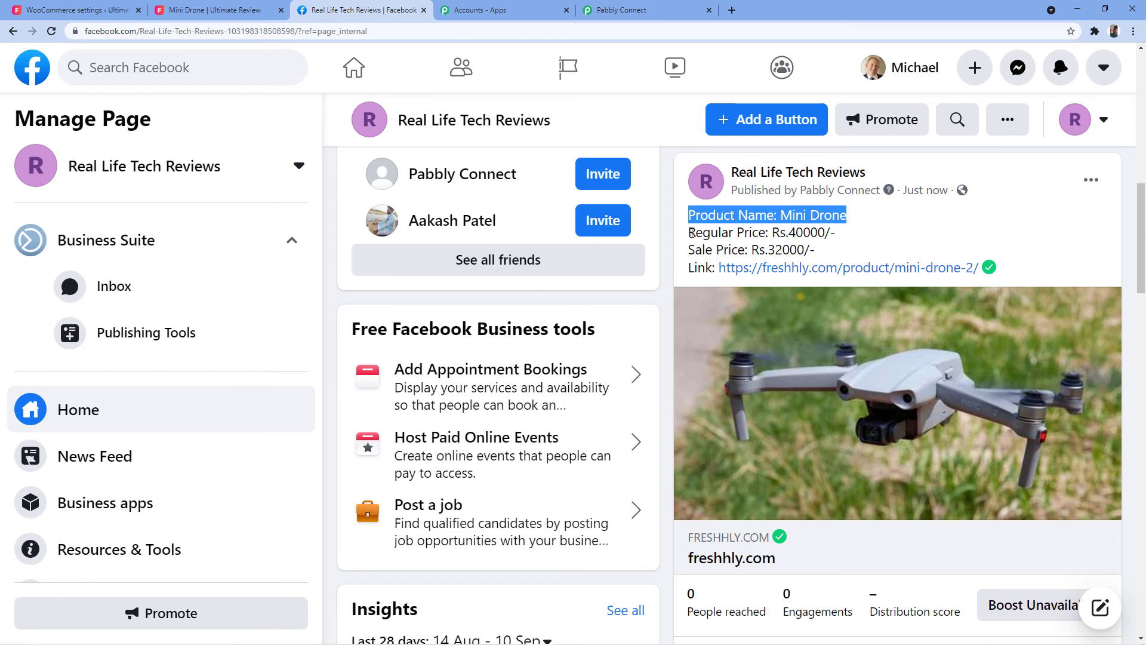
drag(690, 233, 835, 233)
drag(689, 249, 810, 251)
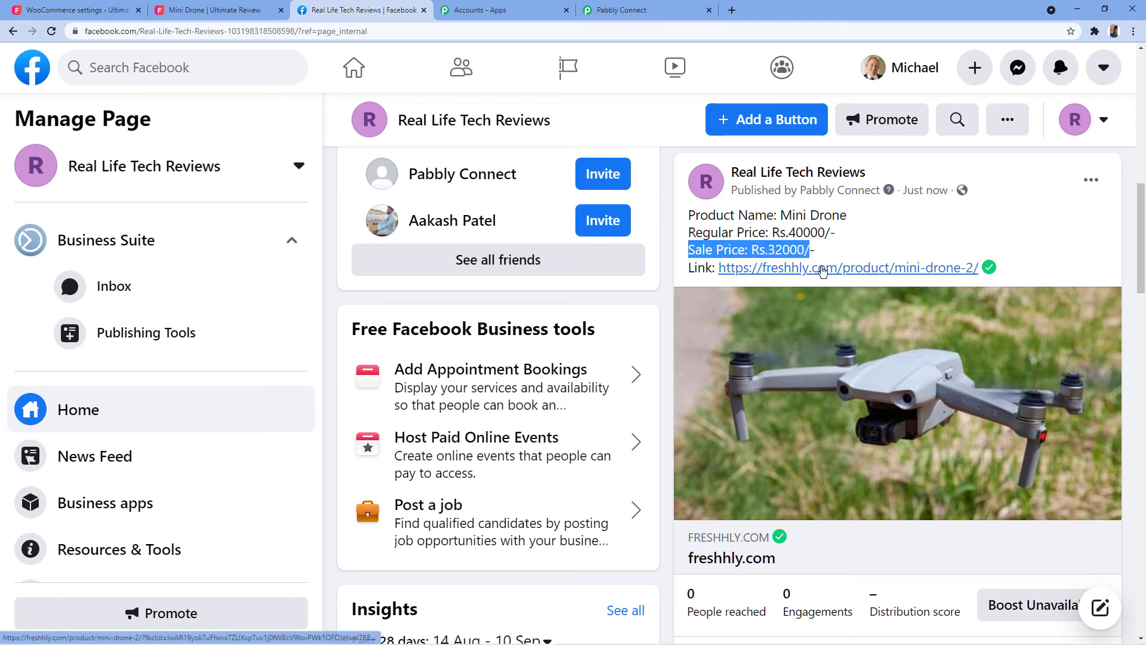
Step: Check the link and image in the newest Facebook post against the store's Mini Drone product page
right_click(819, 269)
click(661, 277)
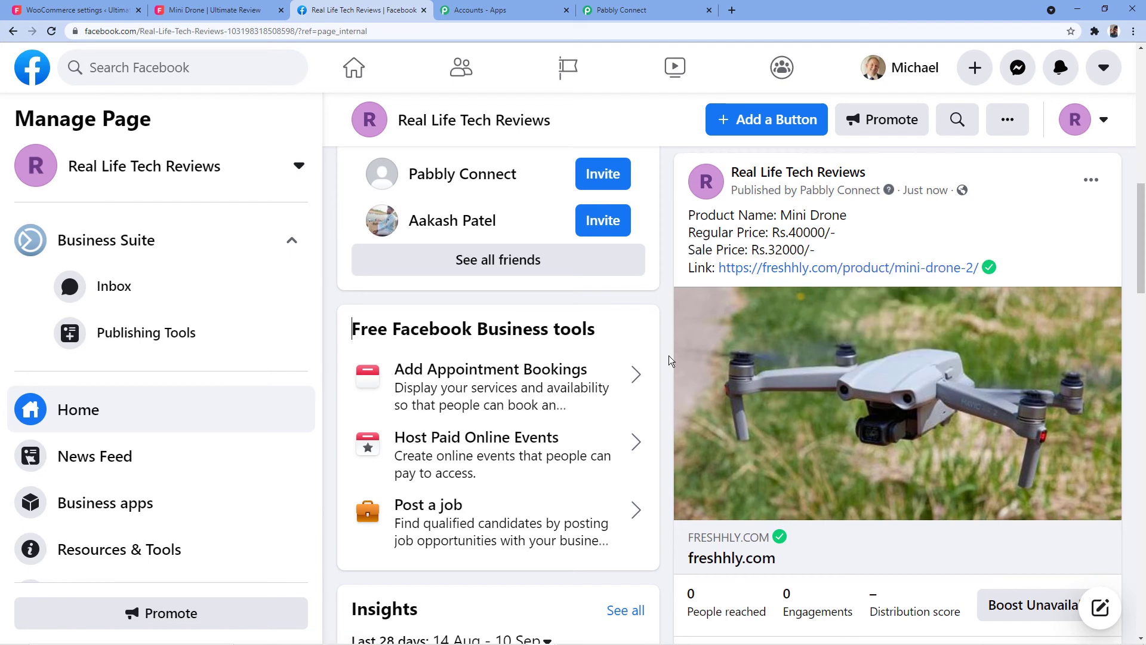
scroll(634, 481, down, 2)
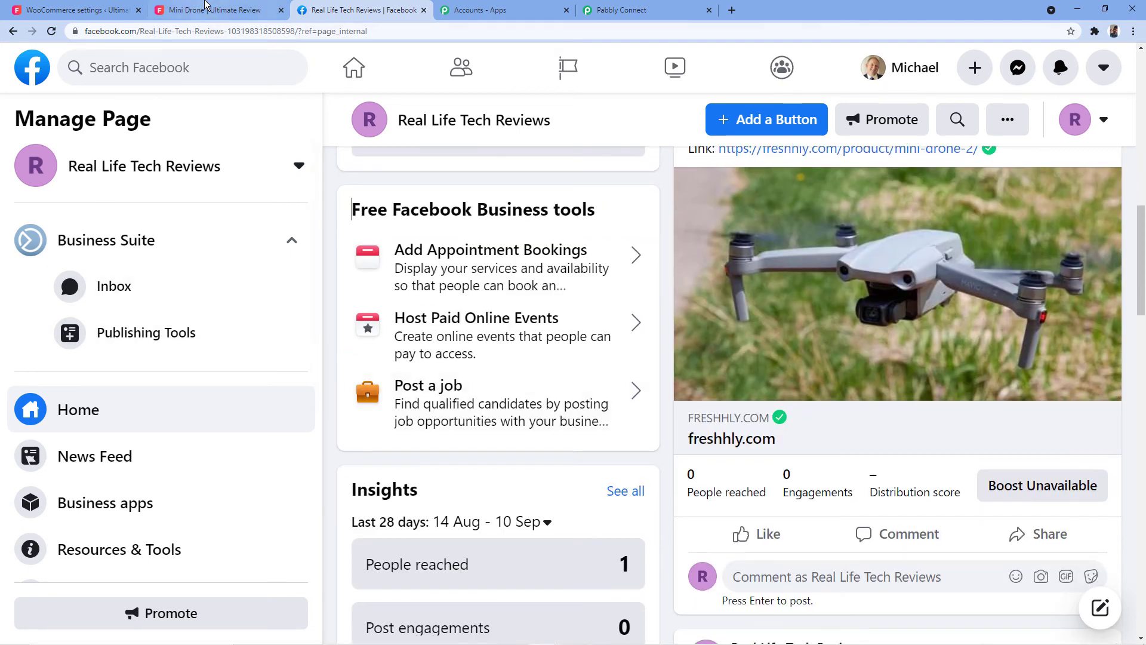
click(215, 10)
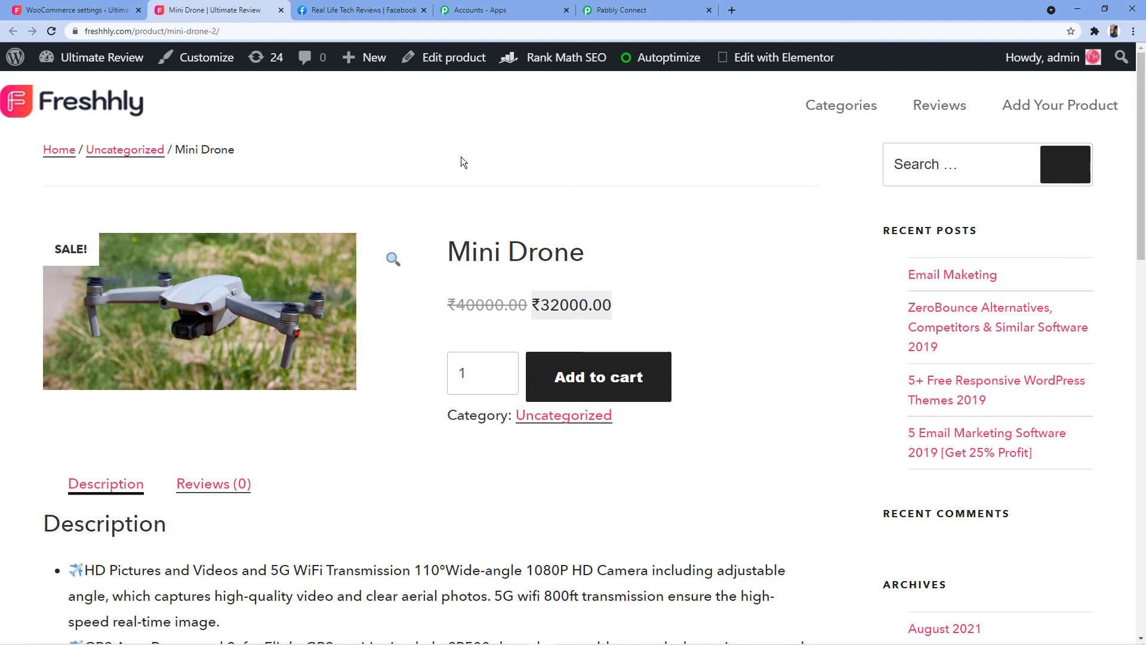
click(358, 11)
scroll(672, 216, up, 2)
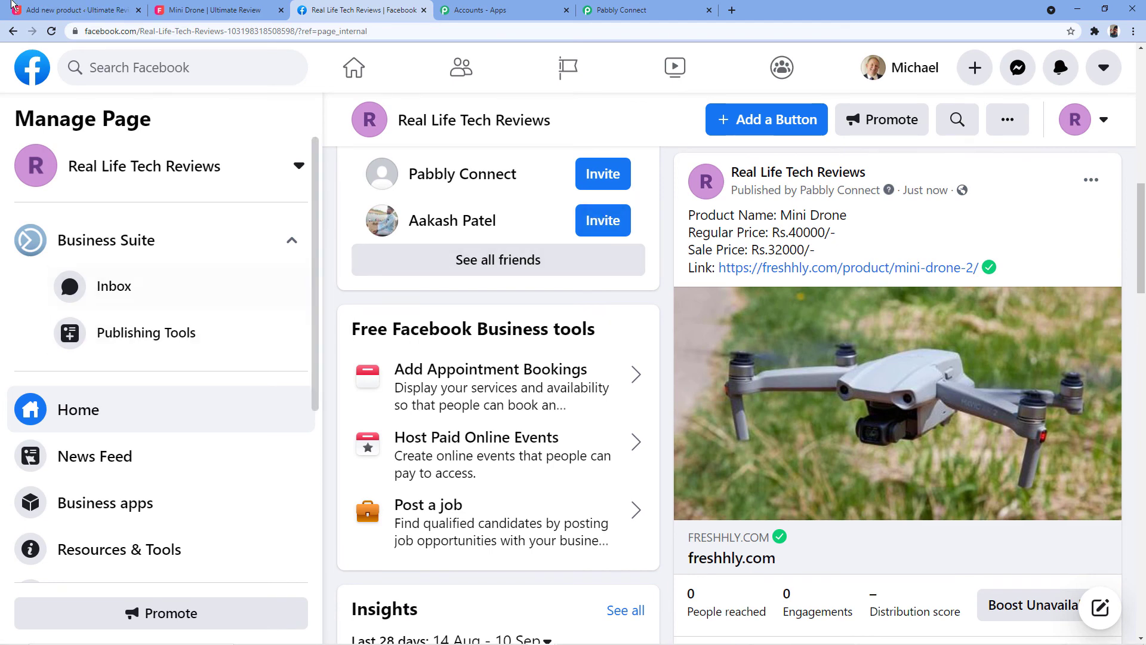
Step: Look over the store's new product form, then switch back to the newest post on the Real Life Tech Reviews Facebook page
click(104, 7)
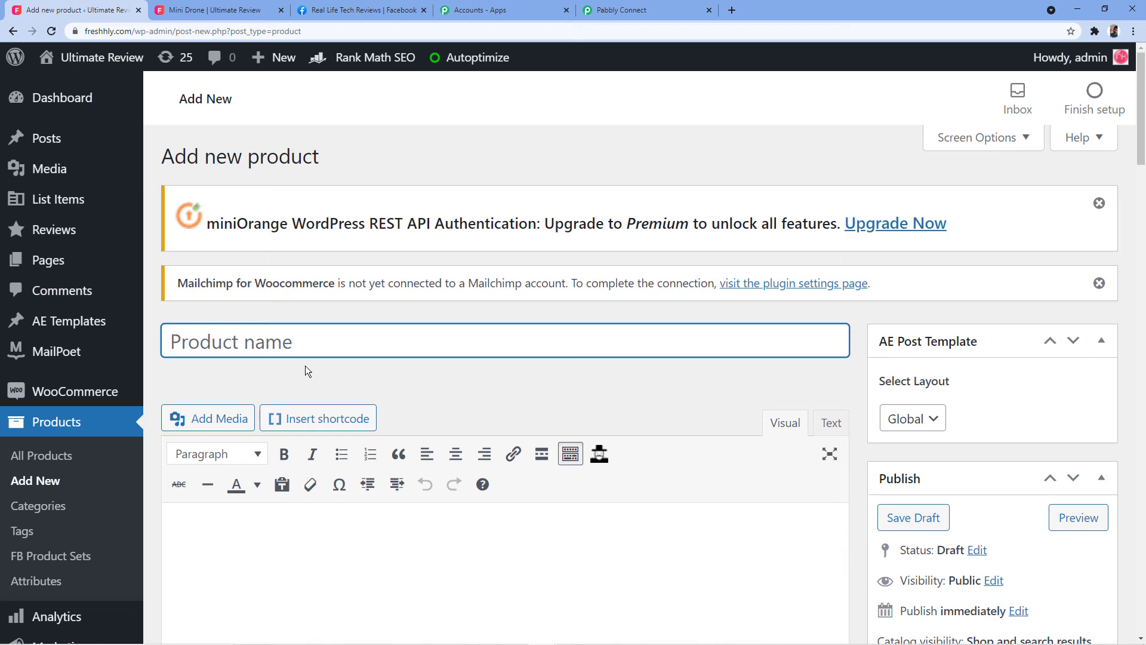
scroll(517, 352, down, 2)
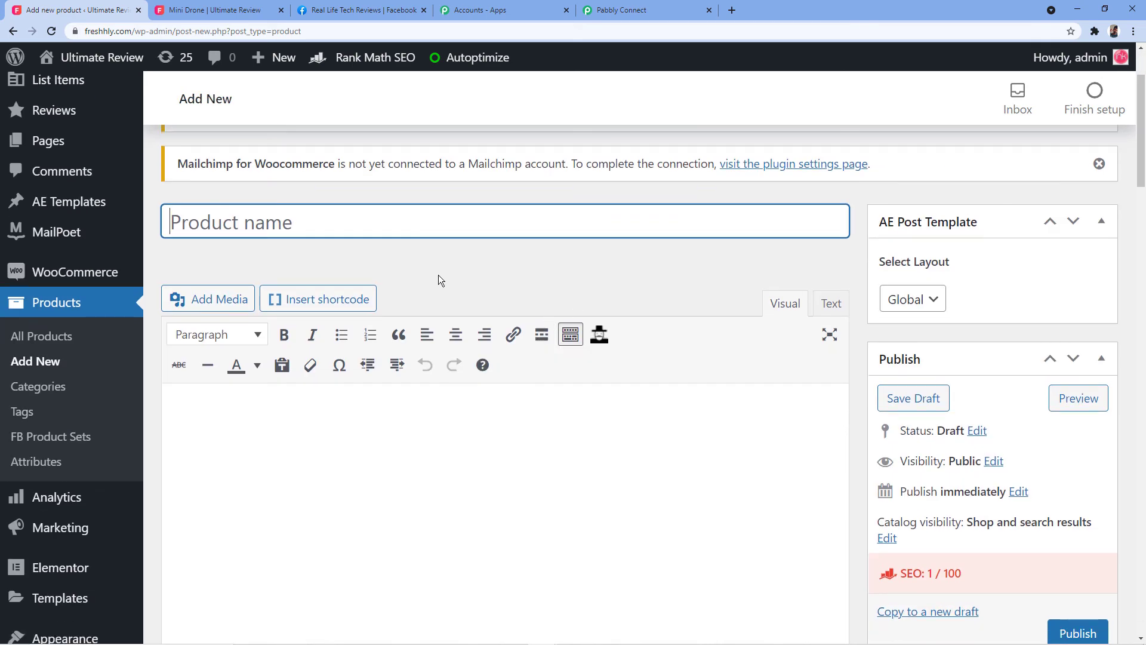
click(358, 11)
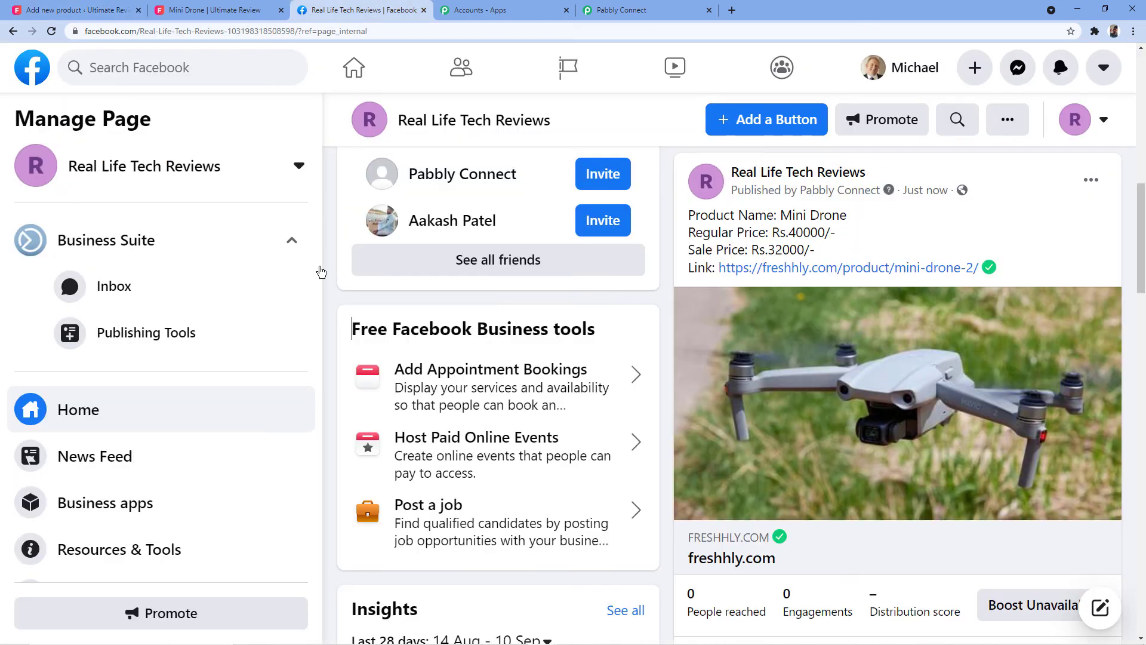
scroll(688, 229, up, 2)
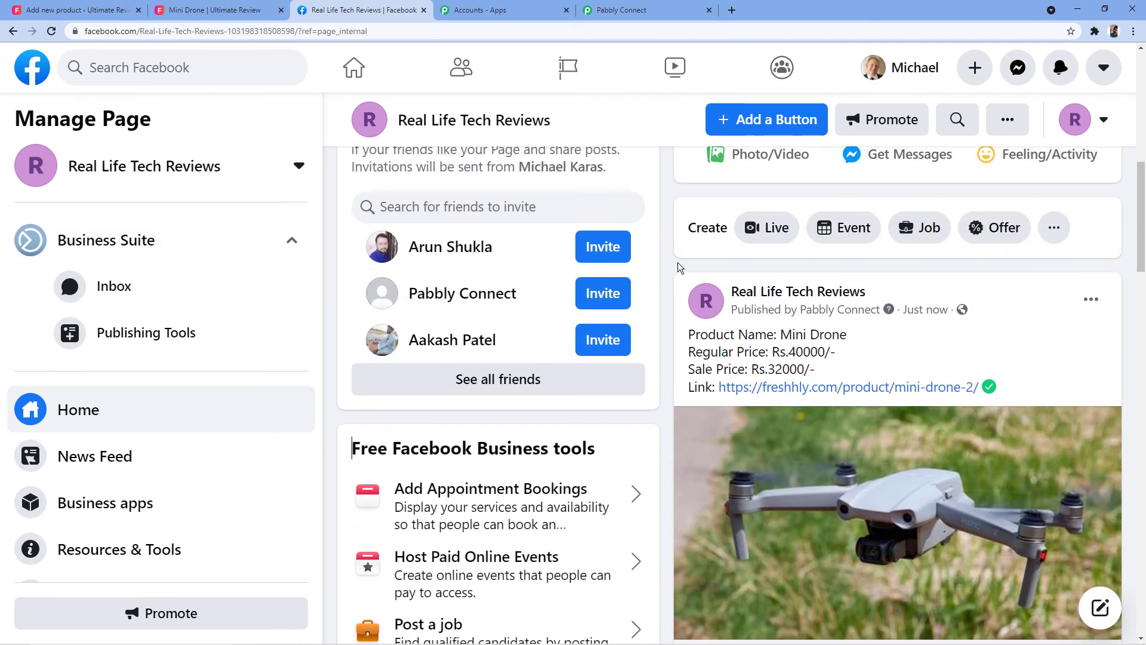
Step: Return to the HP Laptop product form in WordPress and set the regular price to 35000 and the sale price to 31000
click(88, 9)
scroll(325, 263, up, 2)
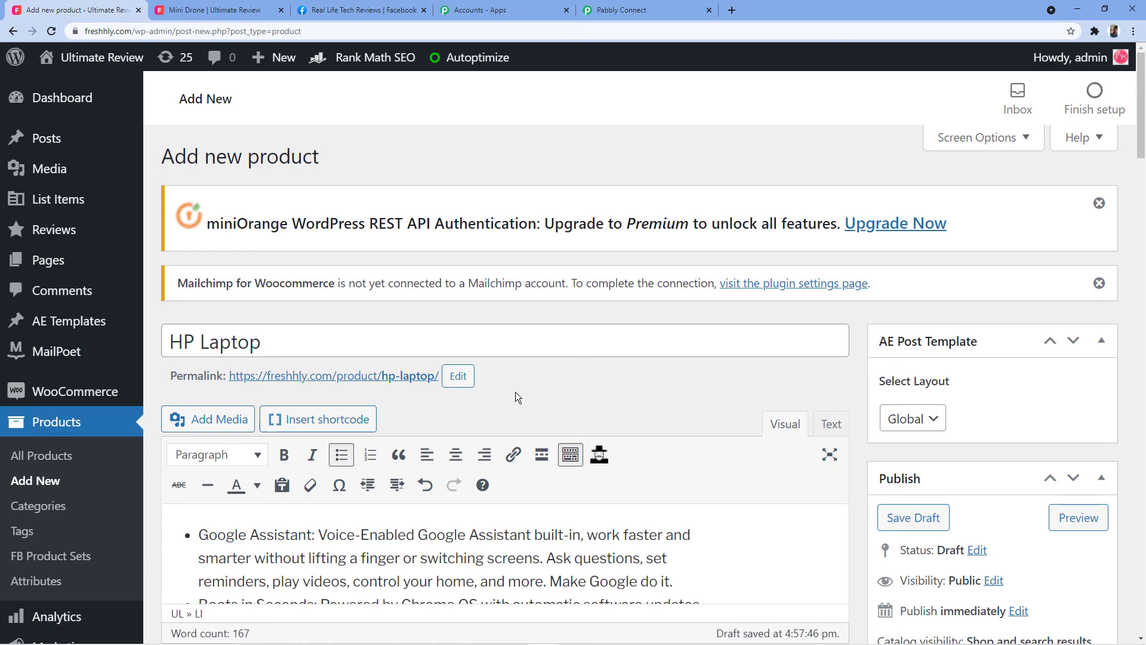
scroll(518, 406, down, 6)
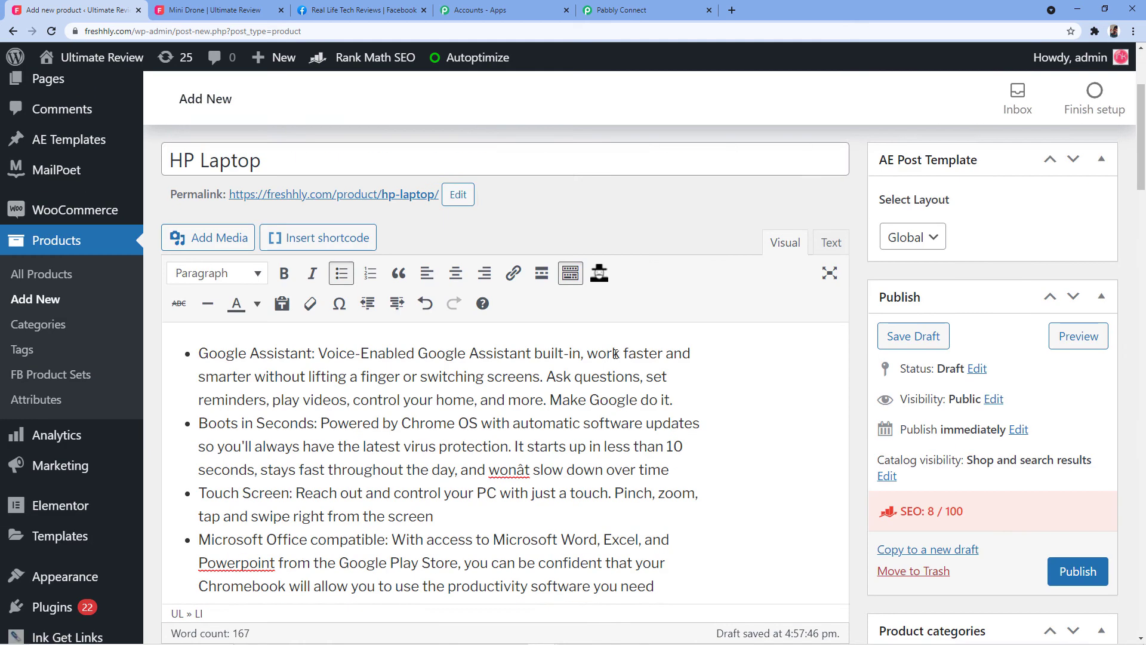
scroll(673, 348, down, 6)
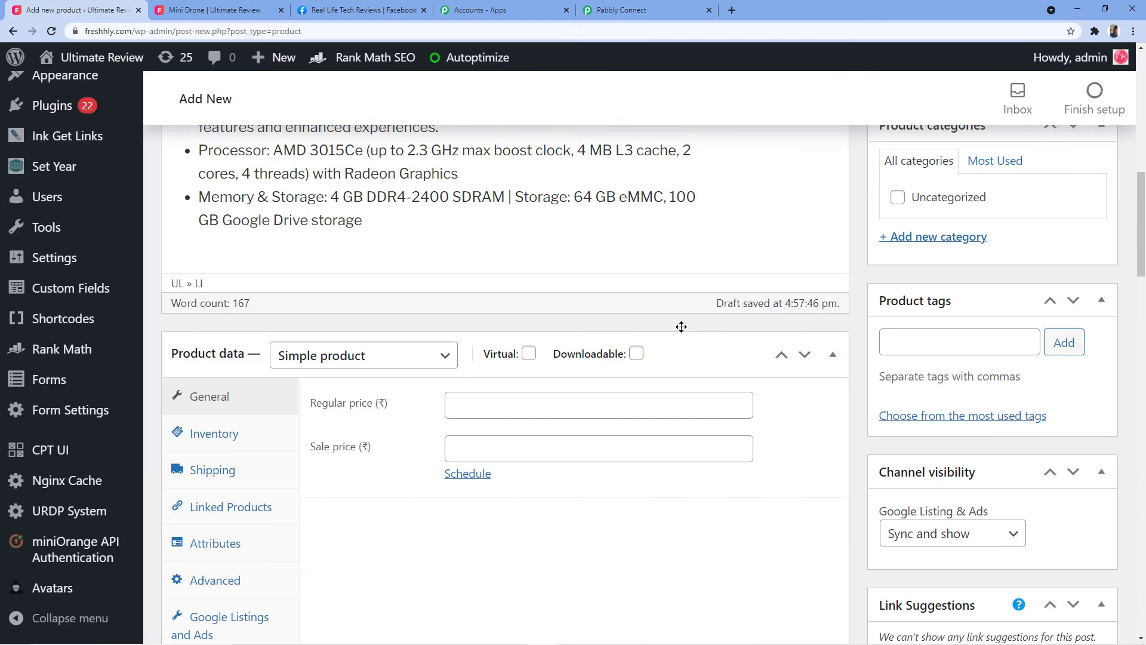
click(496, 382)
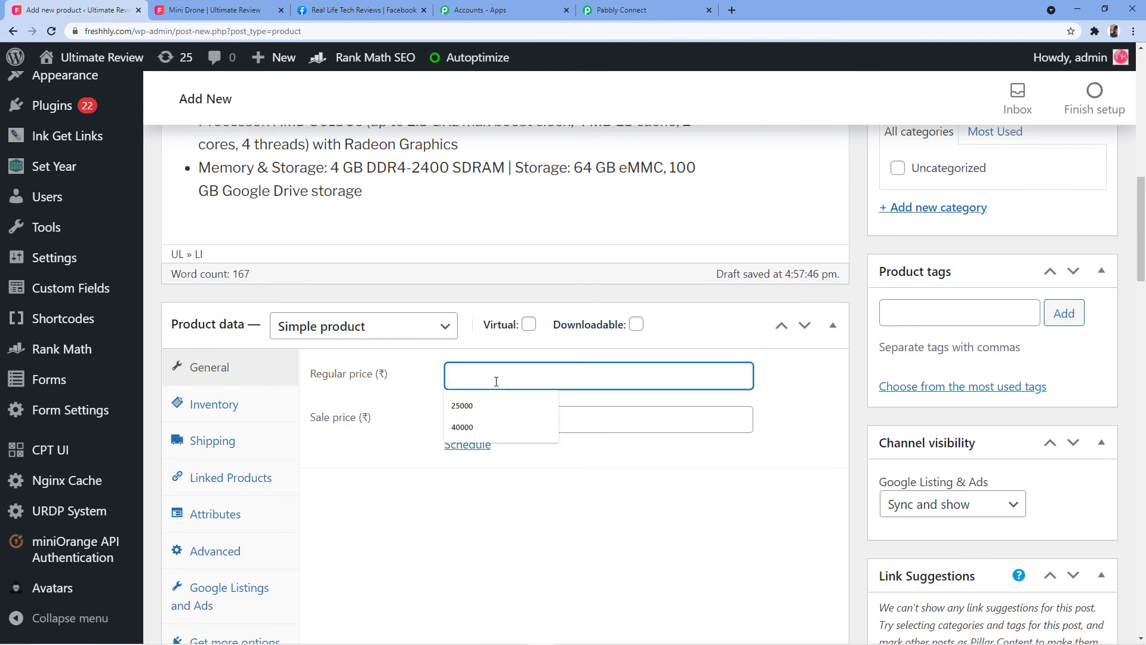
text(4)
key(BackSpace)
text(500)
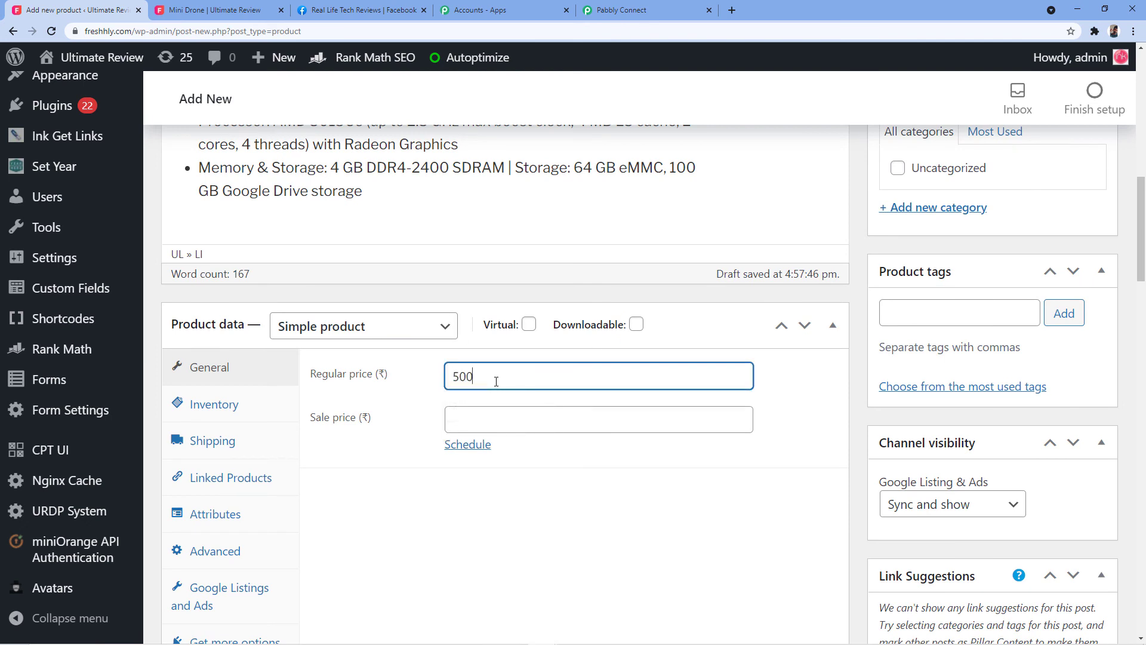
key(BackSpace)
key(BackSpace)
key(BackSpace)
text(35000)
key(Tab)
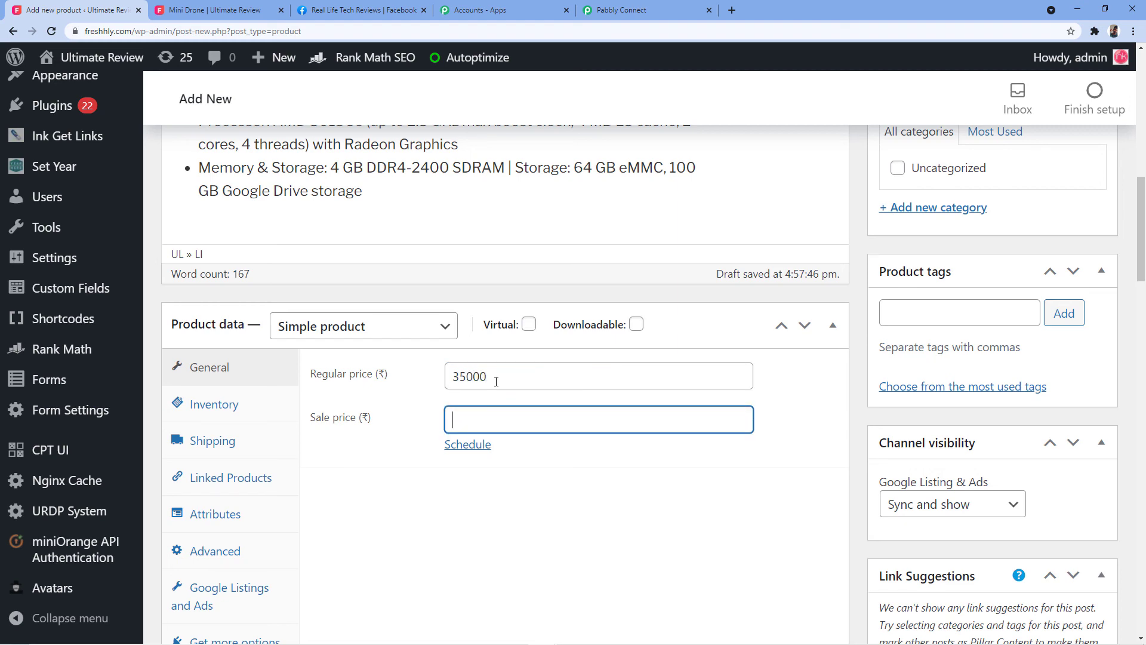
text(31000)
Step: Check the product image of the HP Laptop and publish the product
scroll(576, 351, down, 8)
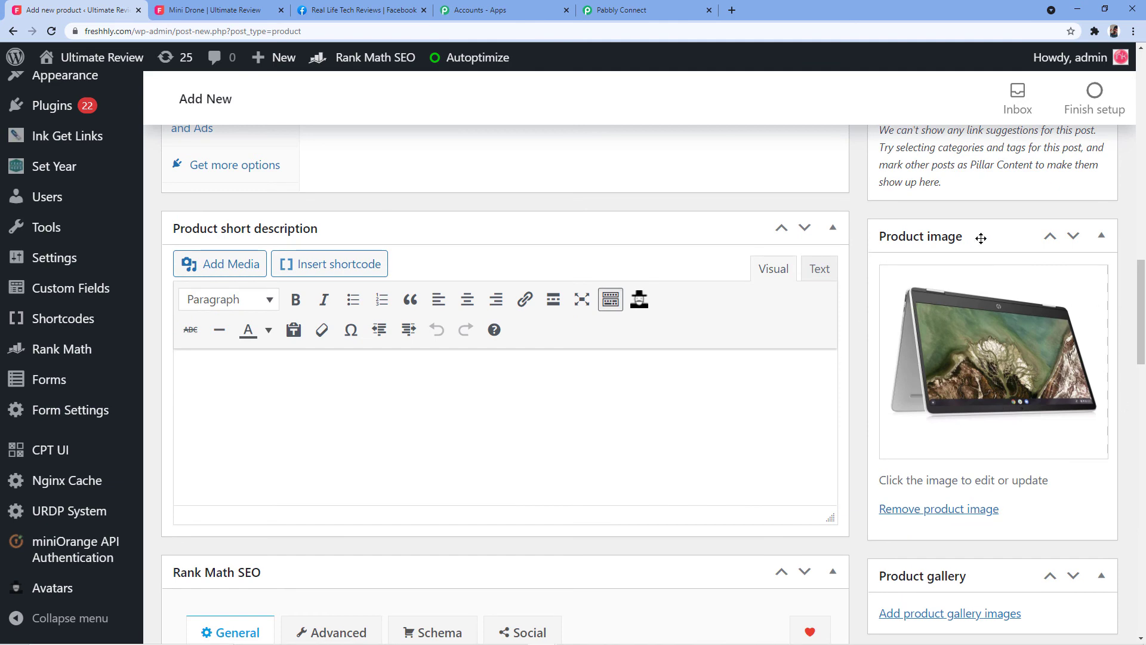
scroll(845, 271, up, 10)
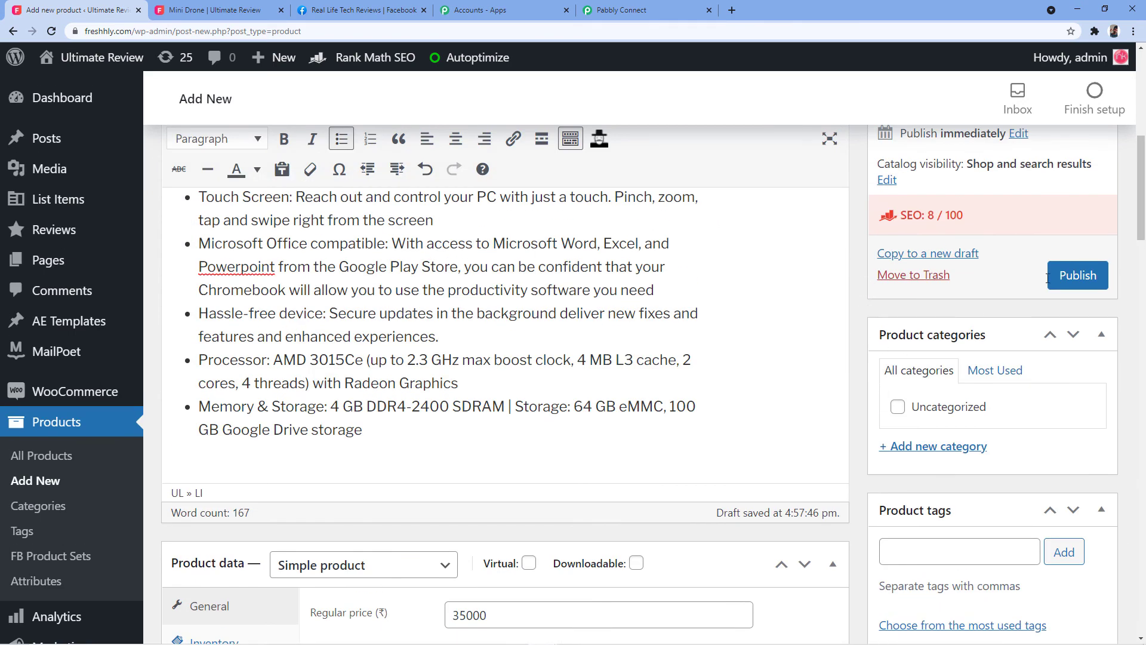
click(1079, 276)
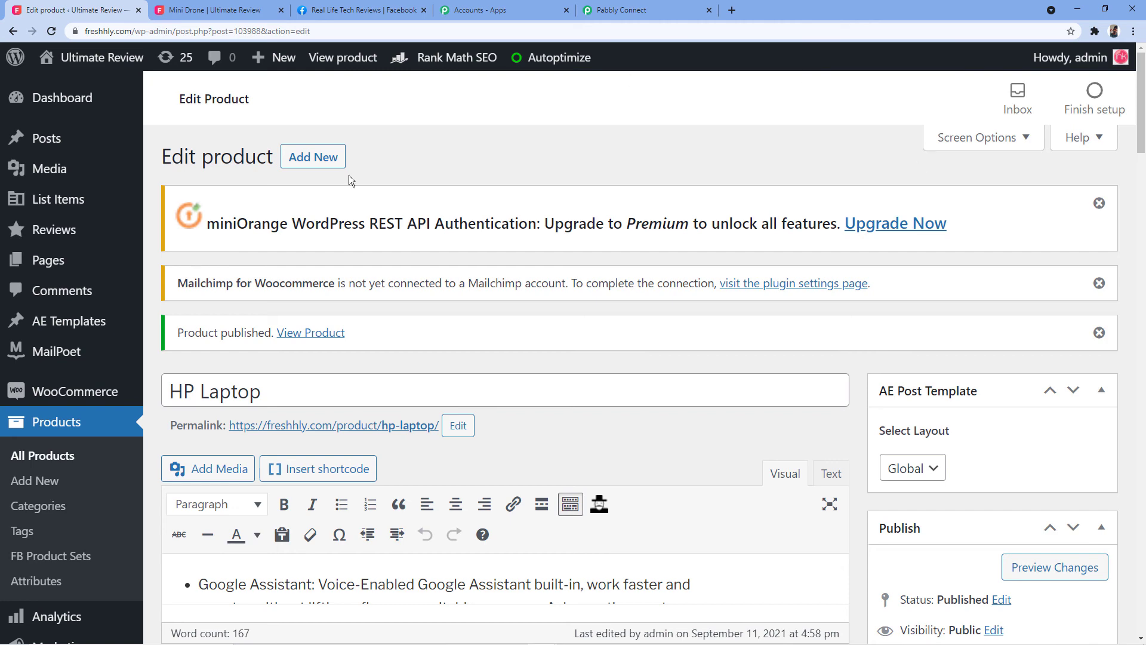
Step: Open the HP Laptop permalink in a new browser tab and view the product page
right_click(349, 426)
click(388, 435)
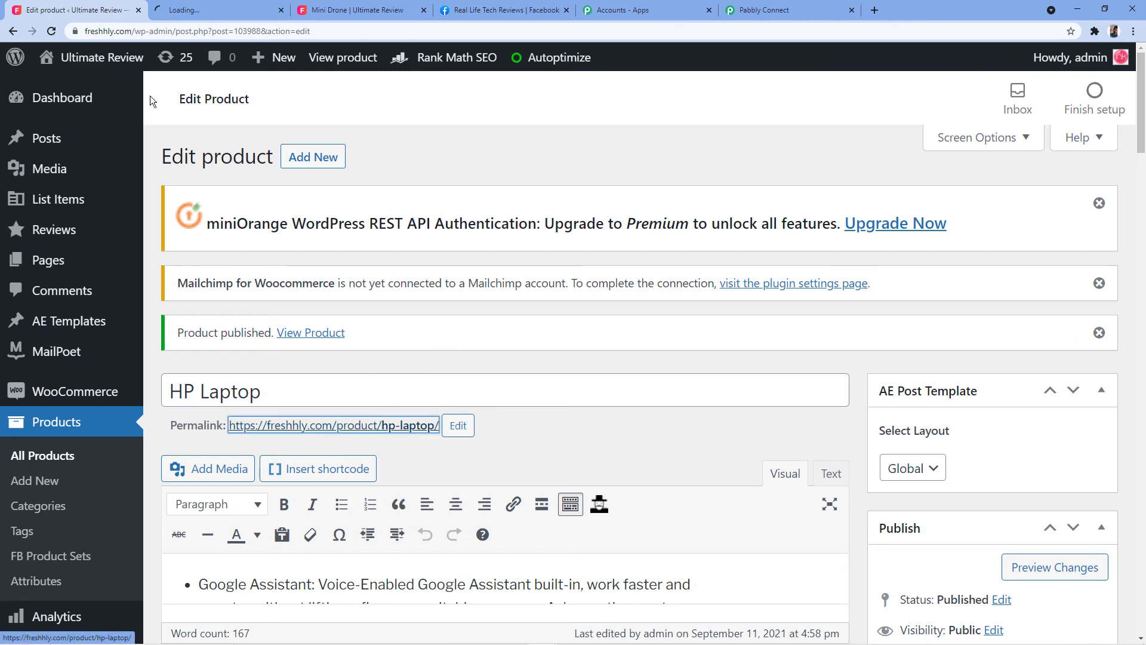
click(215, 11)
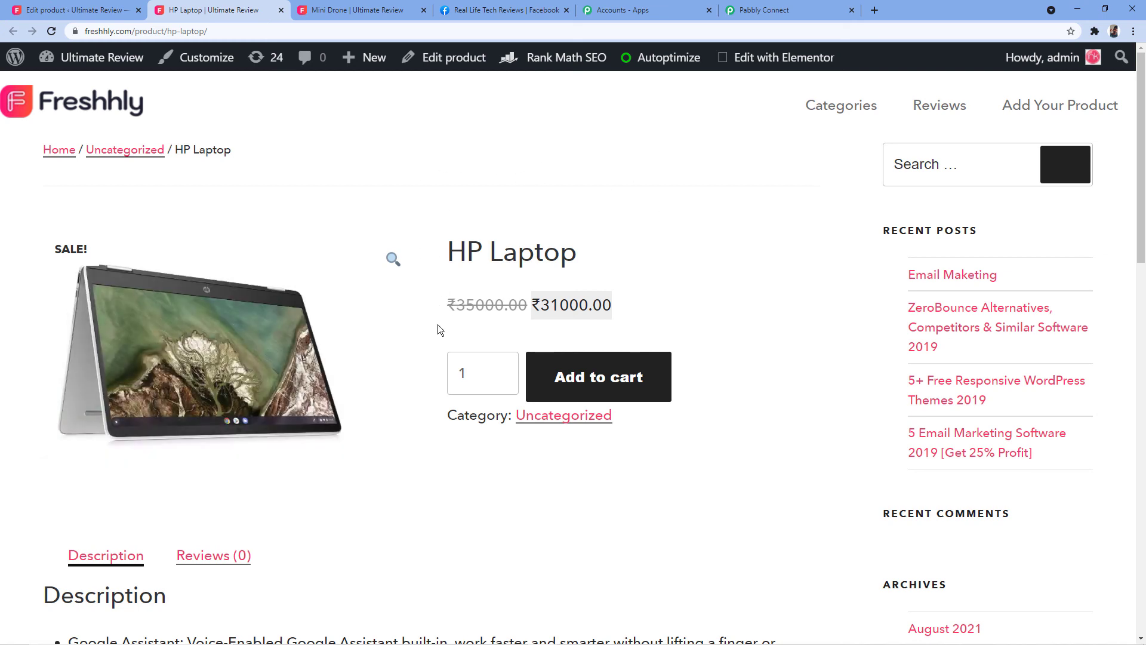
Step: Switch to the Real Life Tech Reviews Facebook page, reload it and compare its newest post with the store's HP Laptop page
click(507, 10)
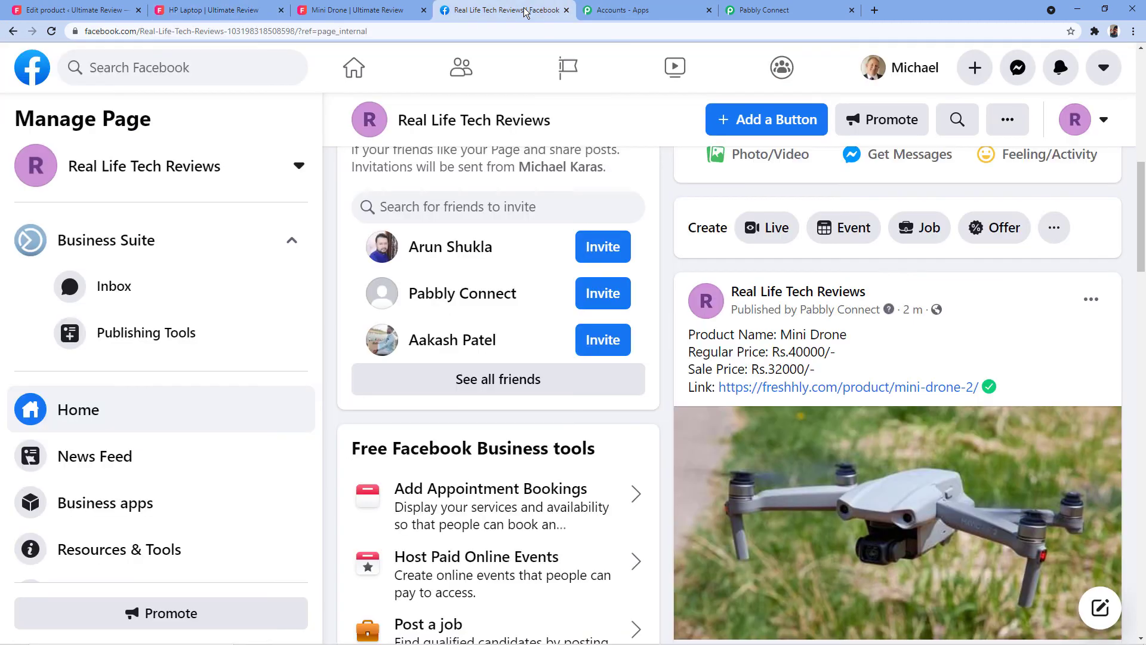
scroll(505, 145, up, 8)
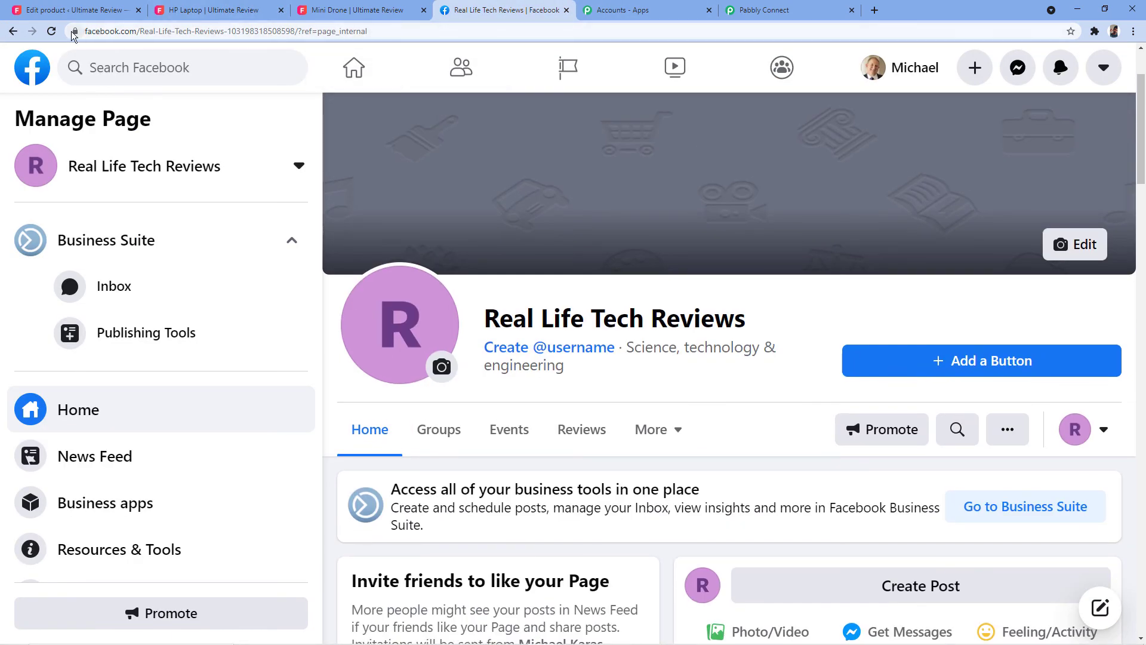
click(51, 32)
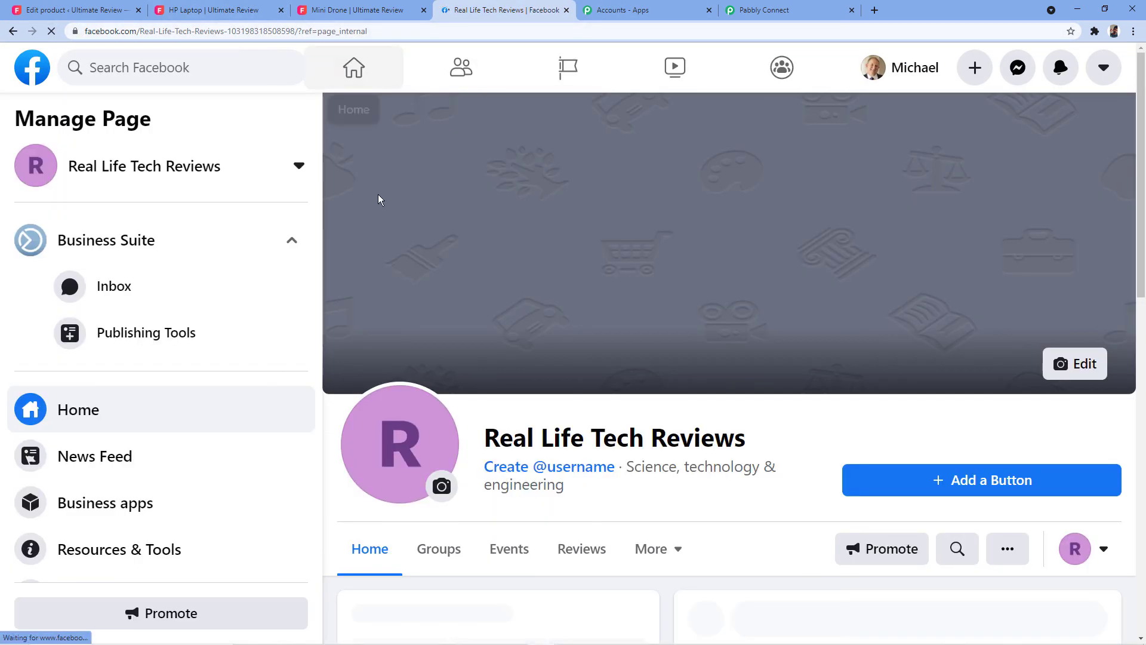
scroll(715, 284, down, 8)
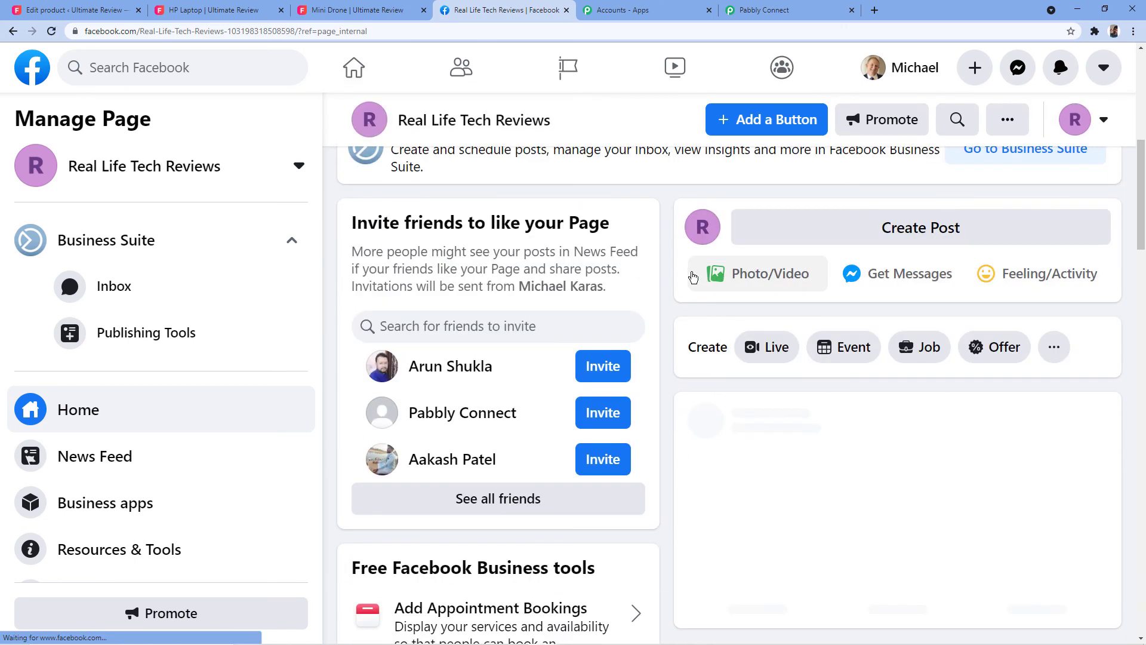
scroll(687, 276, down, 2)
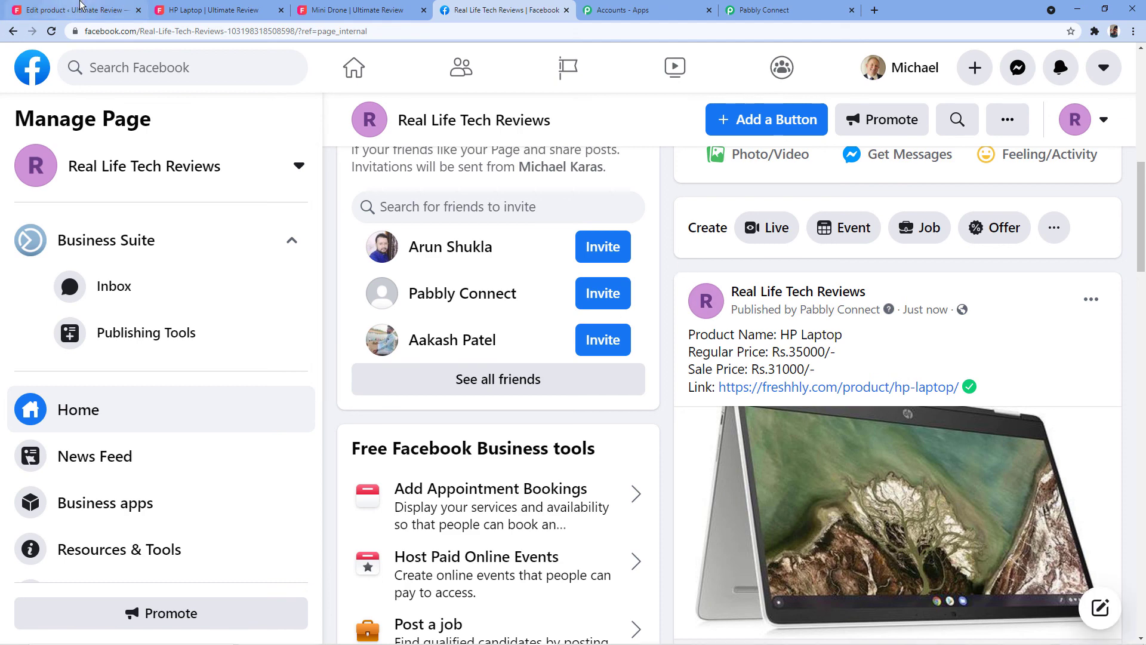
click(205, 10)
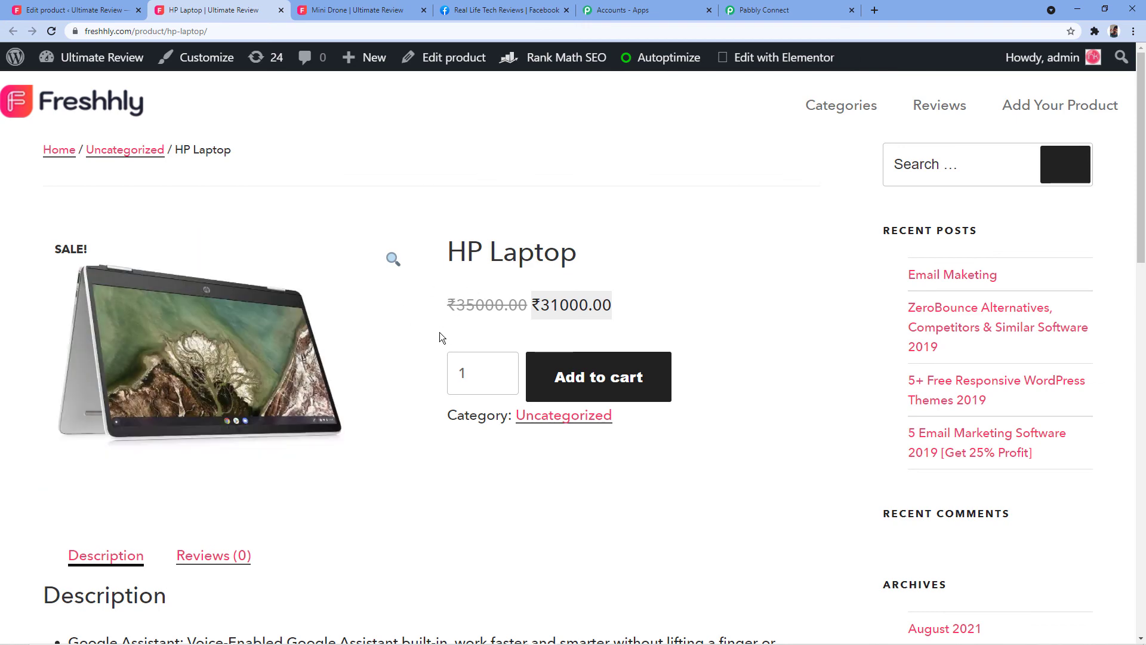
click(513, 9)
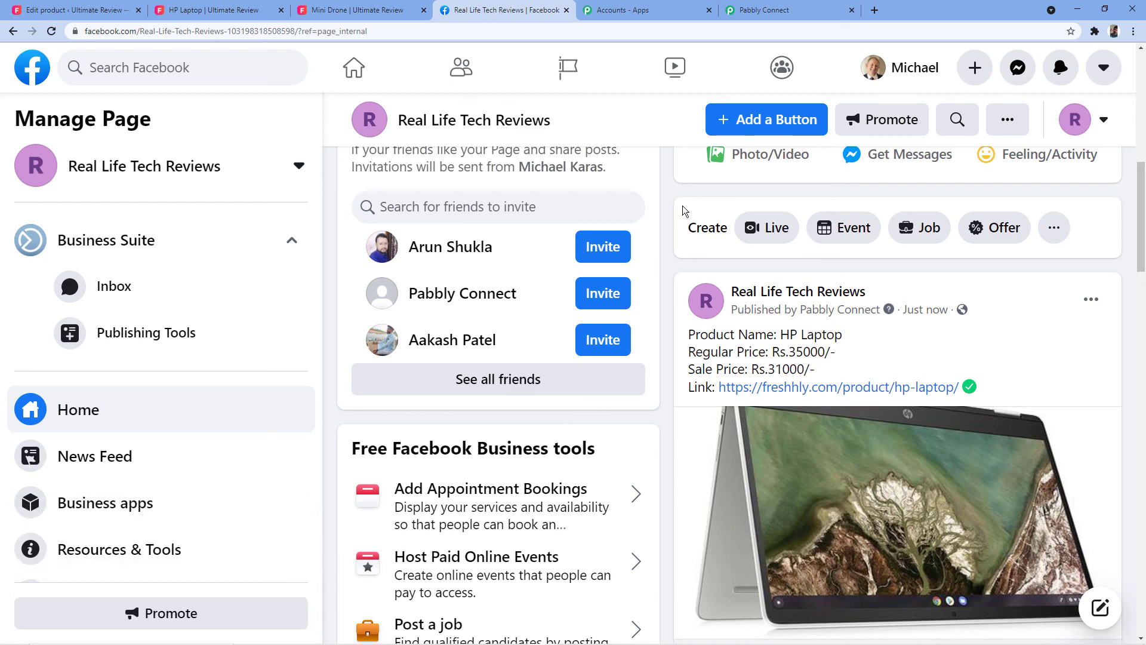
Step: Switch to Pabbly Connect, look over the WooCommerce to Facebook workflow and collapse its expanded WooCommerce trigger
click(834, 9)
scroll(605, 358, up, 6)
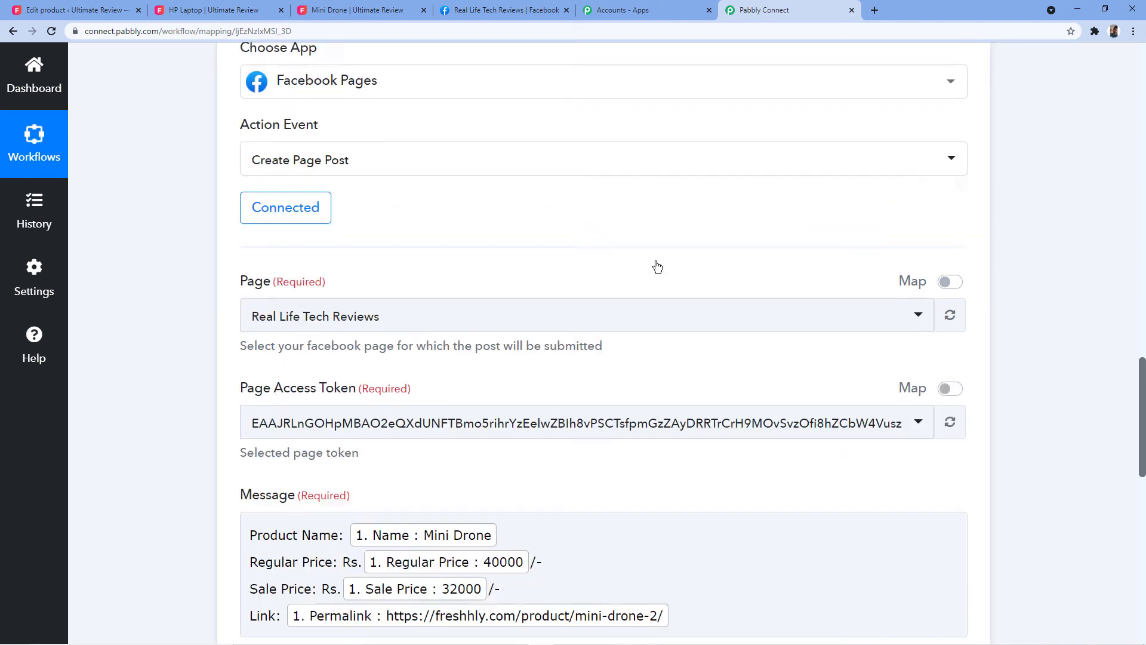
scroll(625, 353, up, 15)
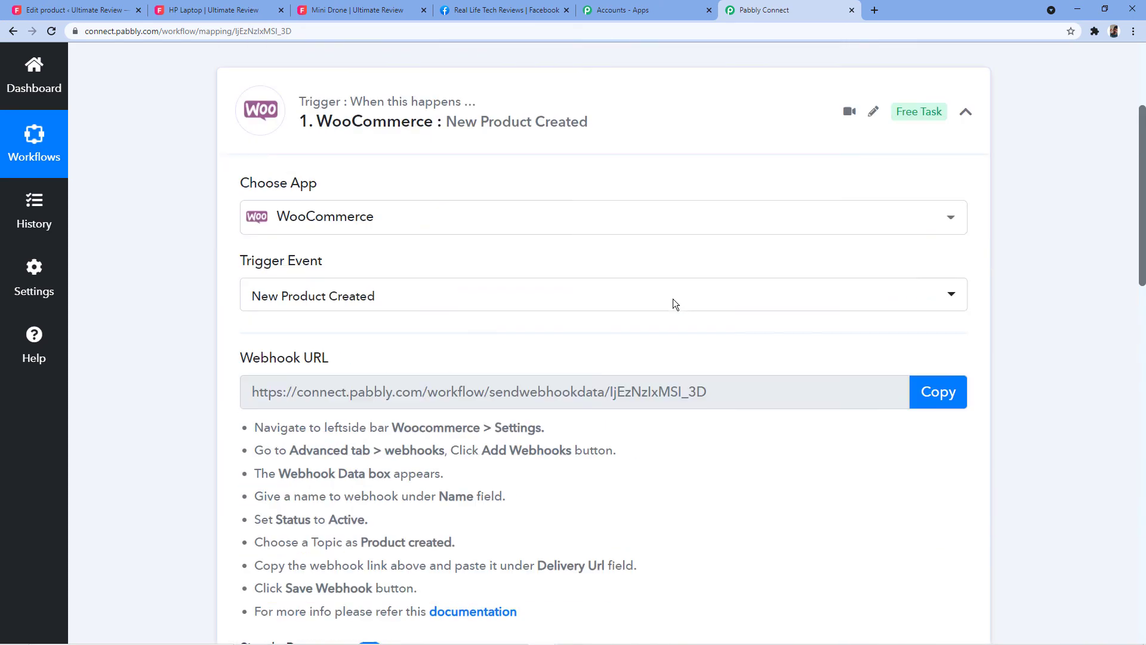
scroll(648, 285, up, 2)
click(647, 284)
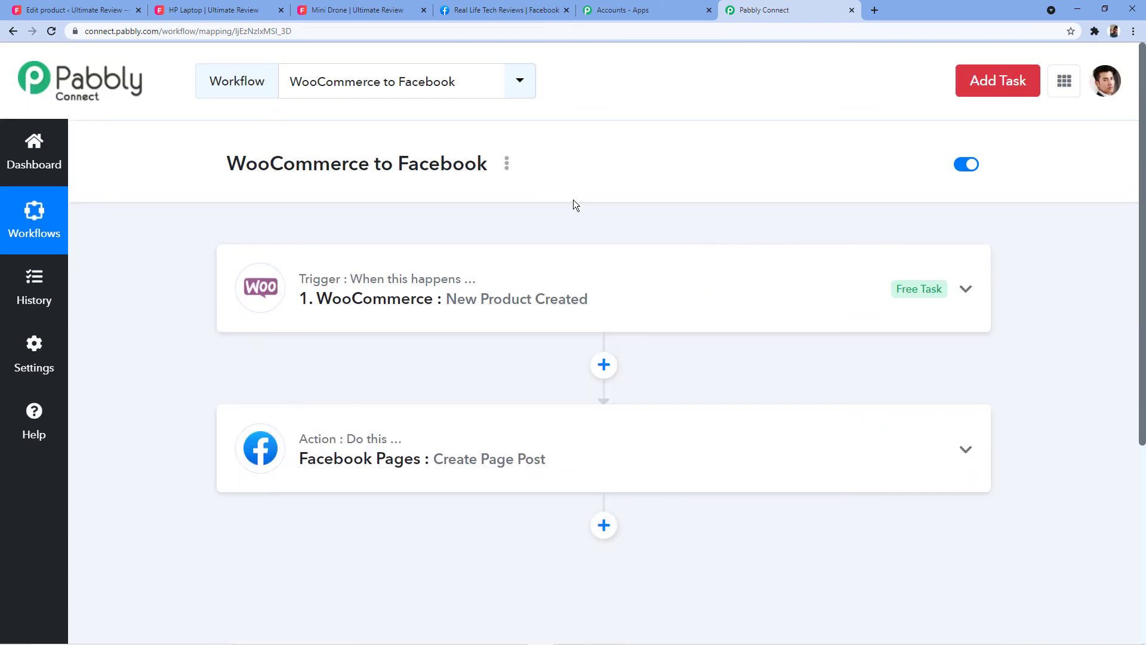